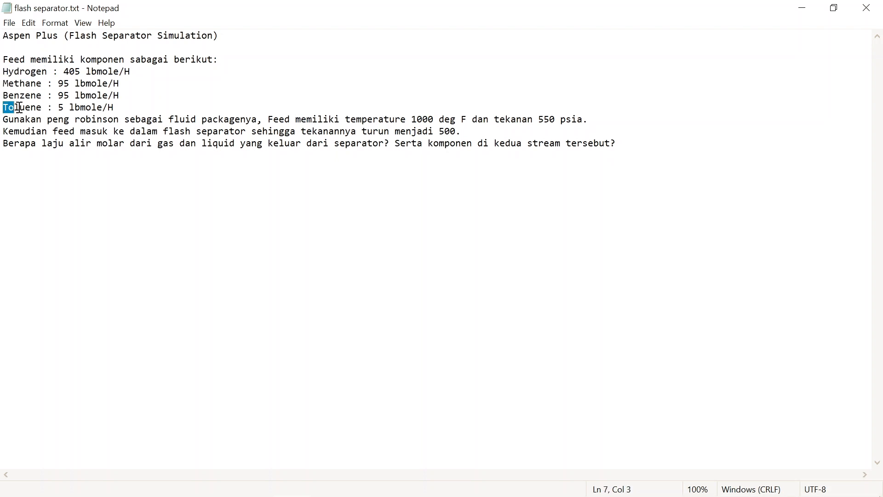
Switch from the Notepad problem text to Aspen Plus and create a new Blank Simulation
click(425, 97)
mouse_move(364, 495)
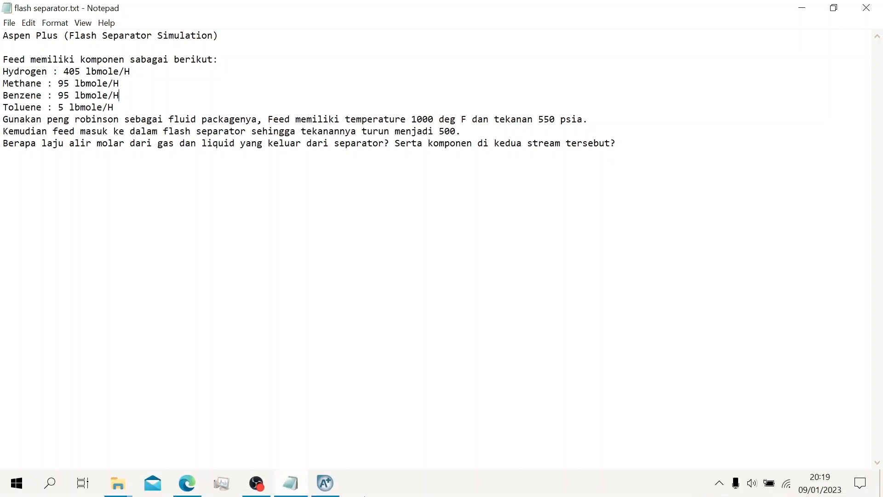
click(325, 483)
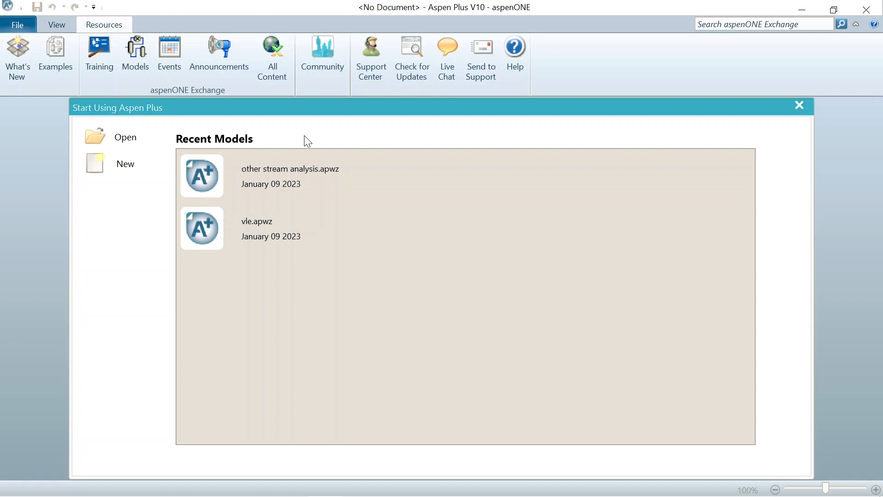
click(118, 171)
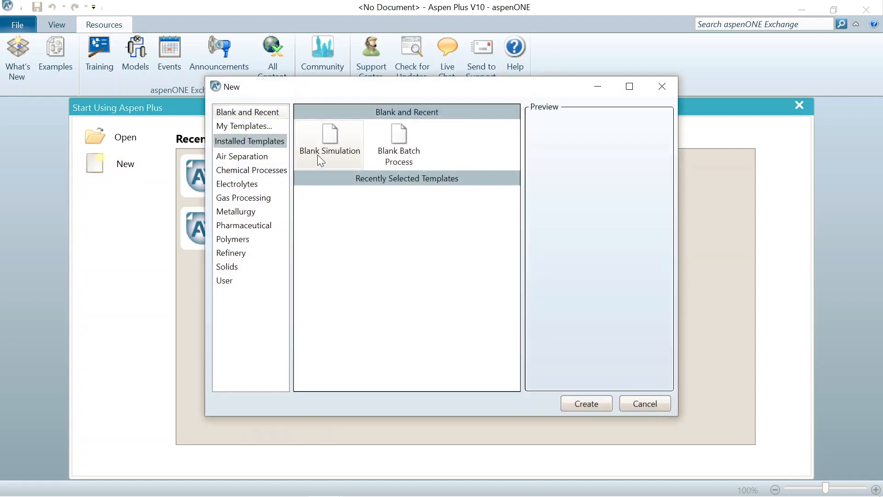
click(342, 149)
click(589, 404)
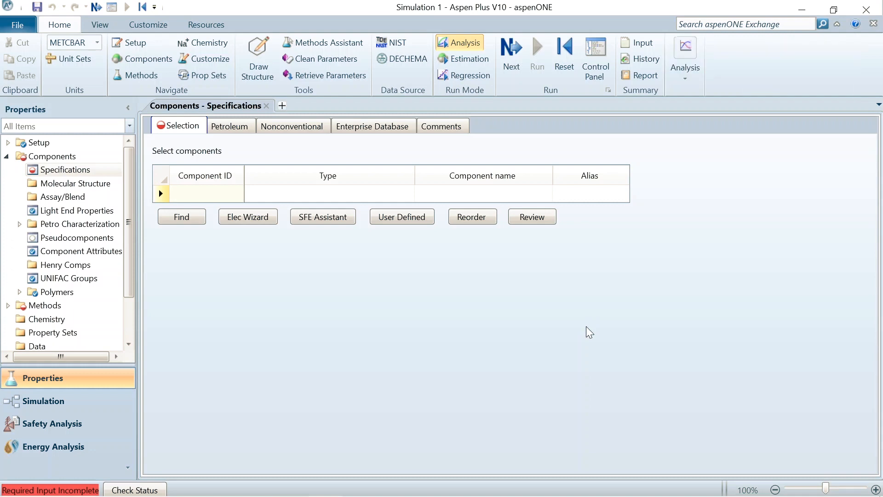
Search the compound databanks for names containing "hydrogen" and add HYDROGEN (H2) to the component list
click(175, 218)
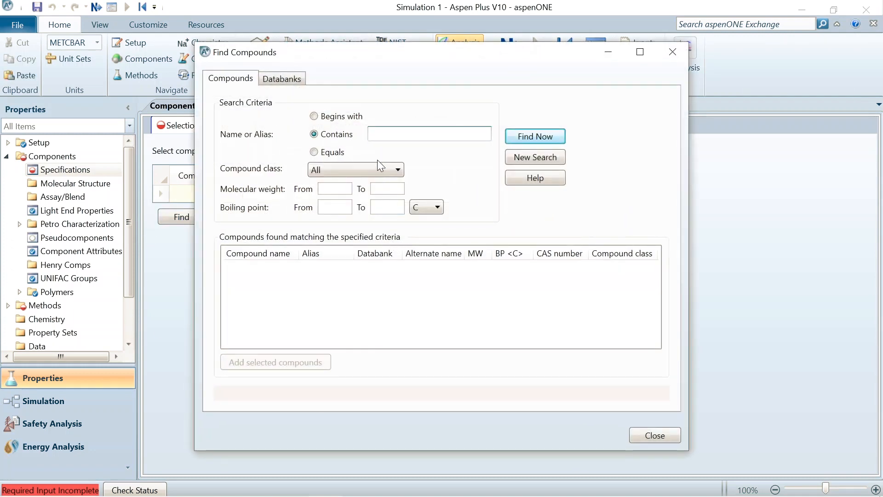
click(404, 134)
text(hydrogen)
key(Return)
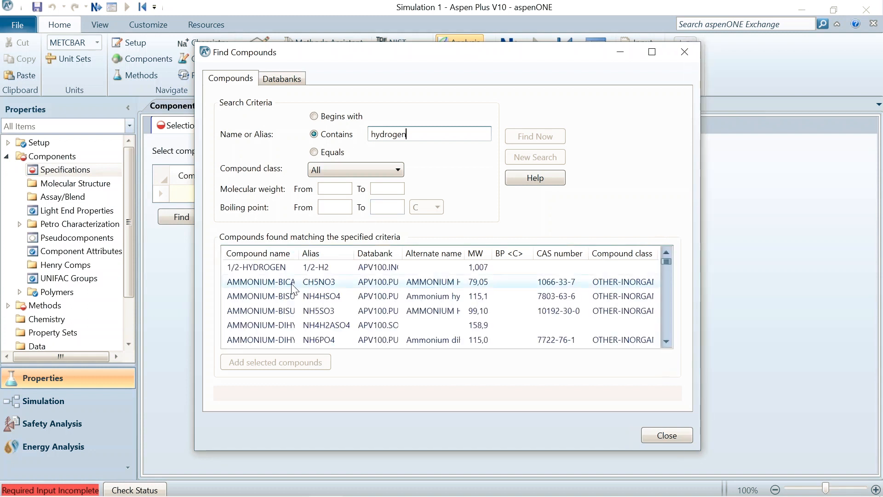
scroll(292, 283, down, 10)
scroll(292, 284, down, 2)
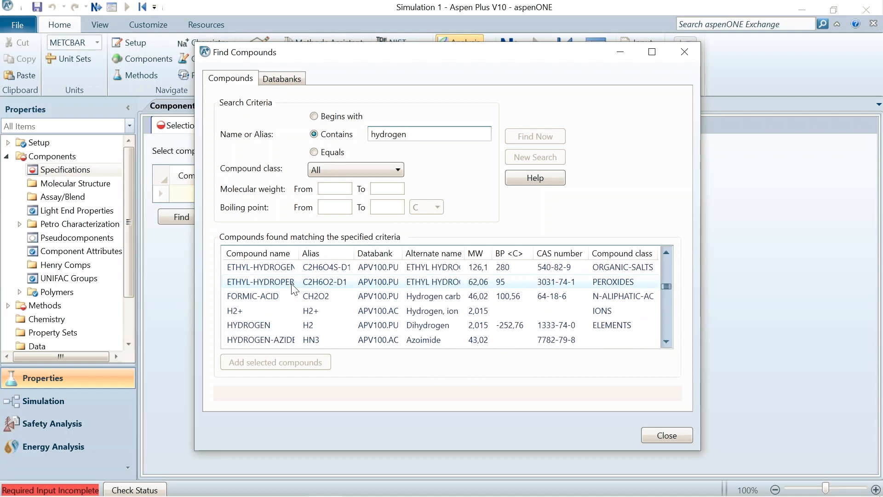
click(292, 284)
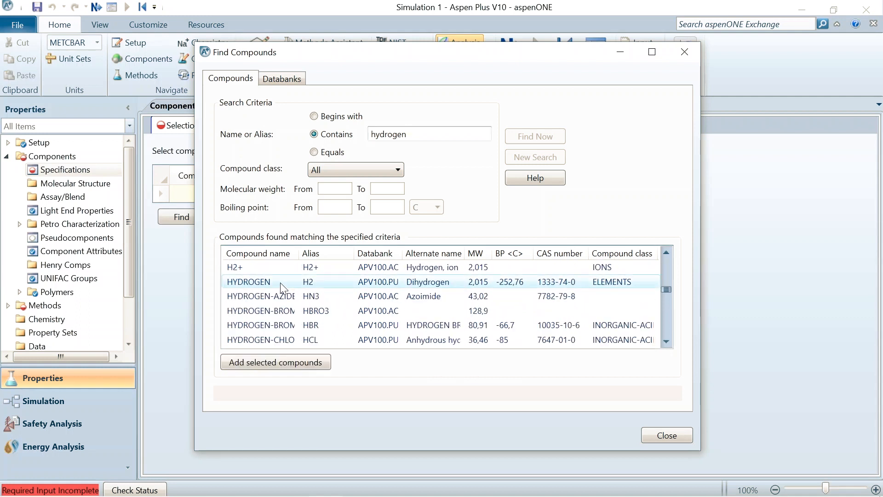
click(277, 363)
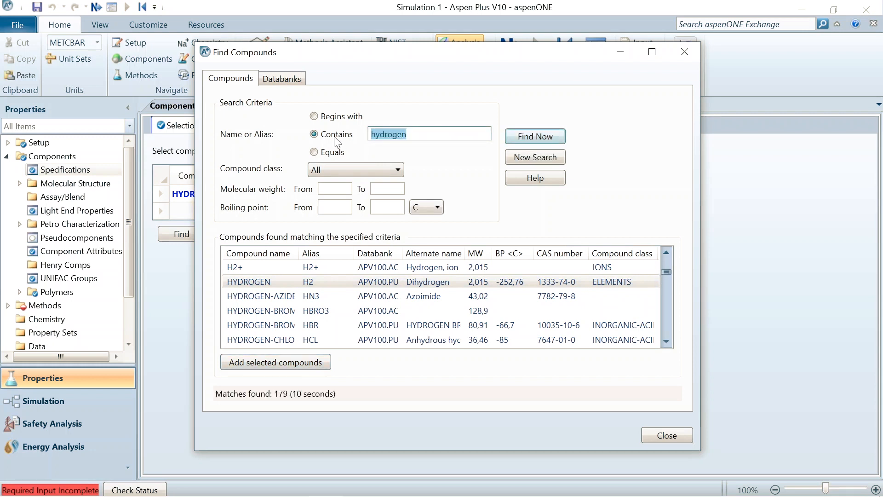
Search the compounds for "methane" and add METHANE (CH4) as an additional component without replacing hydrogen
text(meth)
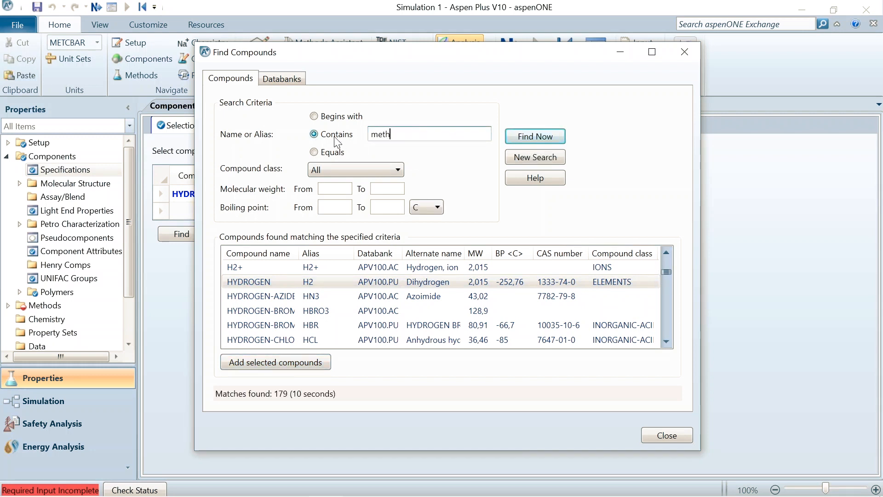
text(ane)
key(Return)
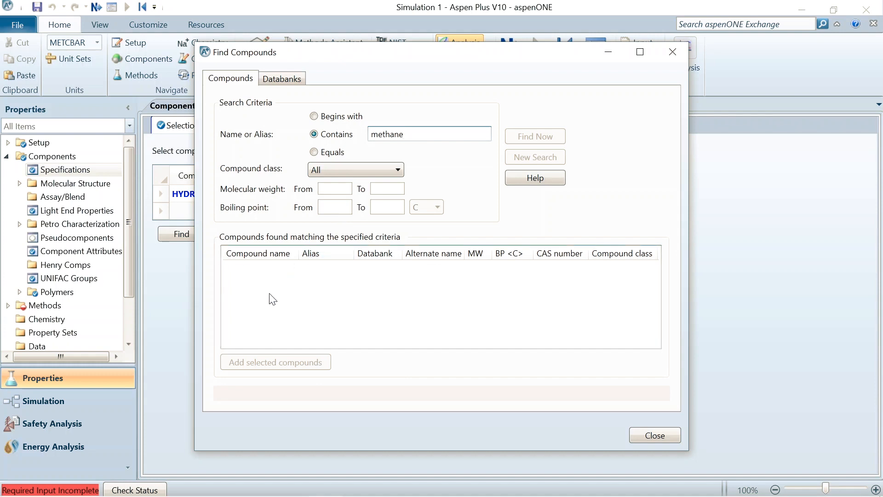
scroll(273, 299, down, 5)
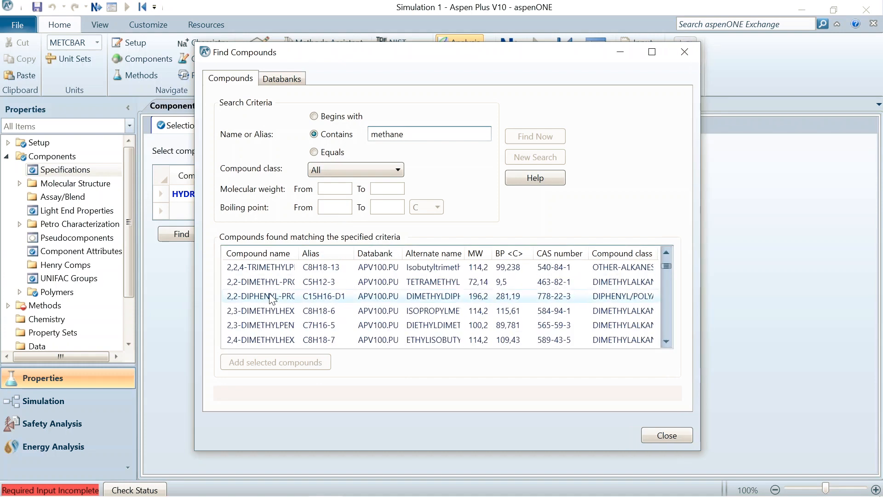
scroll(273, 299, down, 10)
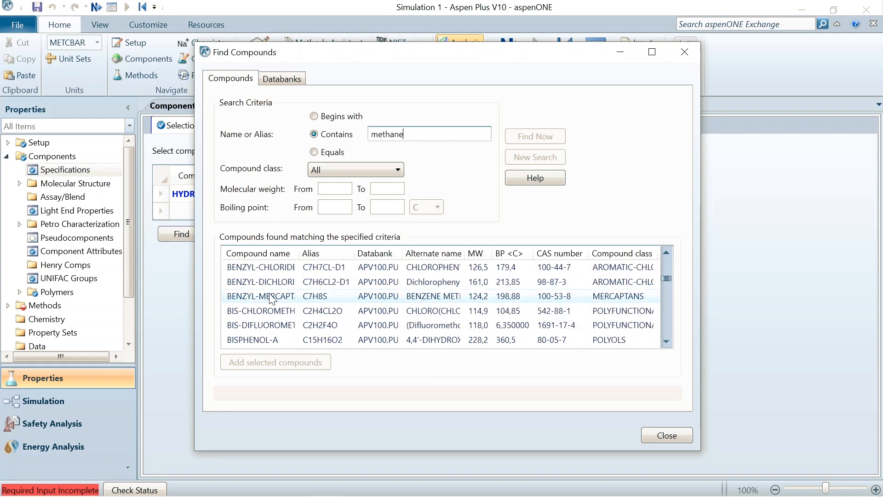
scroll(272, 299, down, 12)
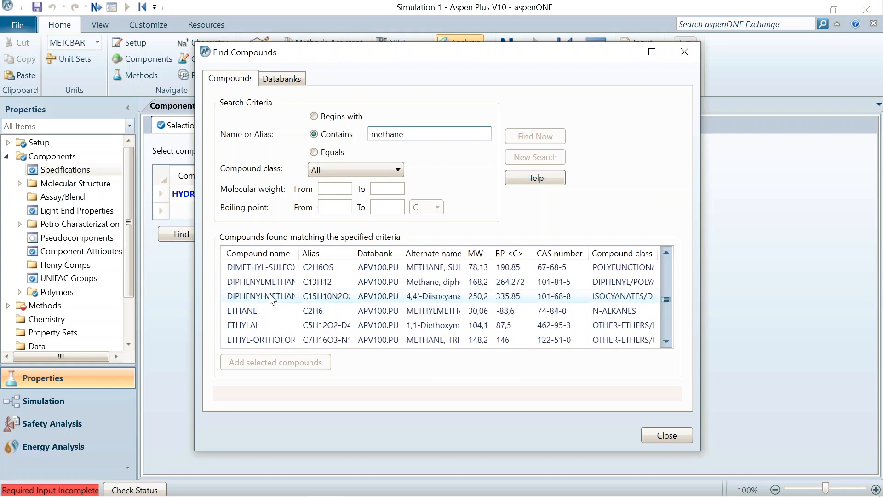
scroll(272, 299, down, 5)
scroll(273, 299, down, 2)
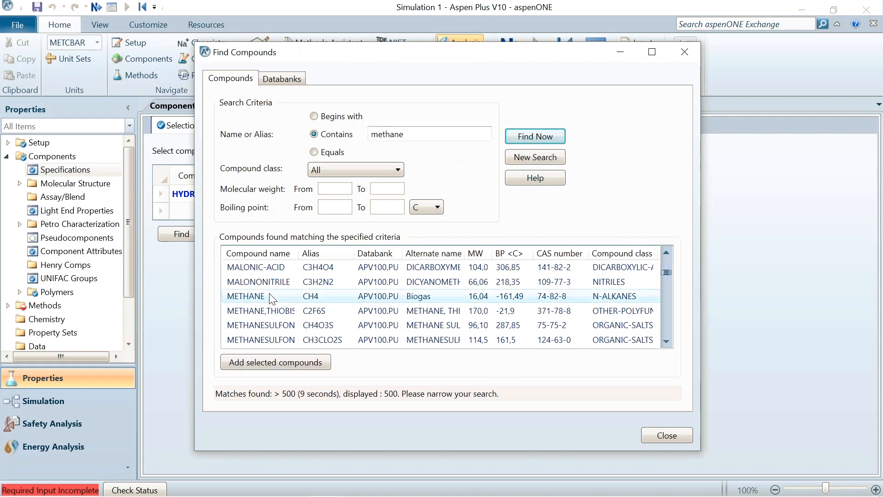
click(272, 298)
click(277, 363)
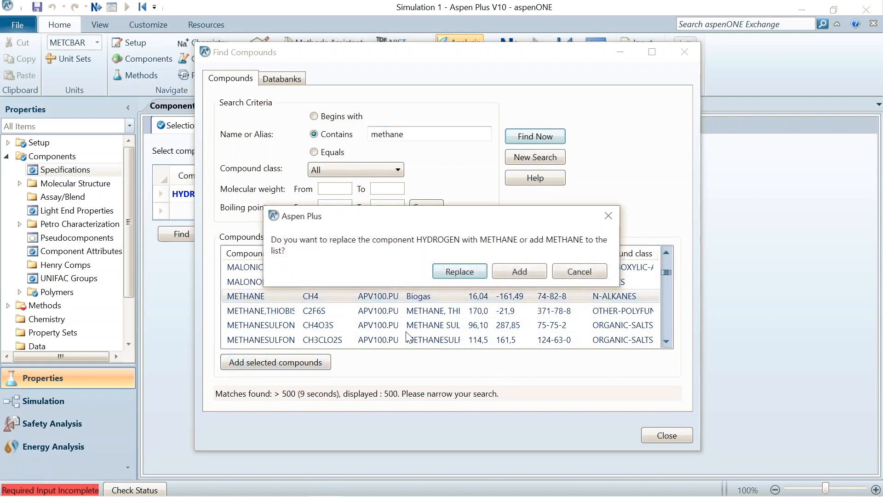
click(520, 271)
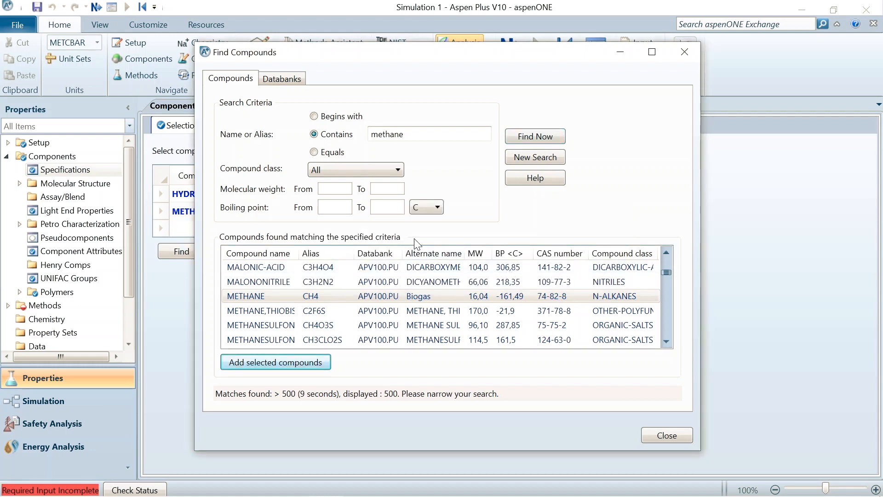
Check which feed component follows methane in flash separator.txt in Notepad, and return to Aspen Plus
double_click(391, 134)
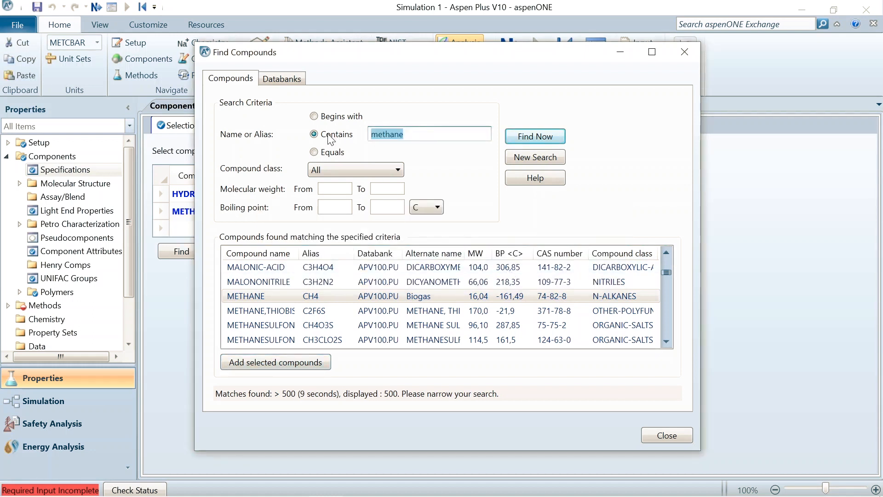
mouse_move(343, 489)
click(295, 488)
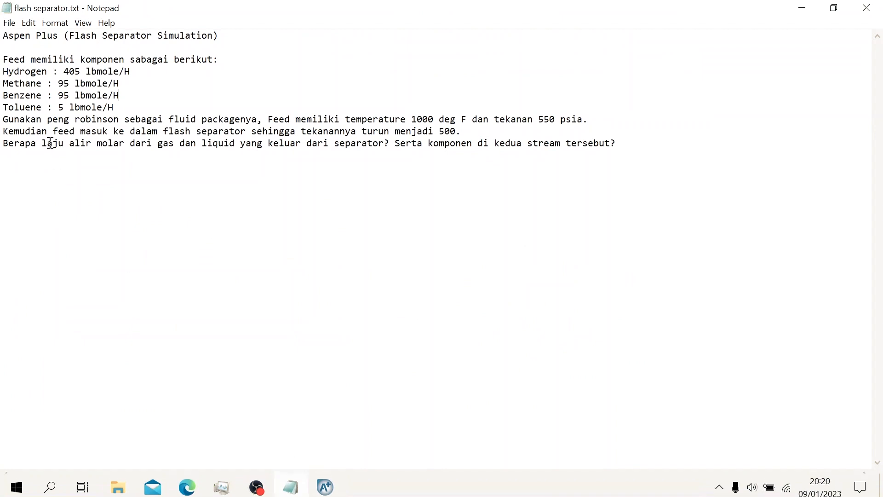
drag(2, 95, 42, 96)
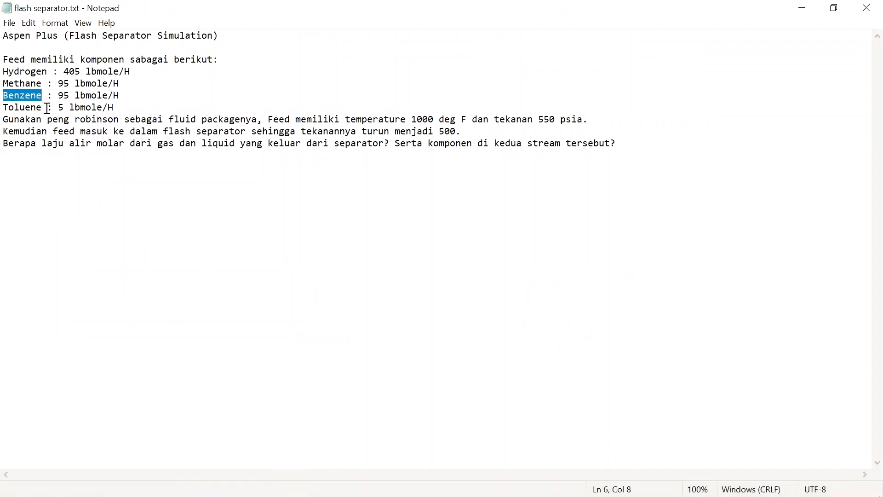
click(110, 240)
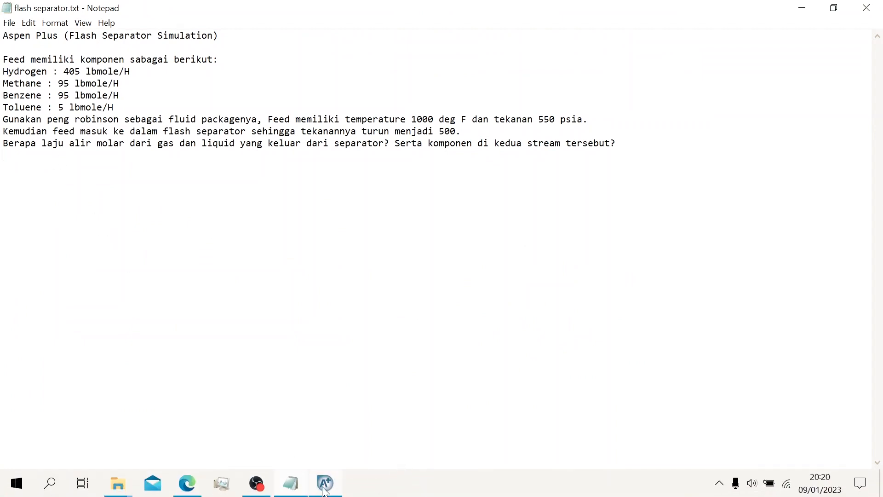
click(325, 485)
Search the compounds for "benzen" and add BENZENE (C6H6) as an additional component without replacing hydrogen
text(b)
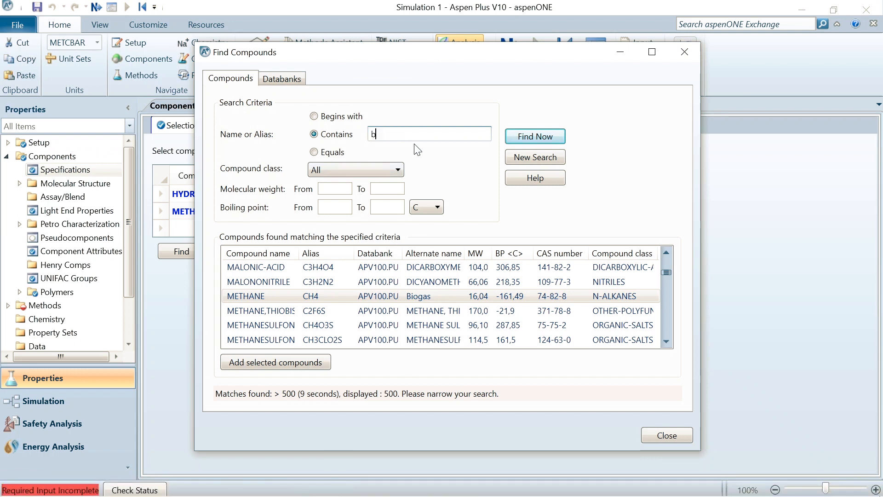
text(enzen)
key(Return)
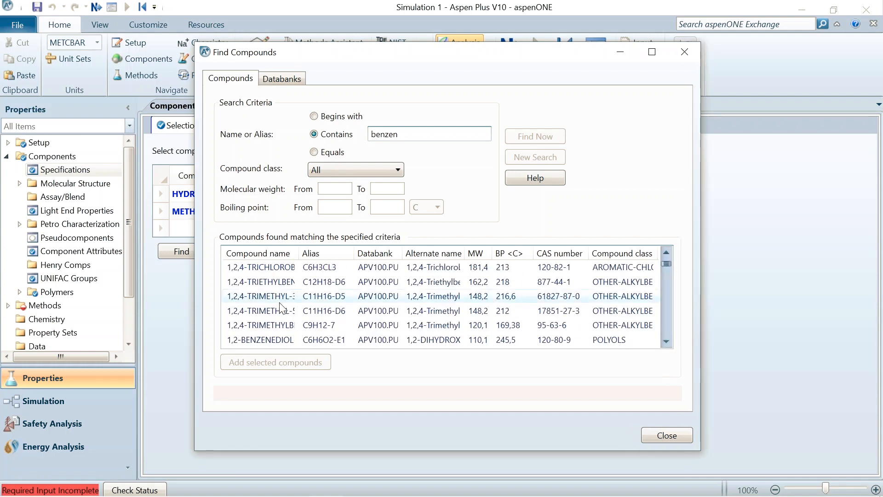
scroll(283, 308, down, 8)
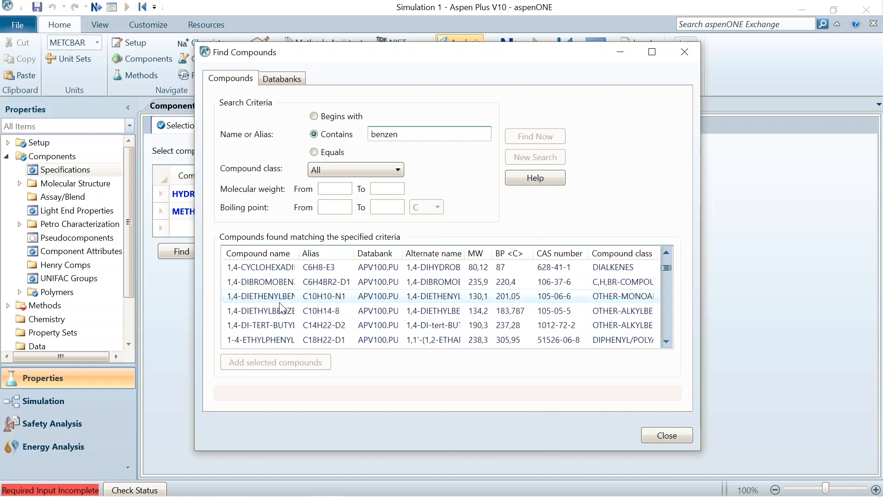
scroll(283, 307, down, 10)
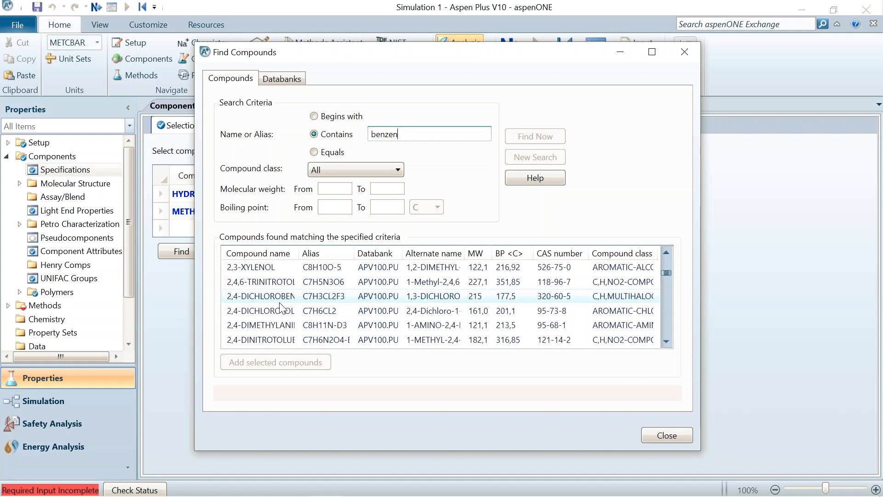
scroll(282, 307, down, 10)
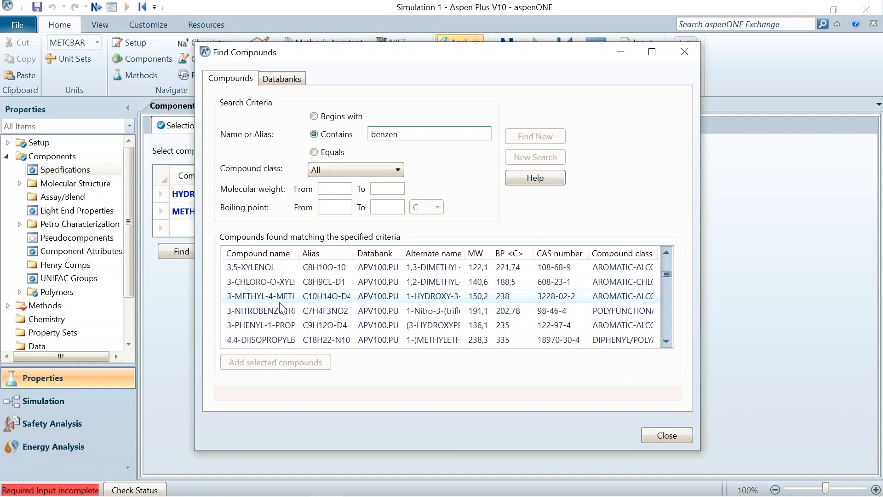
scroll(282, 307, down, 8)
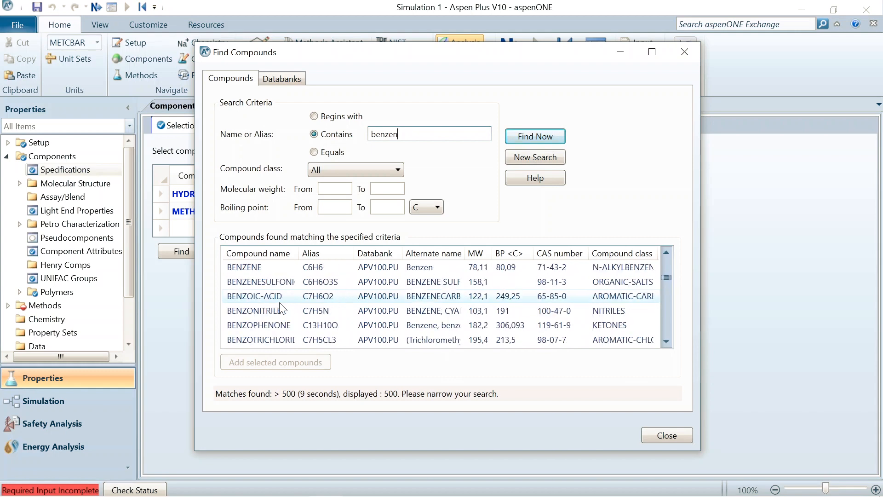
click(293, 271)
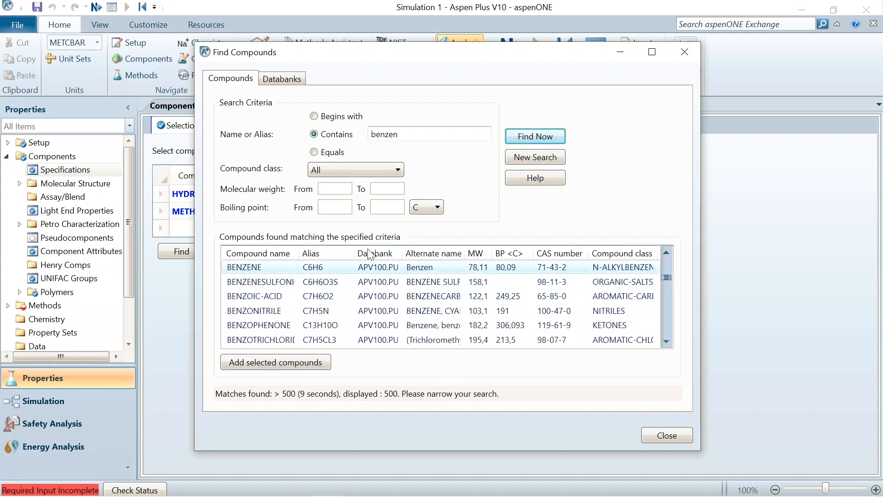
click(299, 362)
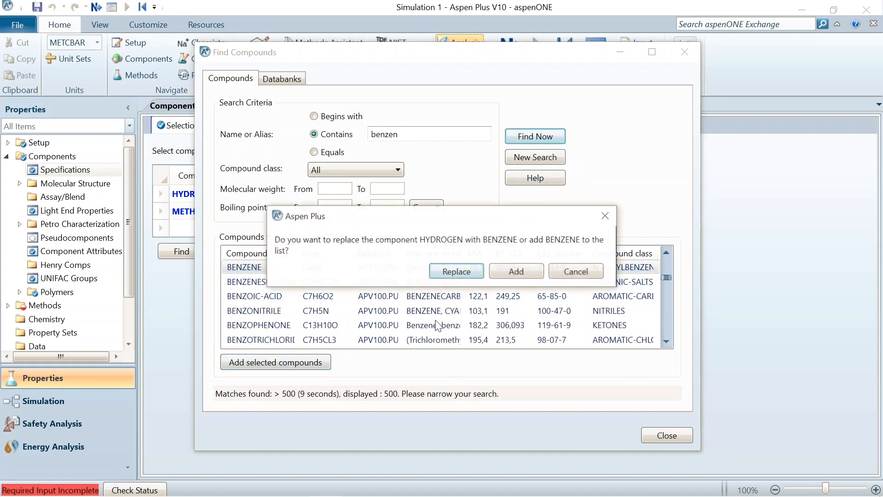
click(516, 271)
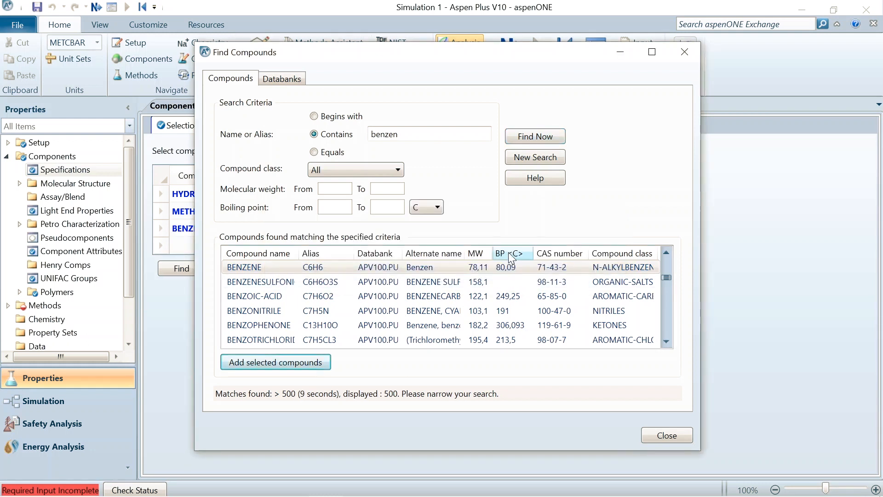
Search the compounds for "toluen", add TOLUENE (C7H8) without replacing hydrogen, and finish the compound search
drag(441, 134, 315, 135)
text(tol)
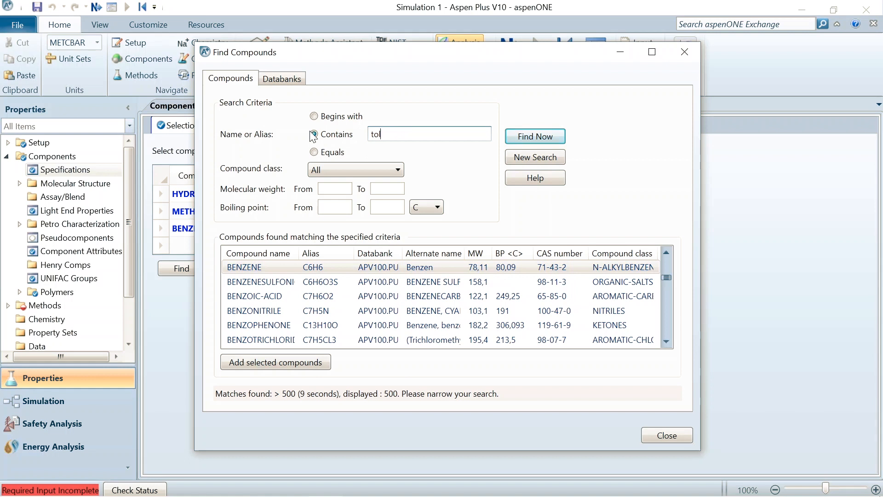
text(uen)
key(Return)
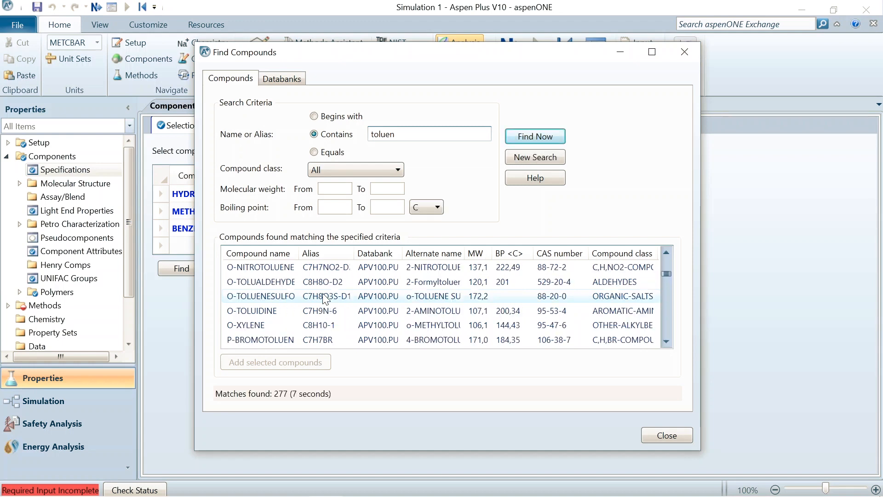
scroll(326, 299, down, 2)
scroll(325, 299, down, 4)
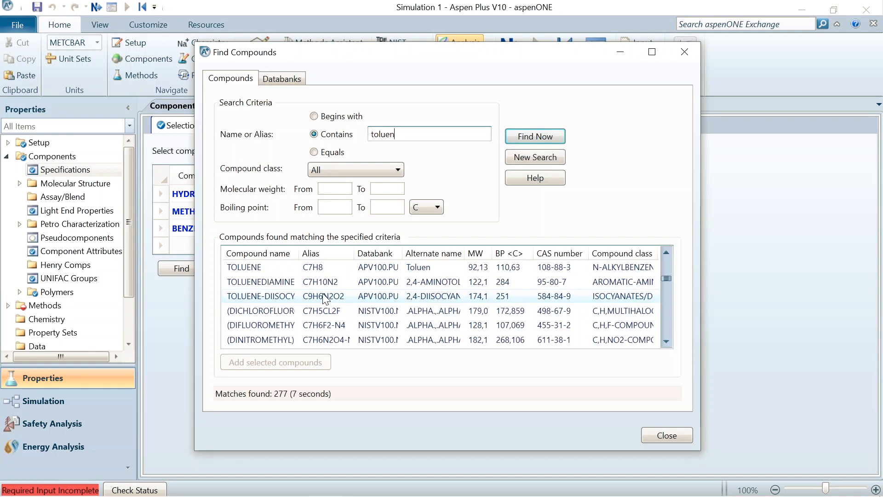
click(308, 266)
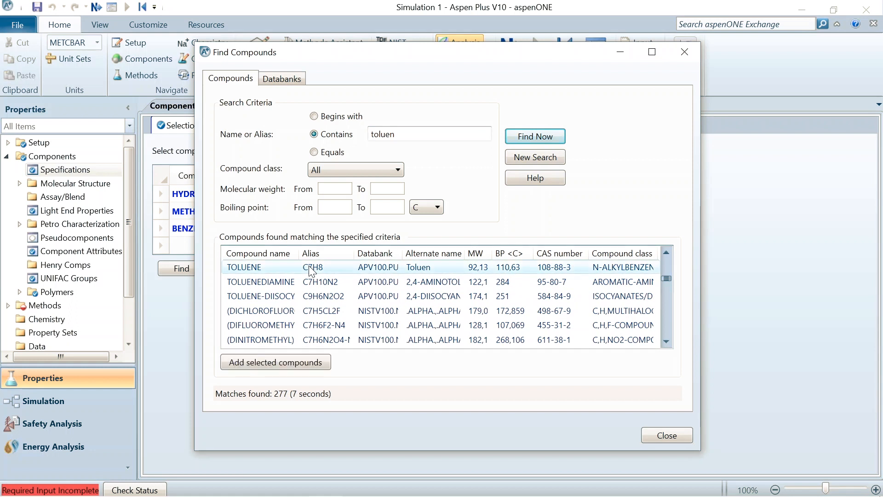
click(299, 363)
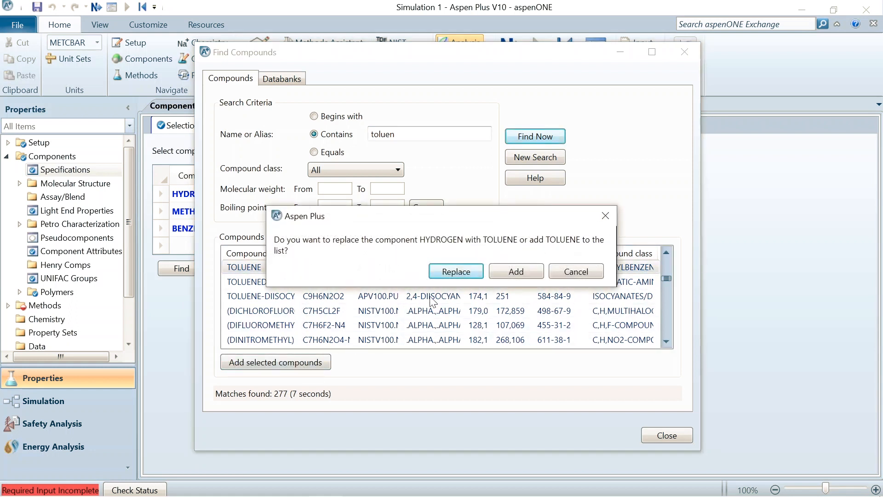
click(503, 270)
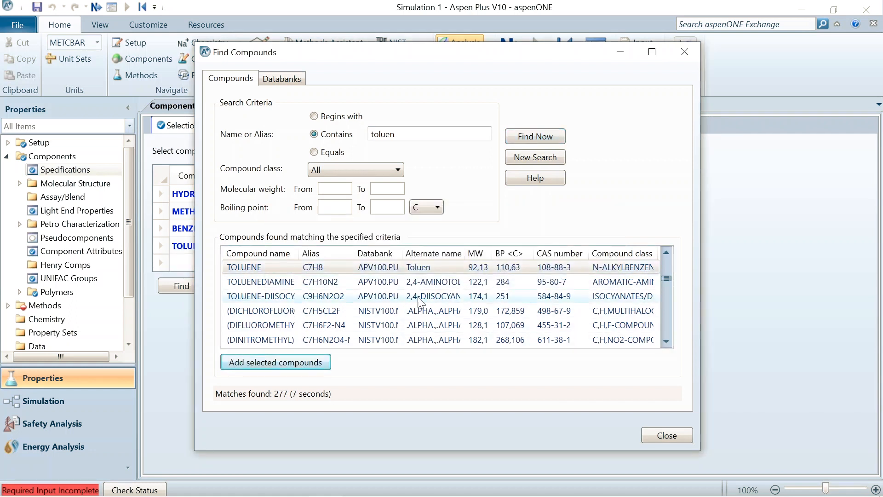
click(649, 436)
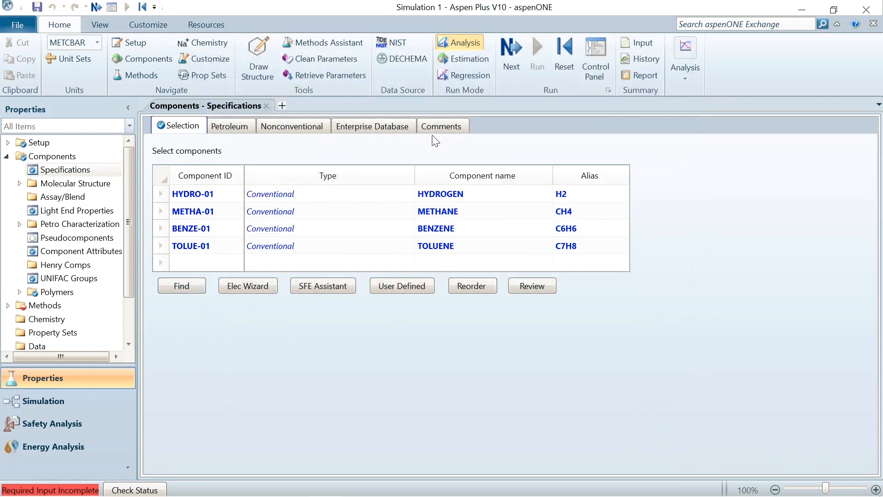
Proceed to the property method specifications and choose method filter ALL with PENG-ROB as the base method
click(522, 57)
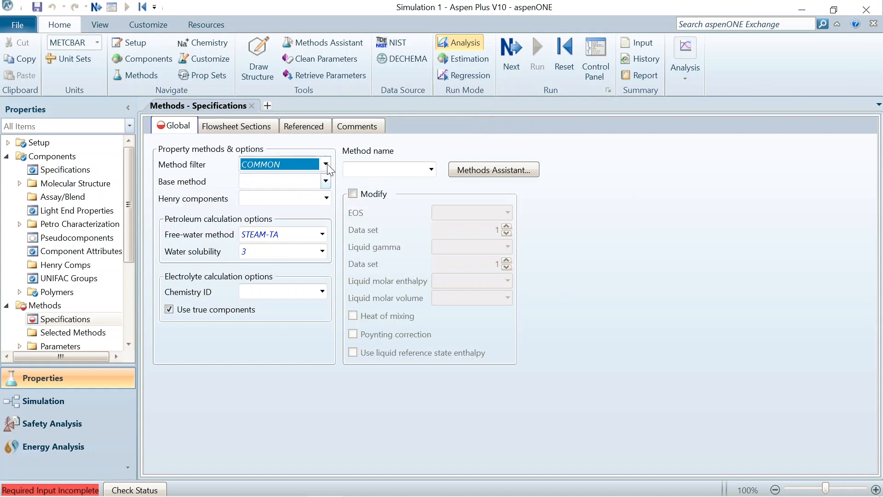
click(327, 164)
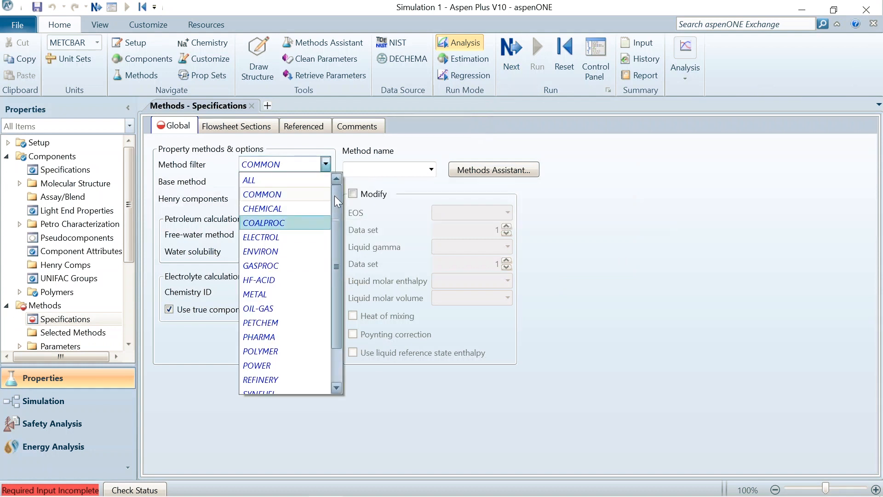
click(289, 183)
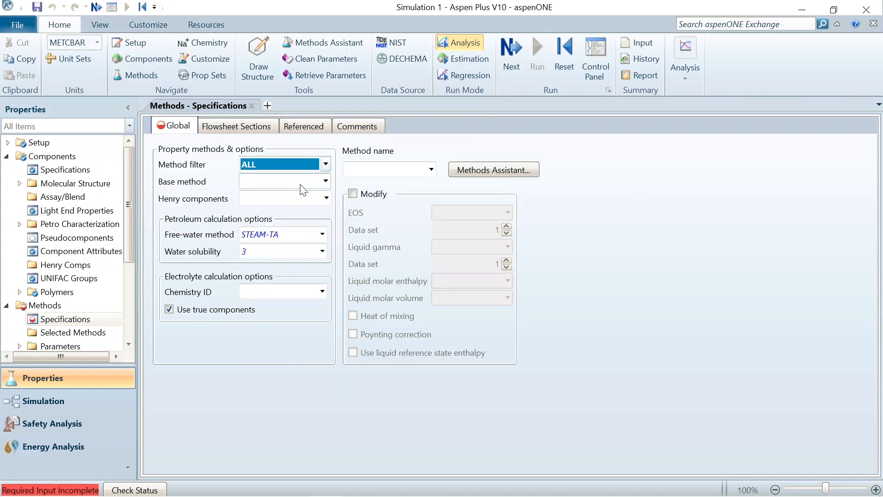
click(326, 181)
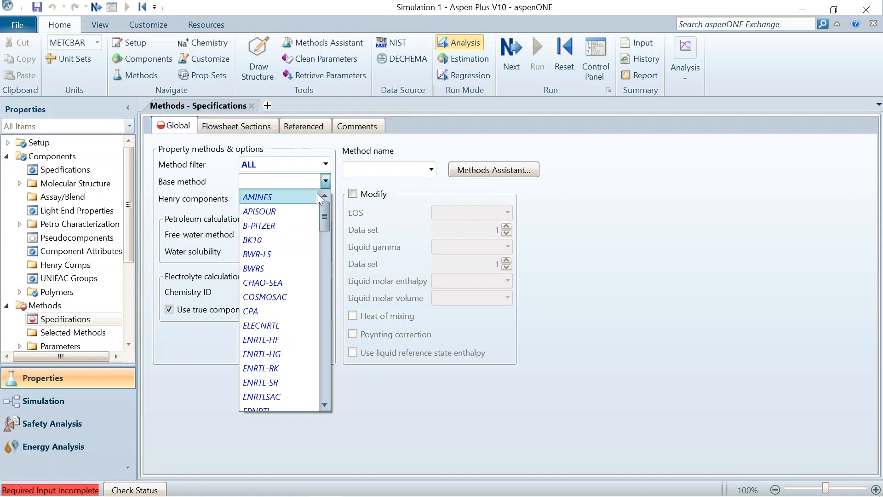
text(pe)
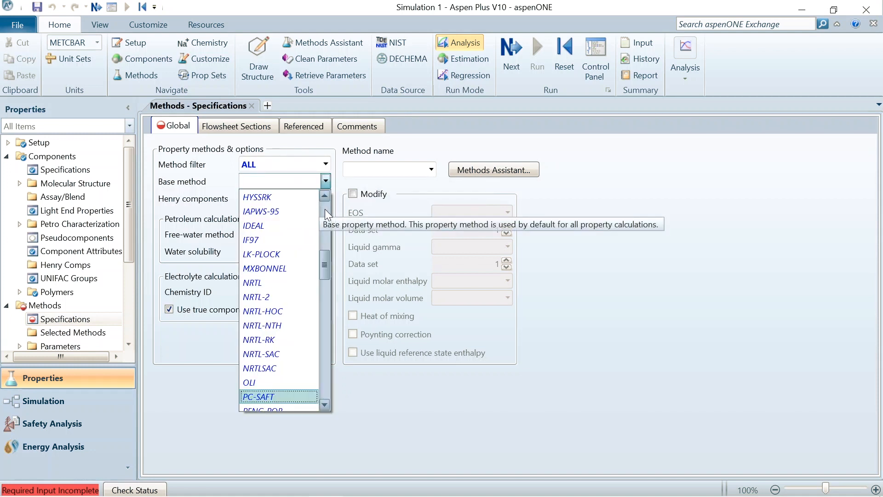
key(Return)
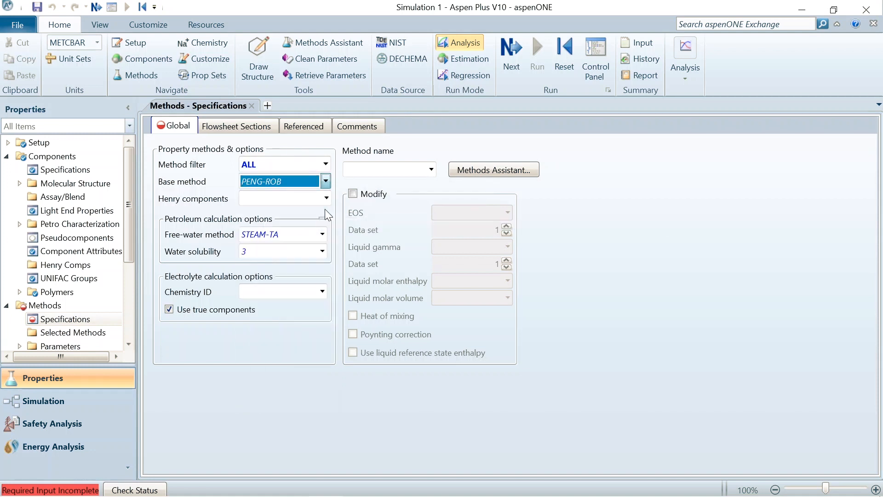
Proceed to the PRKBV-1 binary interaction parameters and examine their input and databank data
click(512, 58)
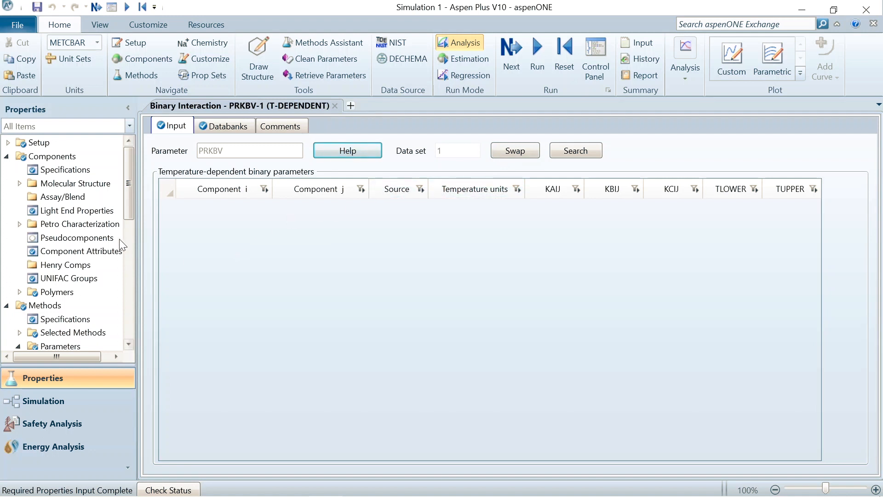
scroll(129, 208, down, 4)
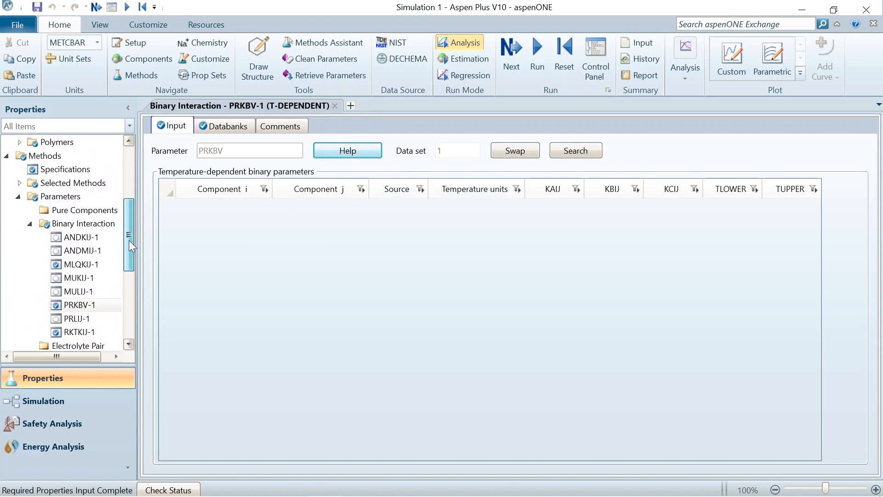
scroll(129, 240, up, 4)
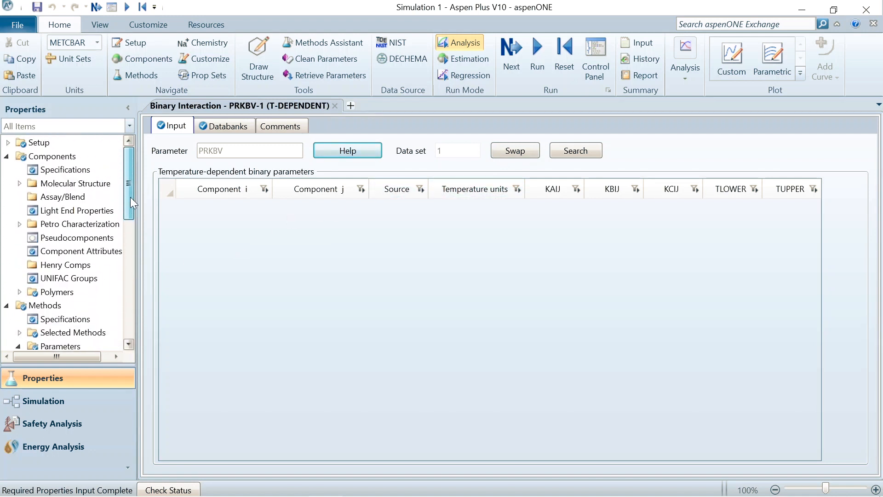
click(220, 127)
click(191, 127)
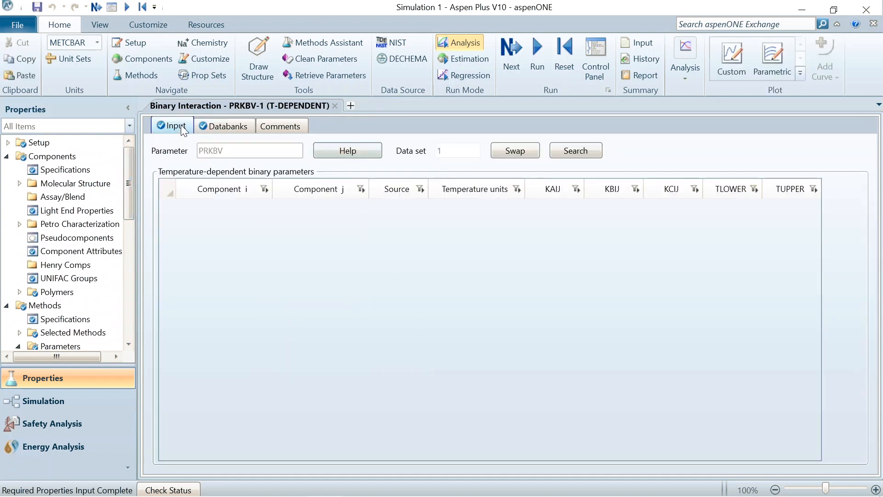
Skip running the property analysis and switch to the Simulation environment
click(510, 55)
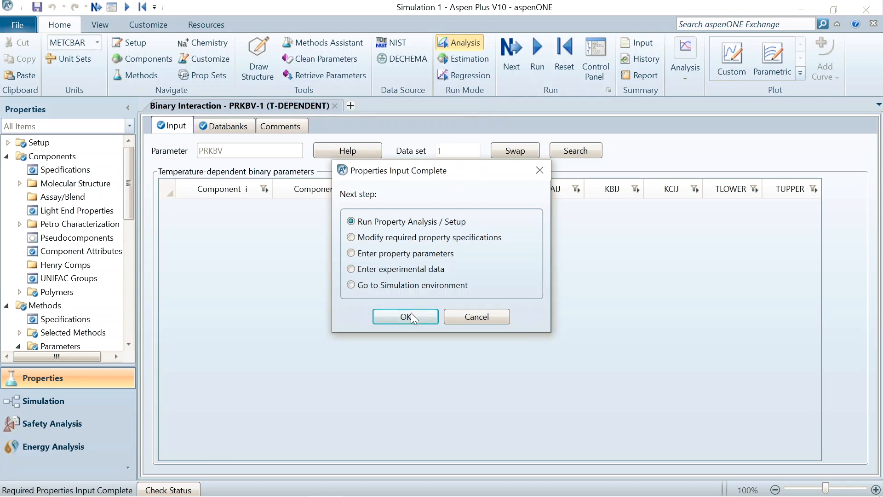
click(458, 318)
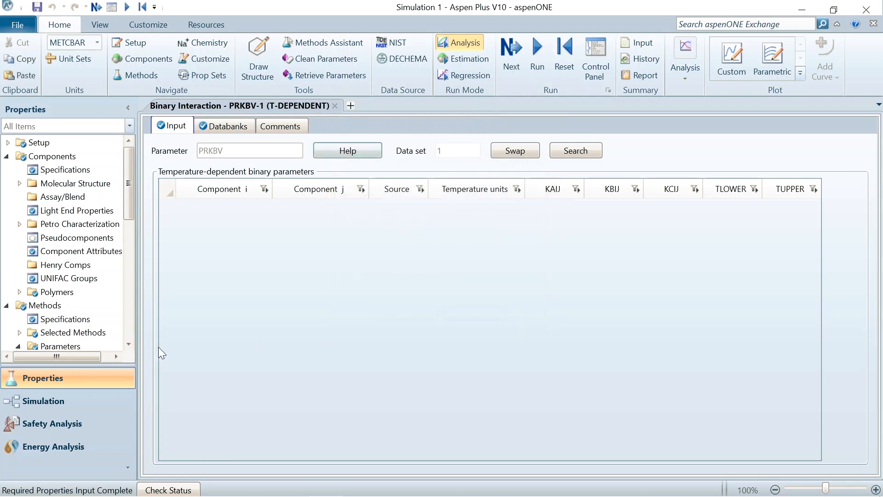
click(125, 408)
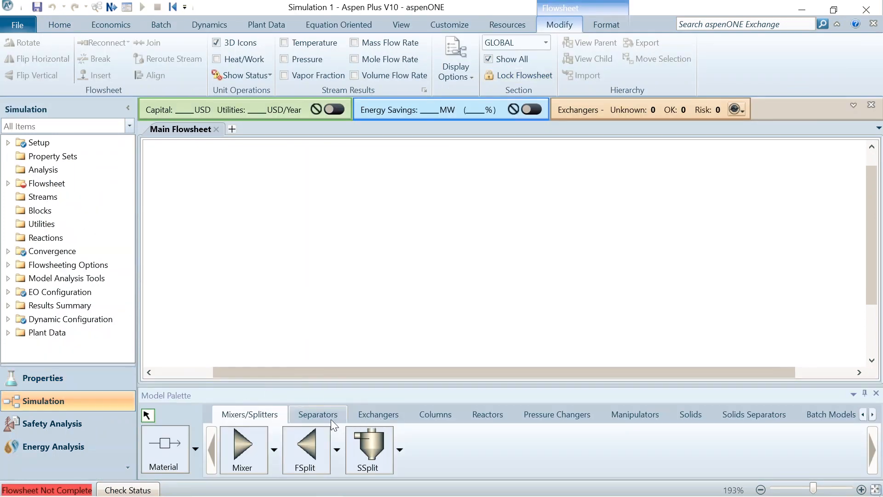
Place one Flash2 separator with the plain vertical vessel icon near the middle of the main flowsheet
click(311, 420)
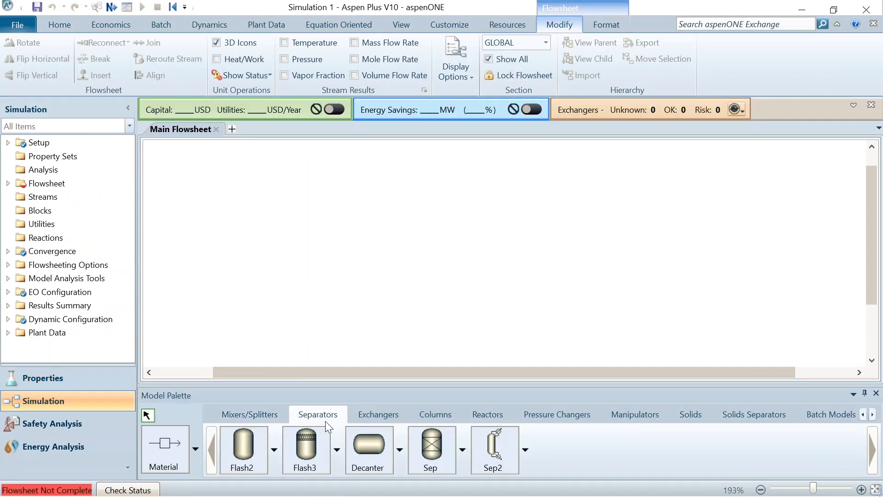
click(244, 466)
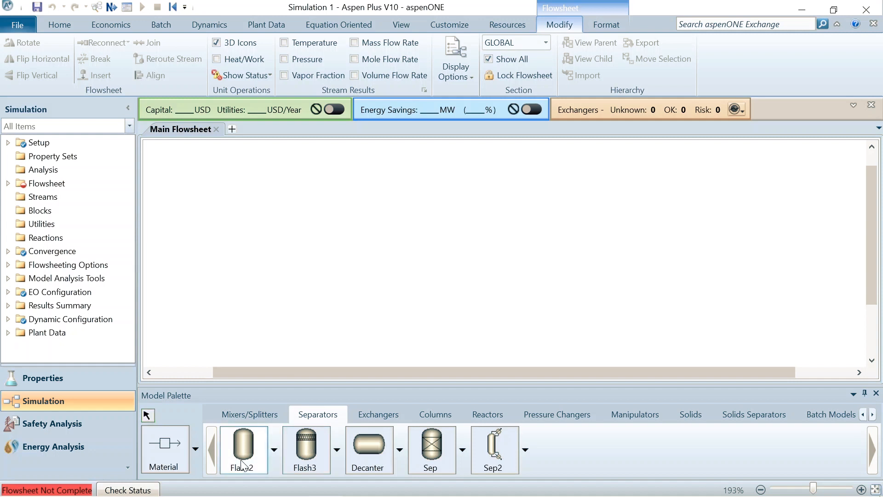
click(274, 449)
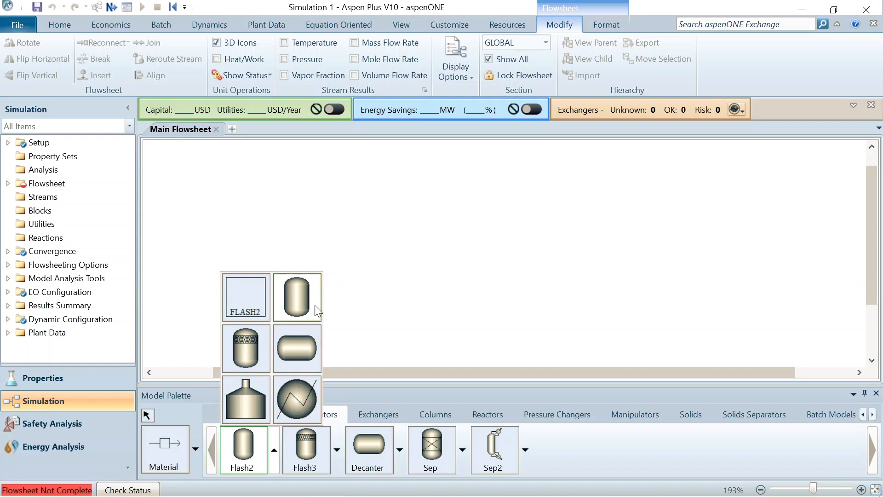
click(278, 301)
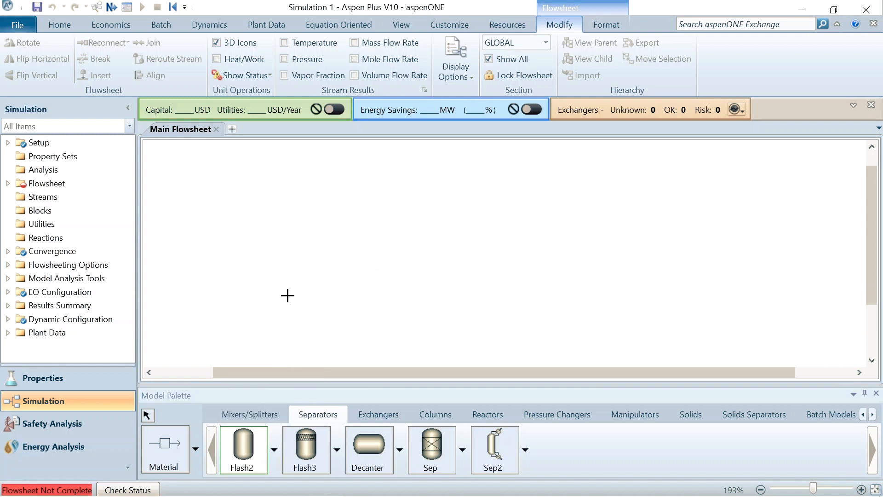
click(394, 235)
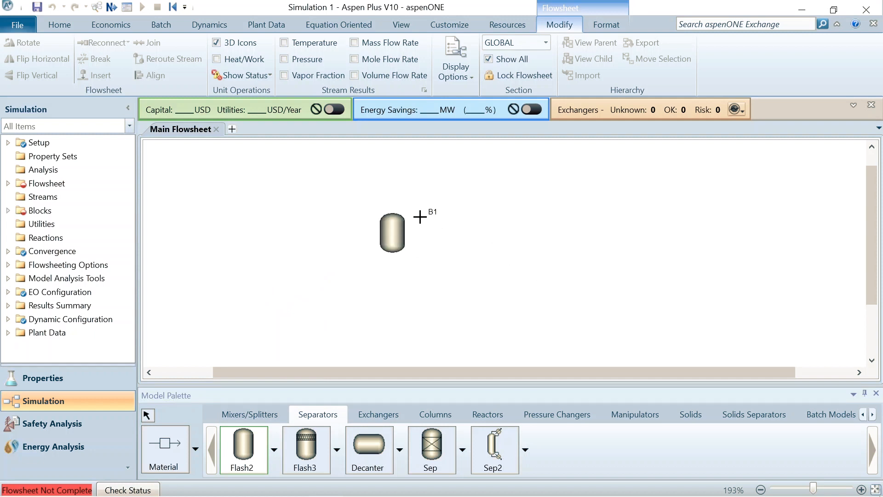
click(432, 211)
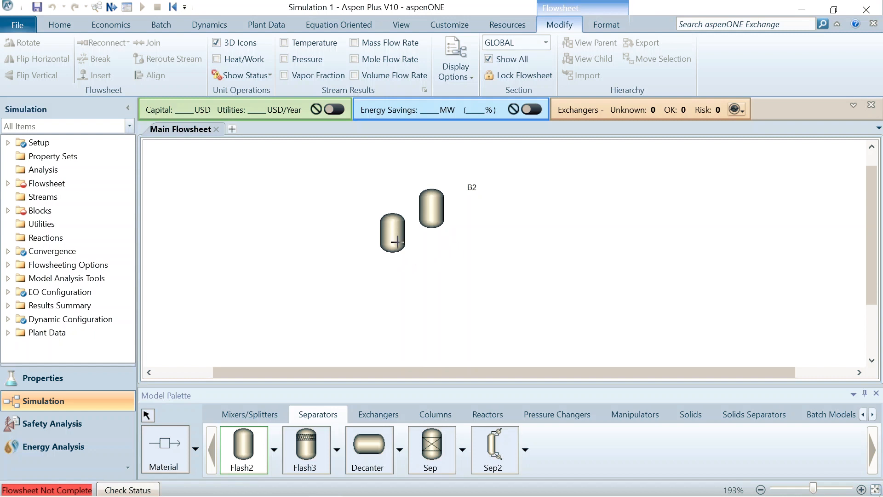
click(163, 444)
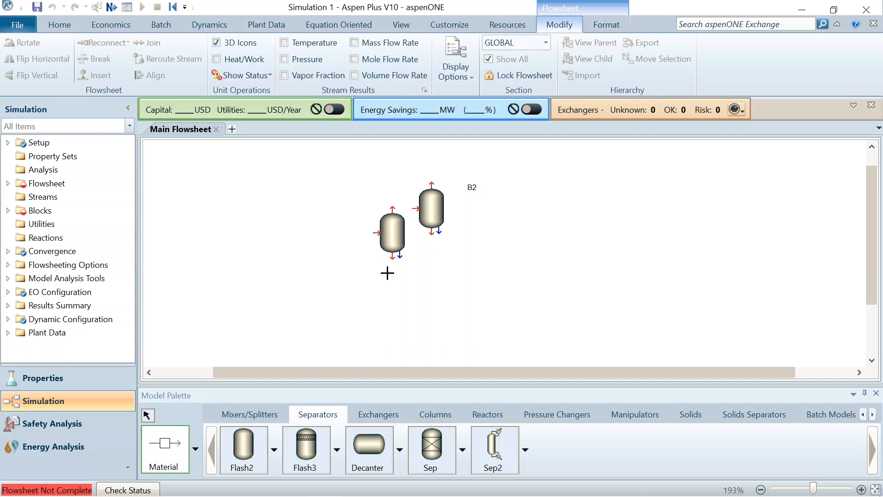
right_click(434, 207)
right_click(435, 207)
right_click(435, 208)
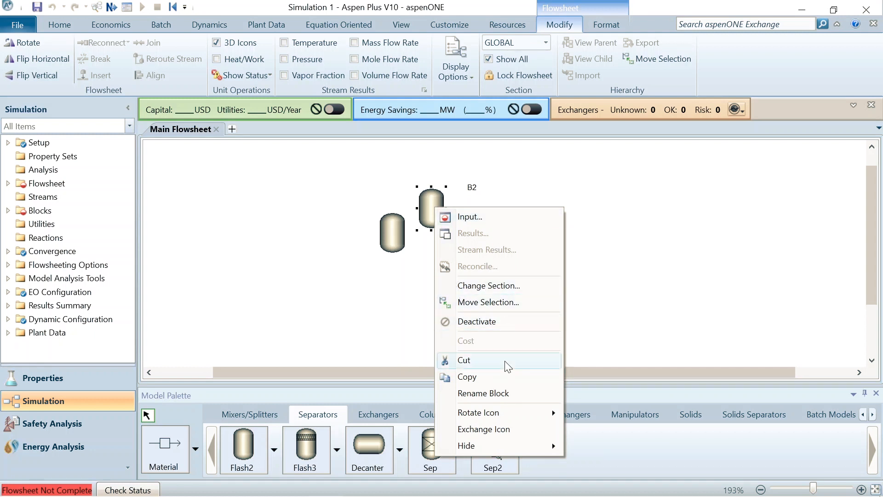
click(439, 201)
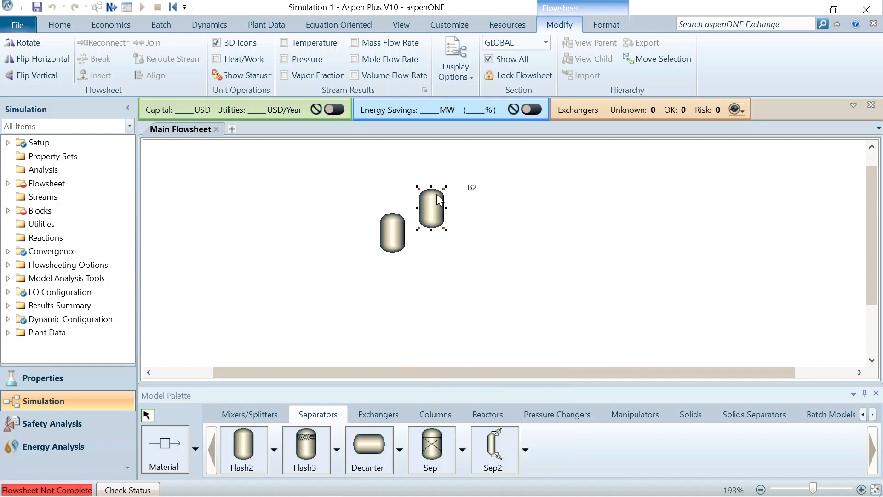
key(Delete)
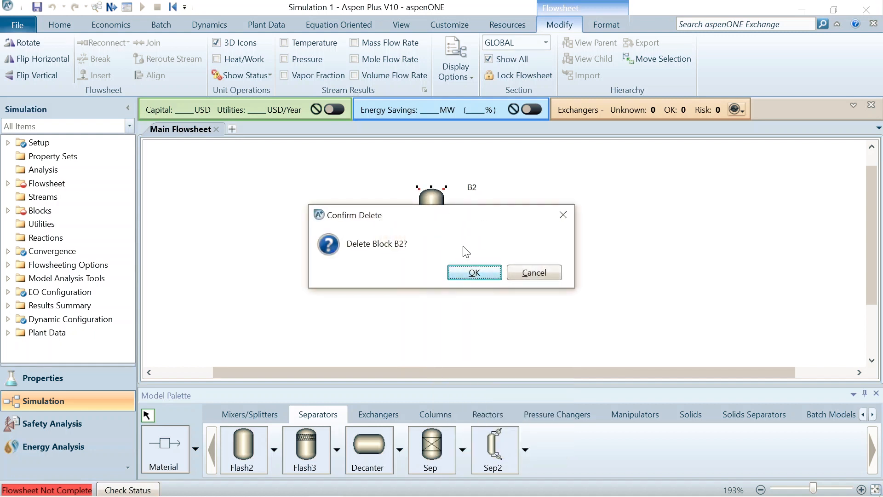
click(473, 272)
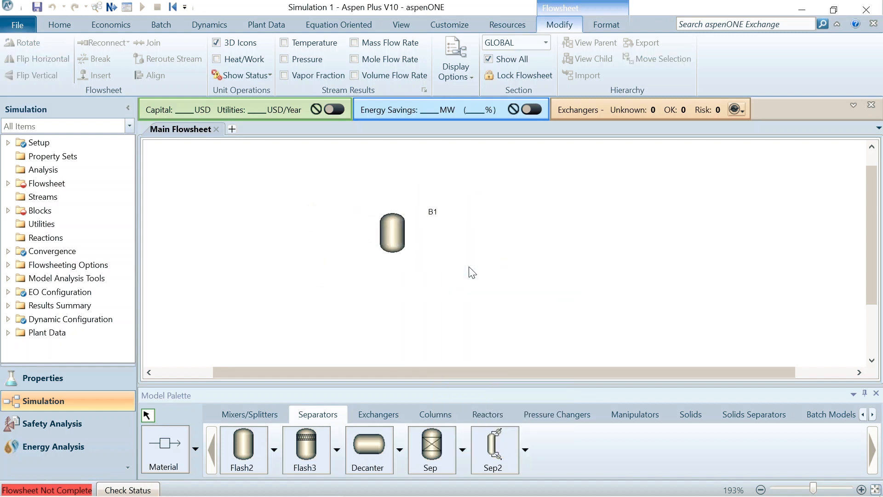
Open the input specifications of flash block B1 and close them again
click(406, 233)
double_click(406, 232)
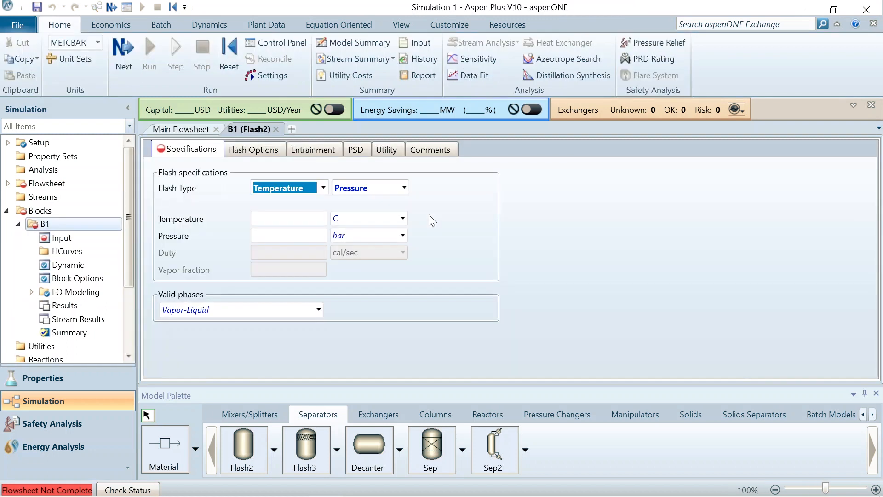
click(278, 131)
Rename flash block B1 on the main flowsheet as FLASHSEP
right_click(391, 226)
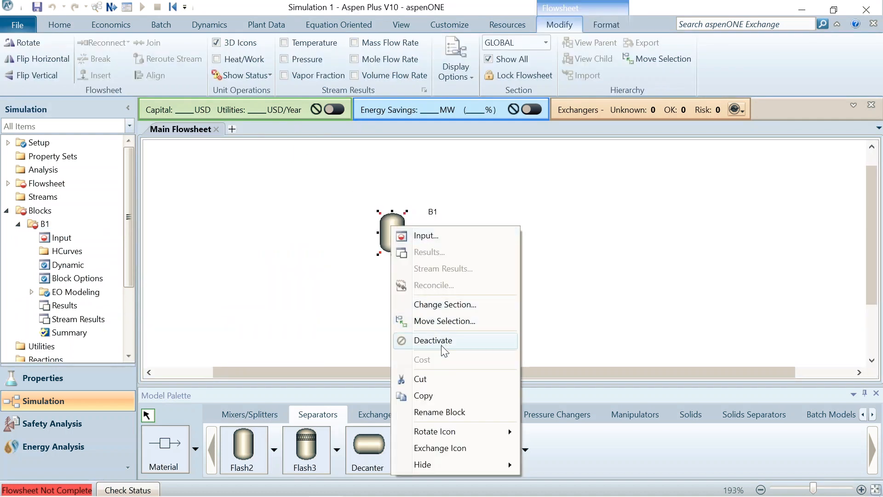
click(440, 412)
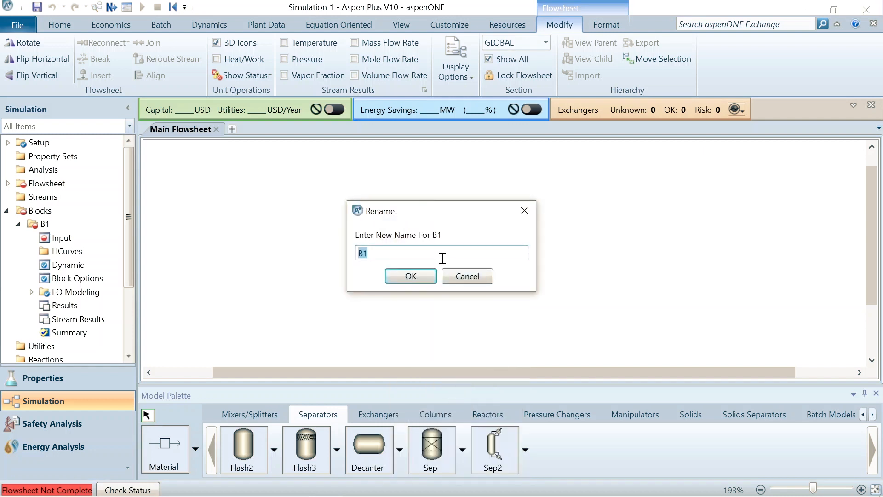
text(F)
key(BackSpace)
key(BackSpace)
key(BackSpace)
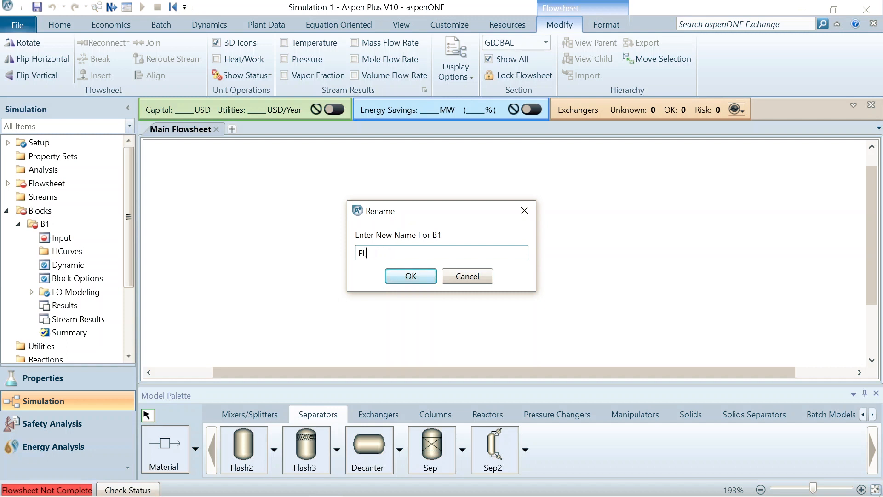
text(AS)
text(P)
key(Return)
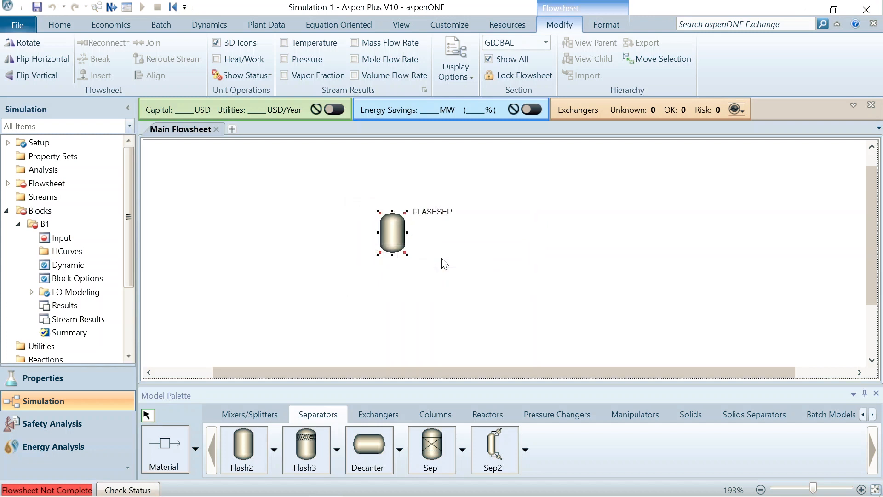
Draw a material feed stream from the open area beside the vessel into the FLASHSEP inlet port
click(183, 453)
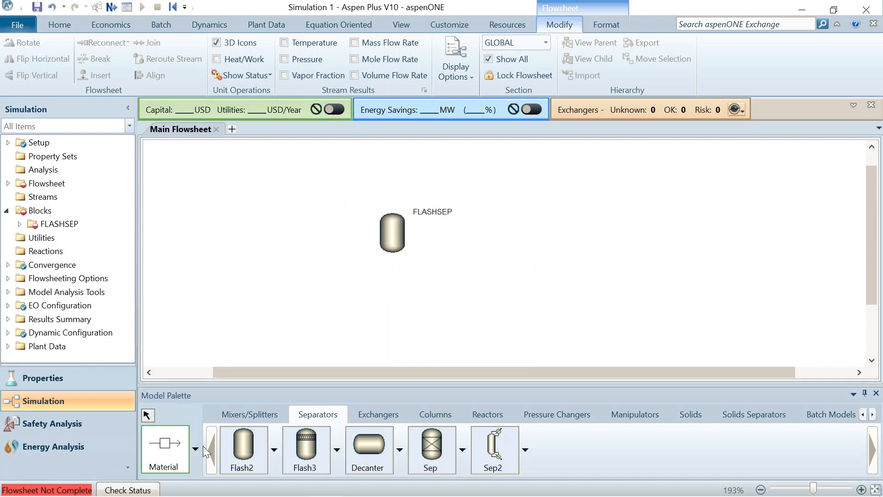
click(197, 450)
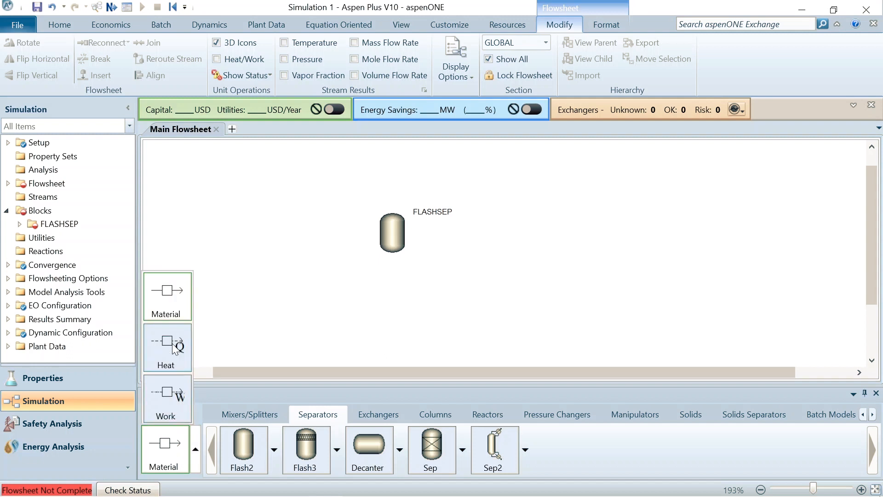
click(198, 450)
click(198, 448)
click(170, 300)
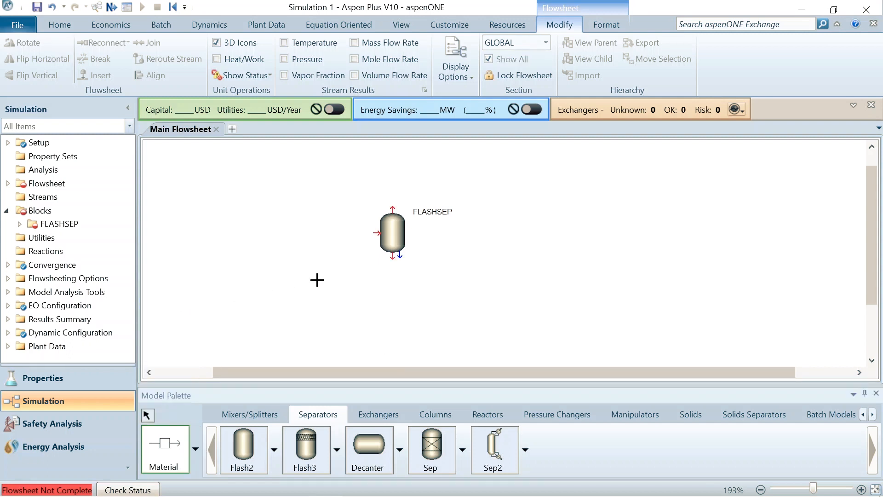
click(373, 231)
click(272, 243)
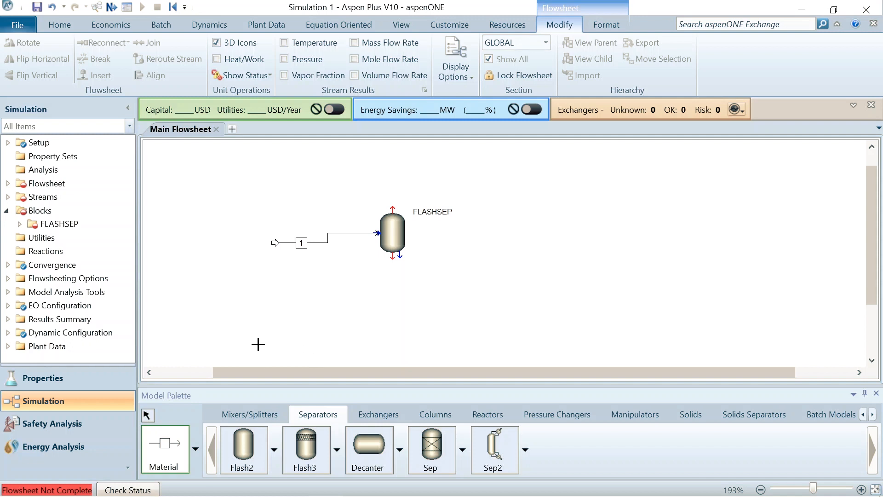
Draw a material product stream from the liquid outlet at the bottom of FLASHSEP
click(179, 453)
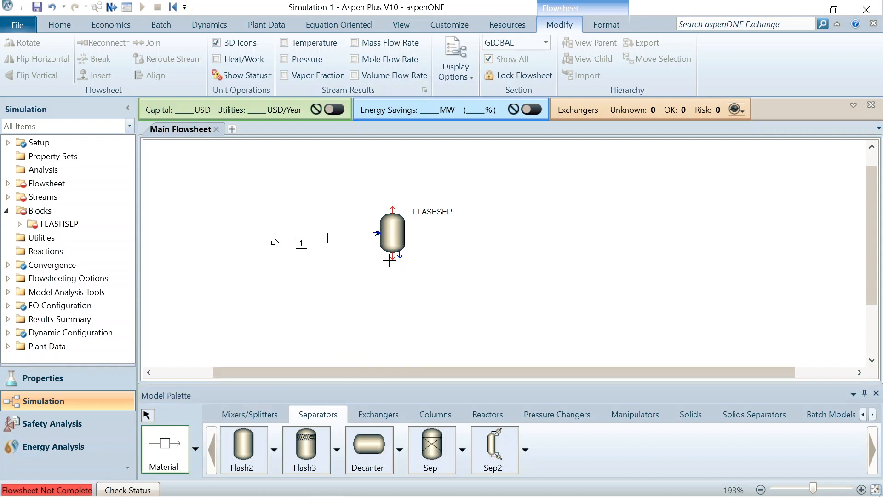
click(392, 257)
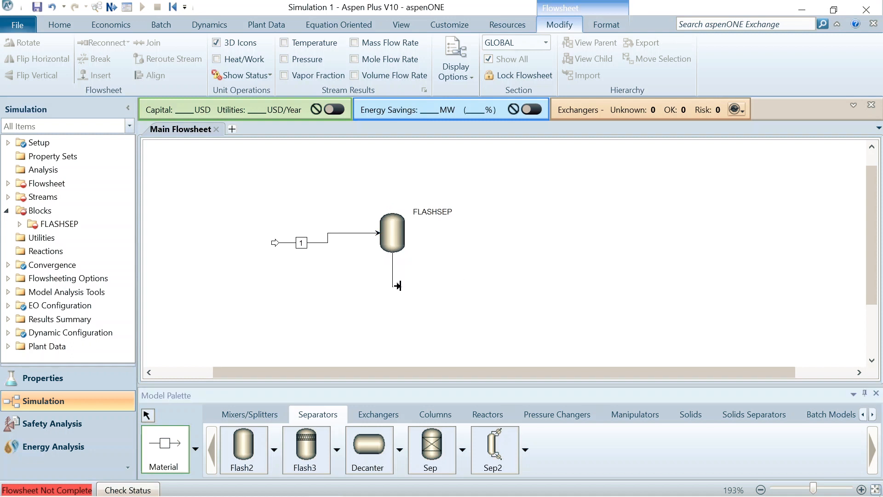
click(480, 297)
Draw a material product stream from the vapor outlet at the top of FLASHSEP and leave stream drawing
click(391, 207)
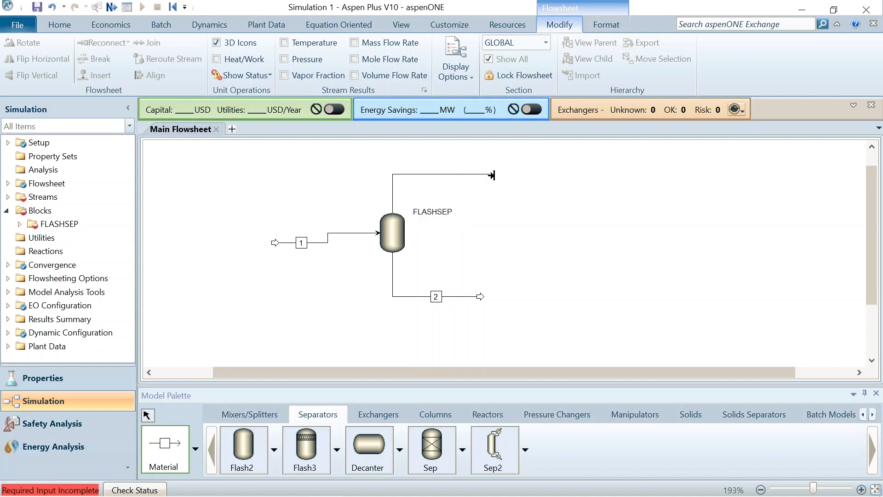
key(Escape)
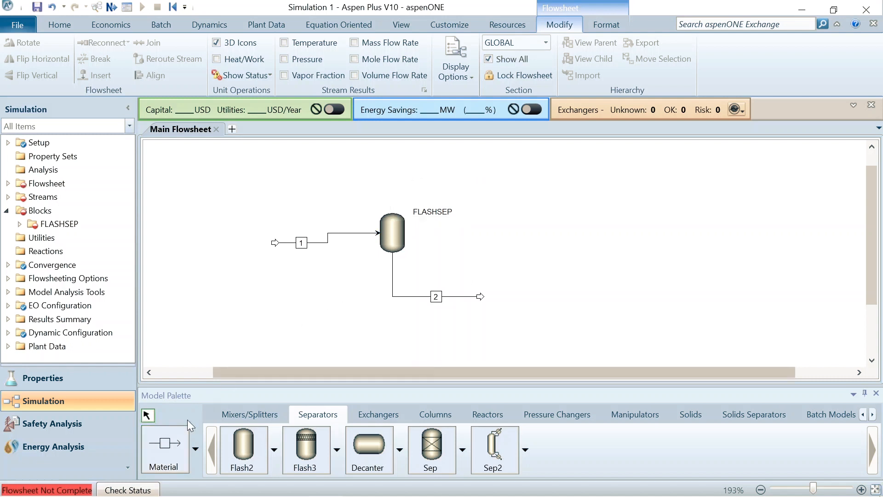
click(182, 450)
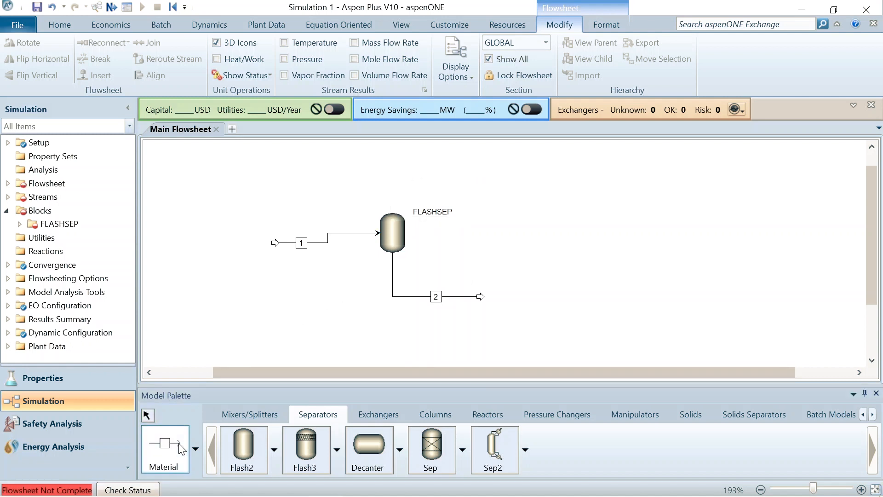
click(390, 208)
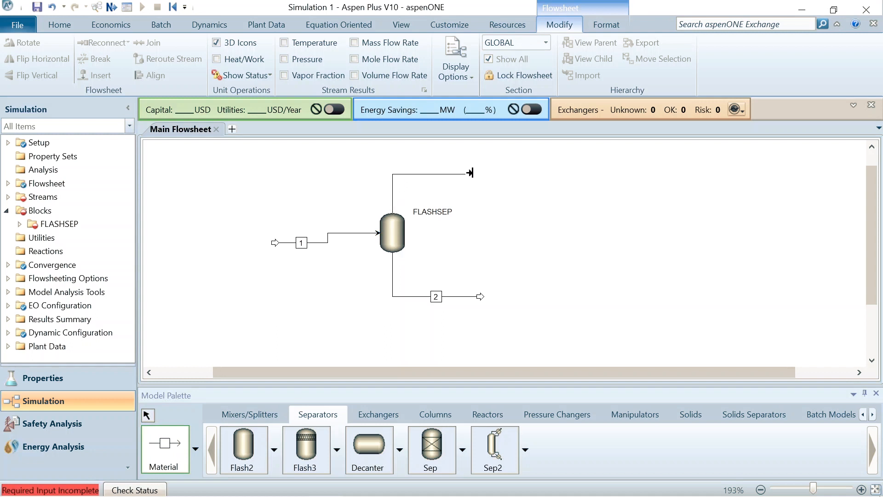
click(483, 173)
click(147, 415)
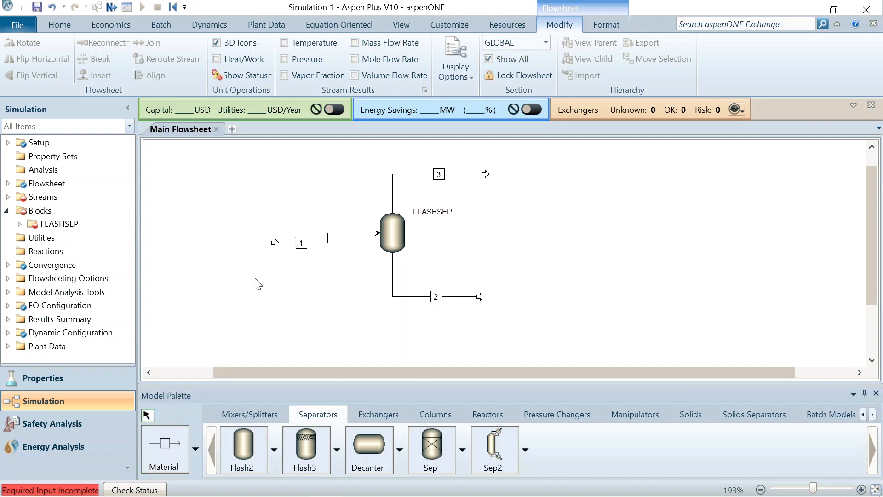
Rename the inlet stream 1 as FEED
right_click(299, 241)
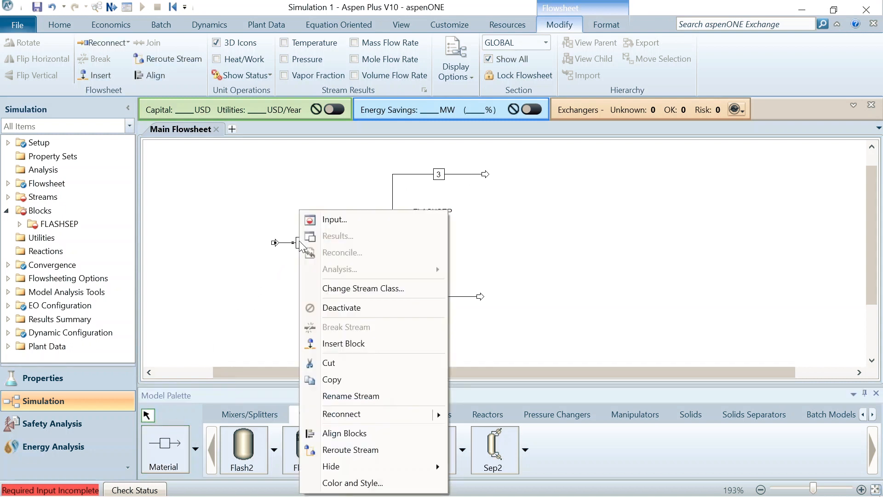
click(374, 397)
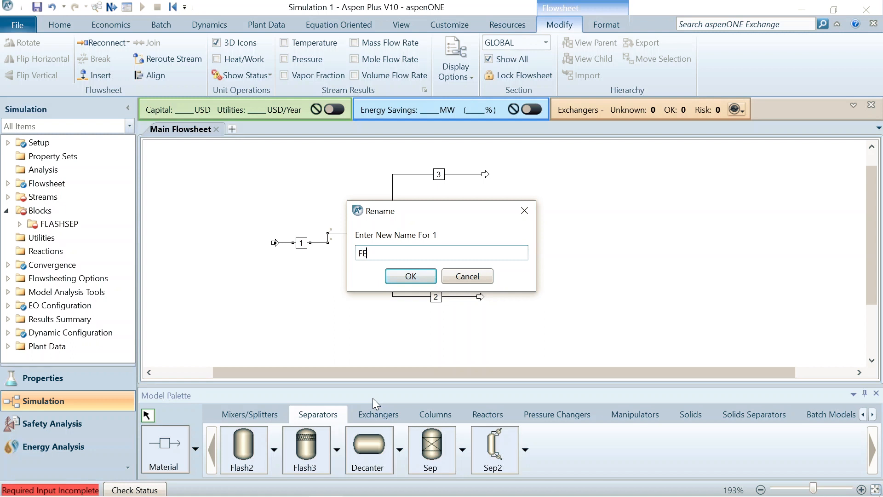
key(Return)
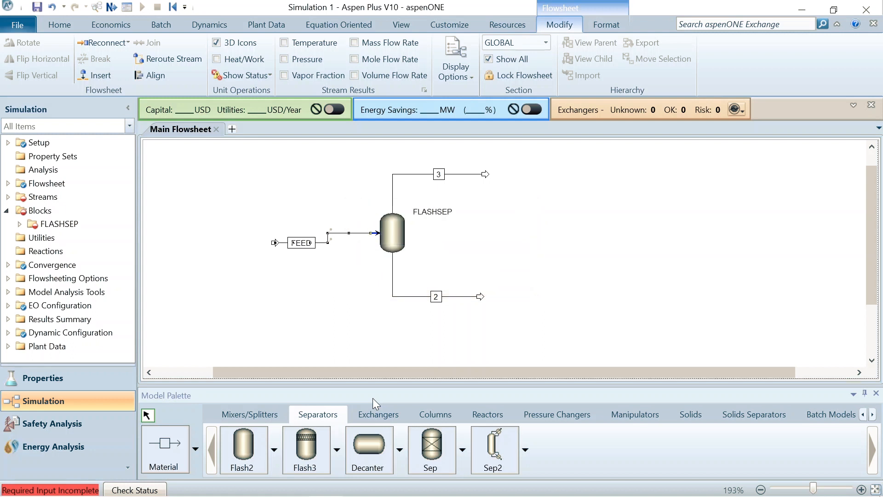
Rename the overhead product stream 3 as VAP
click(441, 174)
right_click(442, 172)
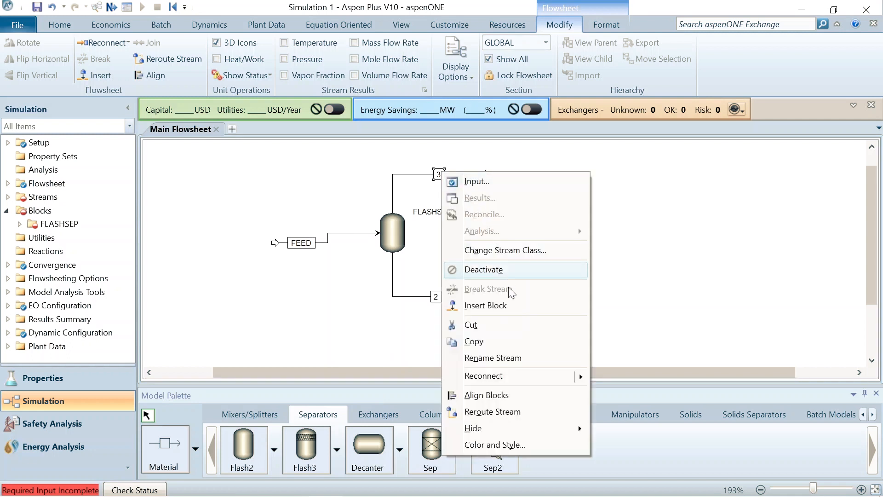
click(508, 357)
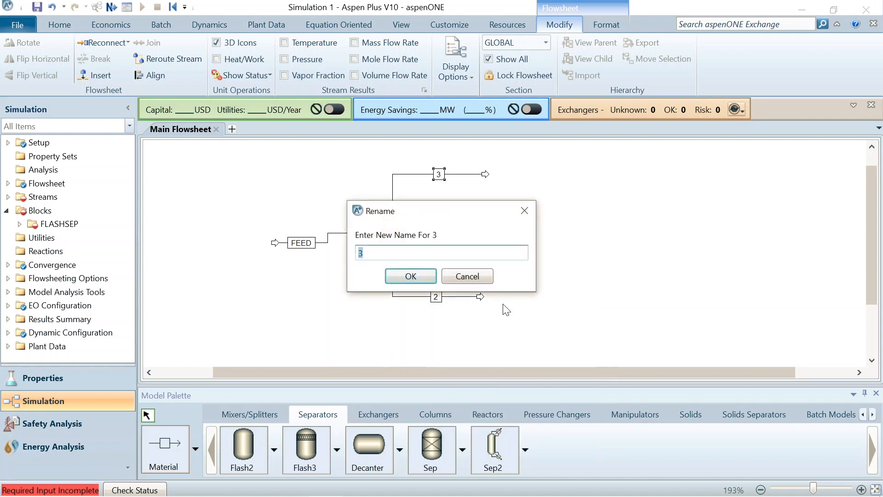
text(VAP)
key(Return)
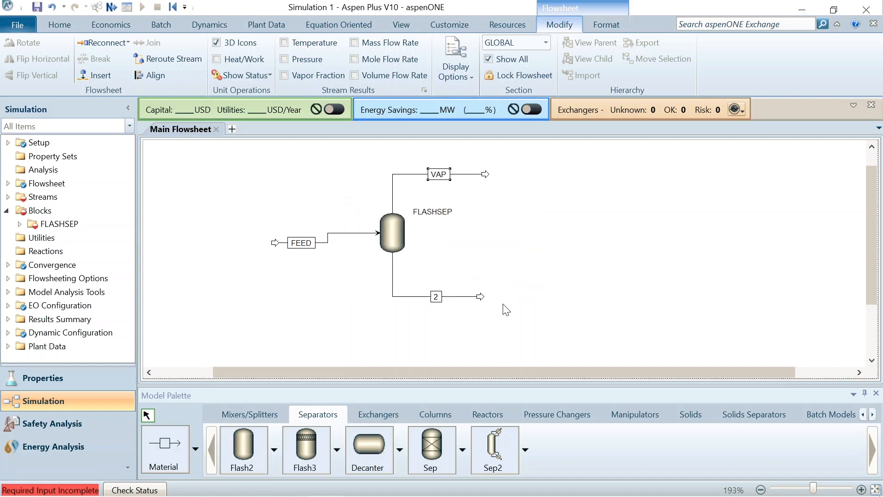
Rename the bottom product stream 2 as LIQ
right_click(432, 300)
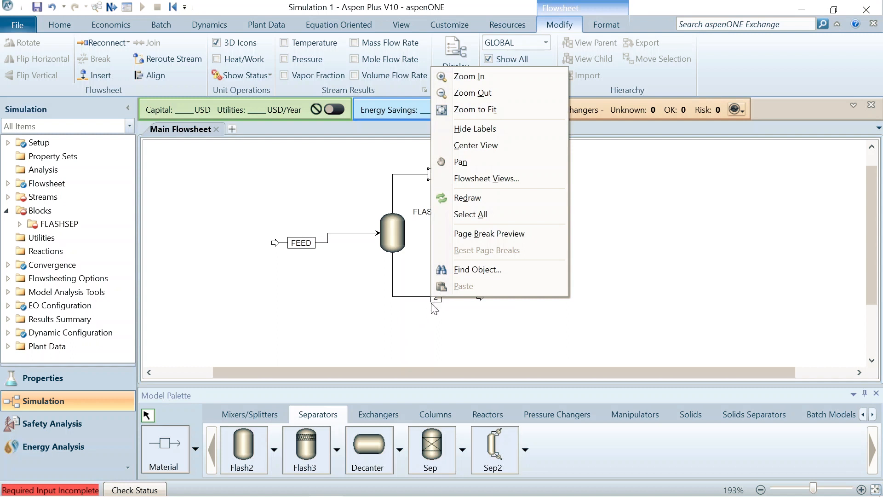
right_click(435, 298)
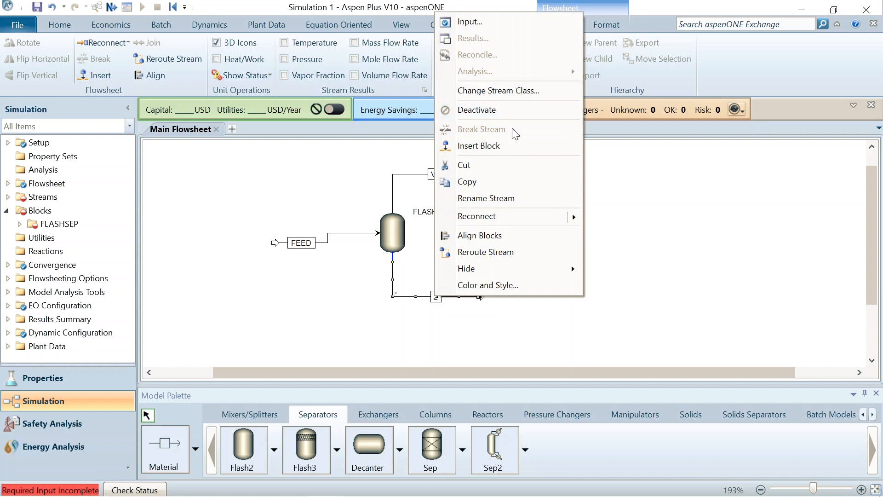
click(487, 198)
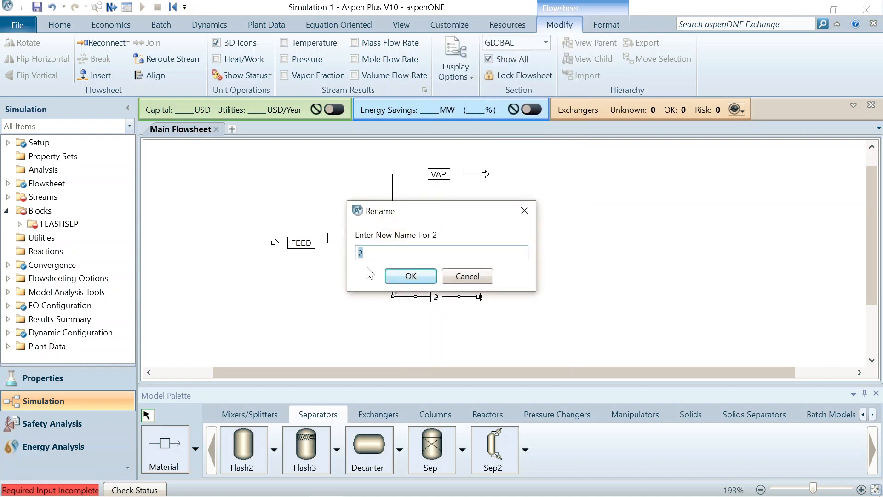
text(LIQ)
key(Return)
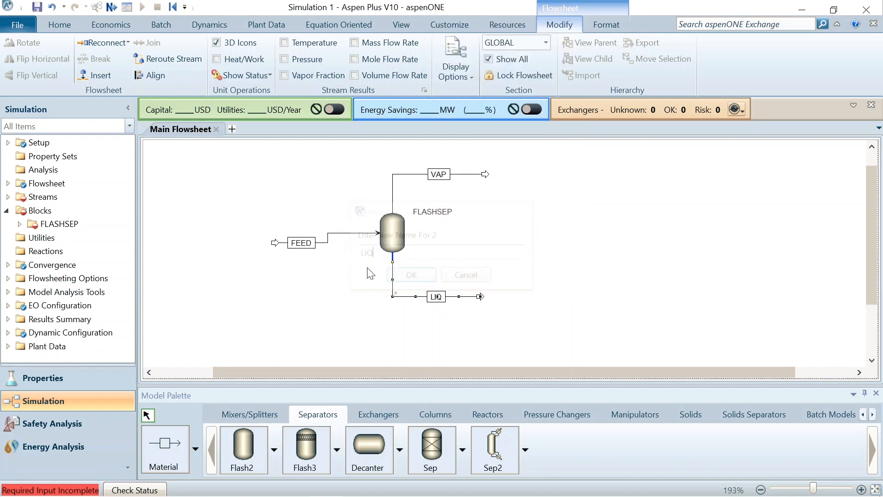
Move the start of the FEED stream level with the FLASHSEP inlet to straighten its line
click(290, 246)
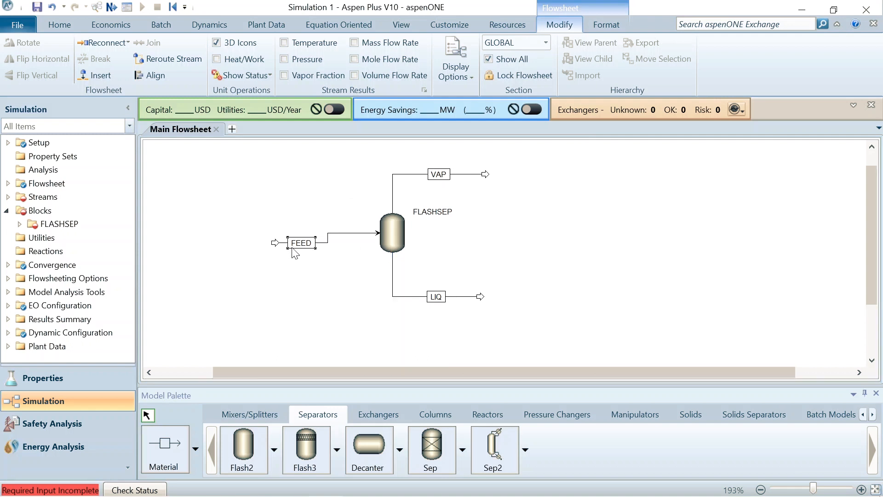
drag(276, 243, 265, 233)
click(318, 304)
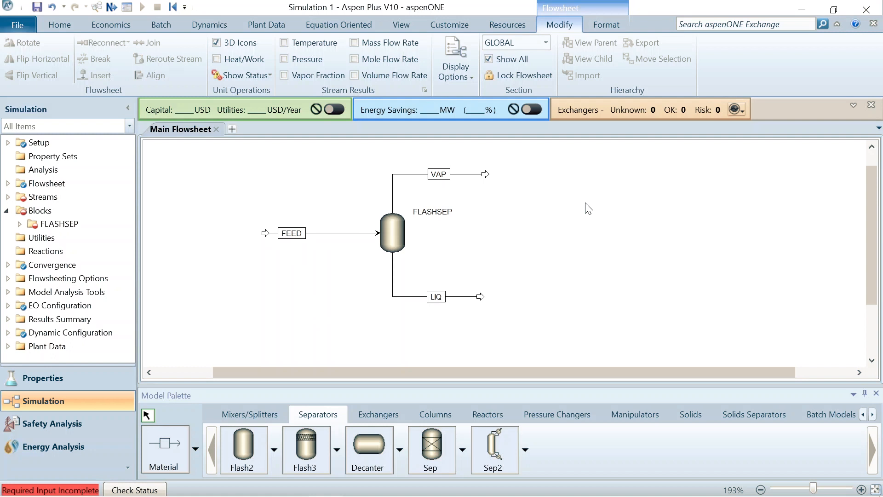
Open the input specifications of the FEED stream from its line on the flowsheet
double_click(302, 232)
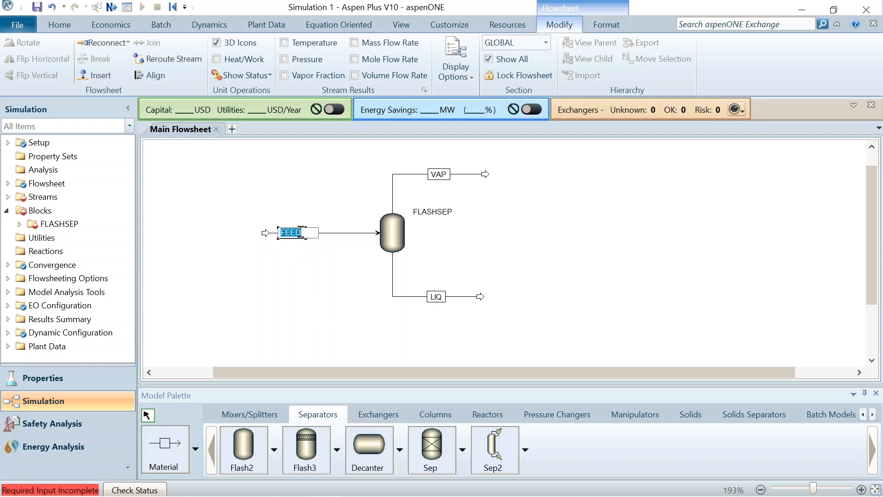
click(318, 257)
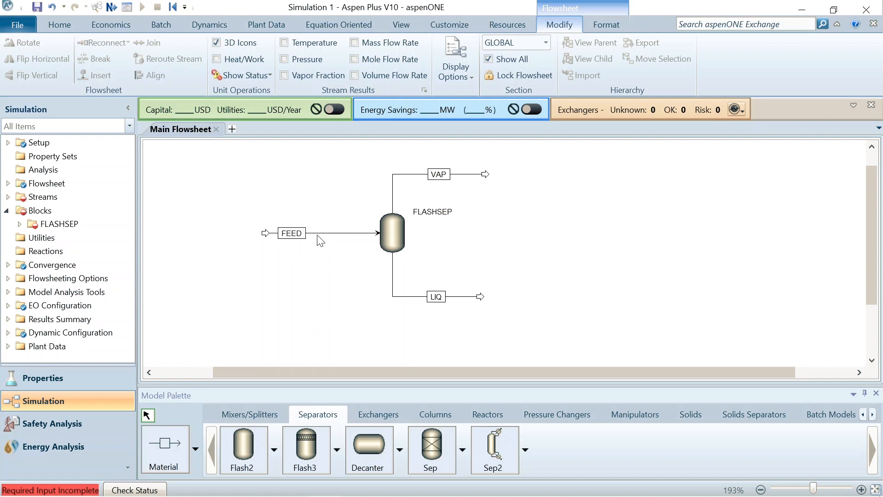
click(317, 235)
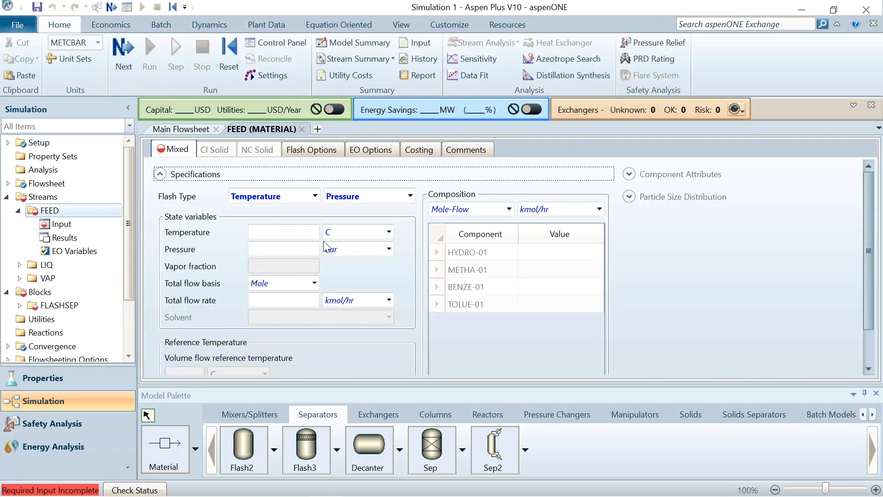
Check the feed data in flash separator.txt in Notepad, return to Aspen Plus and look over the FEED specification fields
mouse_move(362, 496)
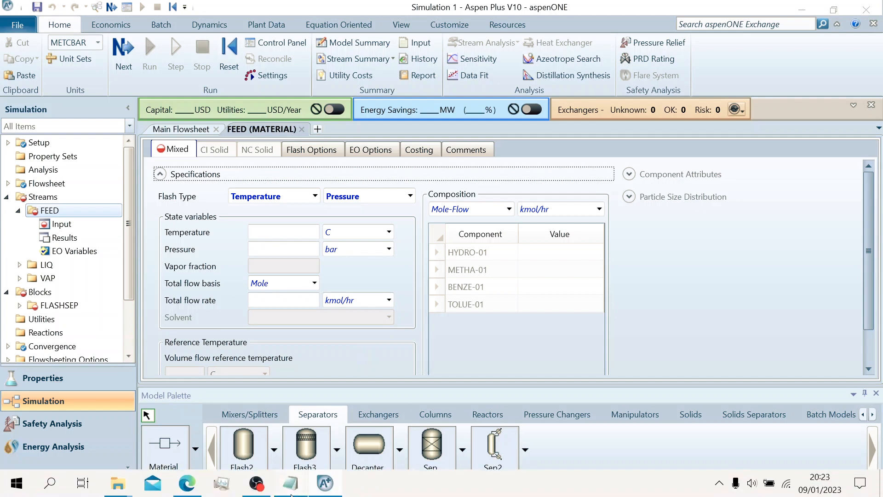
click(290, 494)
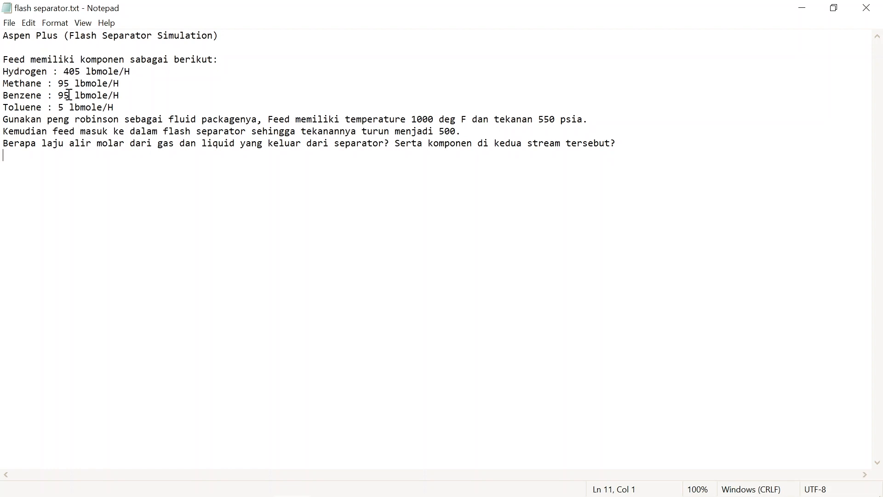
click(330, 483)
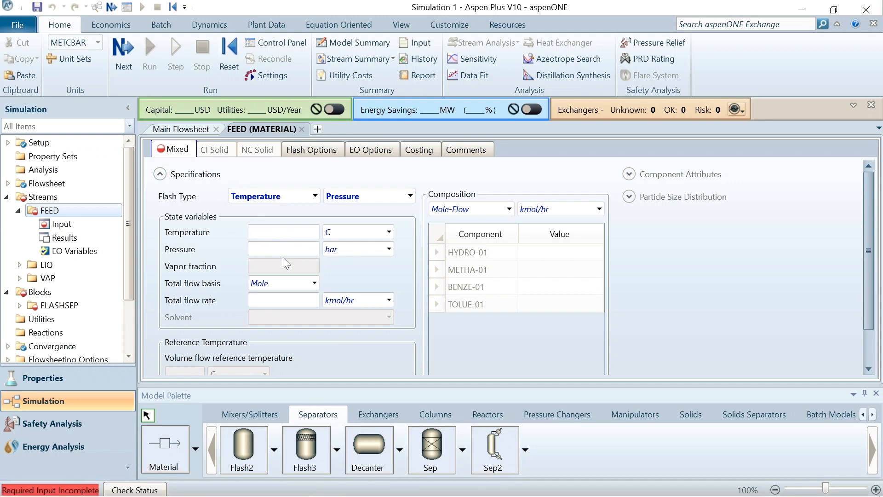
scroll(326, 271, down, 2)
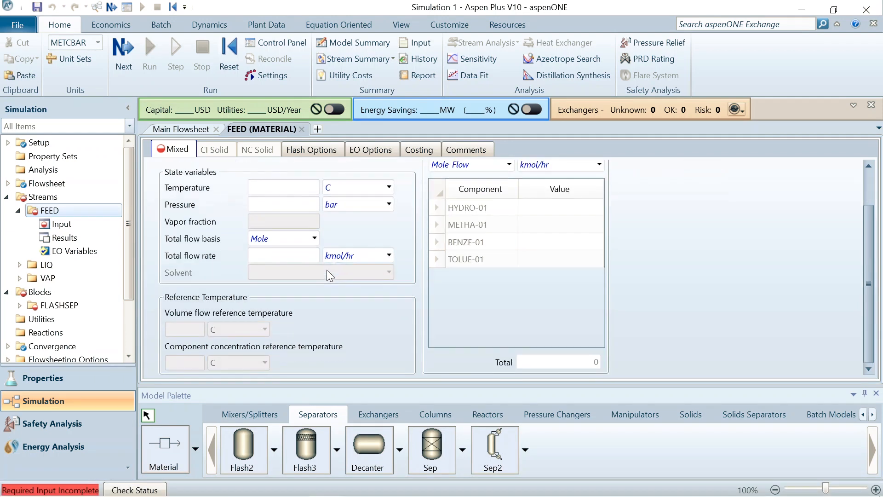
mouse_move(327, 271)
scroll(326, 270, up, 2)
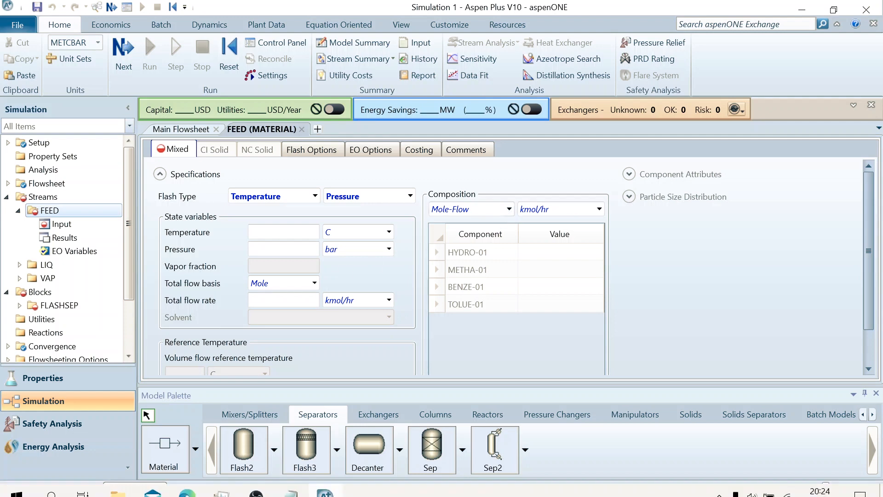
Check the component flow units in flash separator.txt in Notepad, return to Aspen Plus and set the FEED Mole-Flow composition unit to lbmol/hr
click(290, 482)
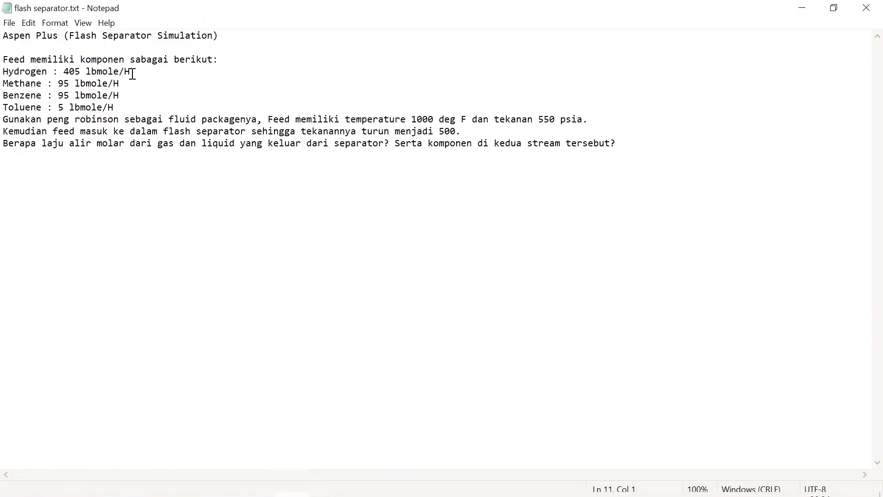
drag(138, 71, 81, 72)
click(260, 362)
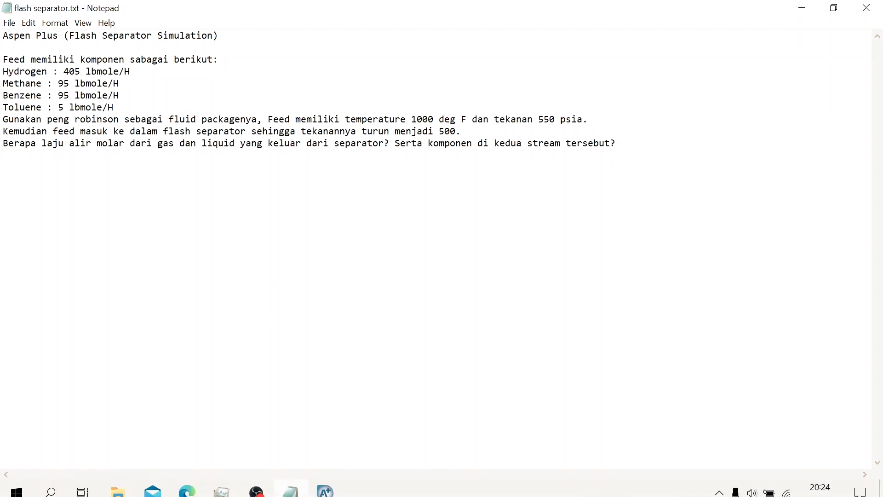
click(319, 489)
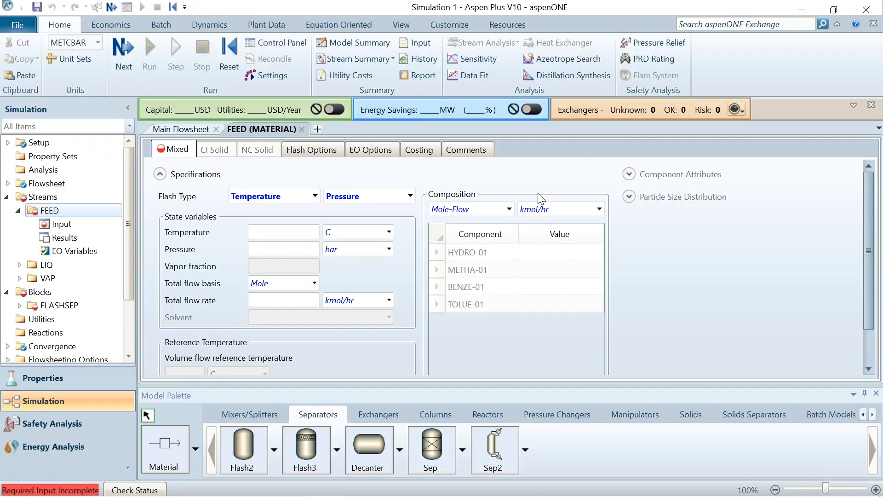
click(509, 210)
click(508, 209)
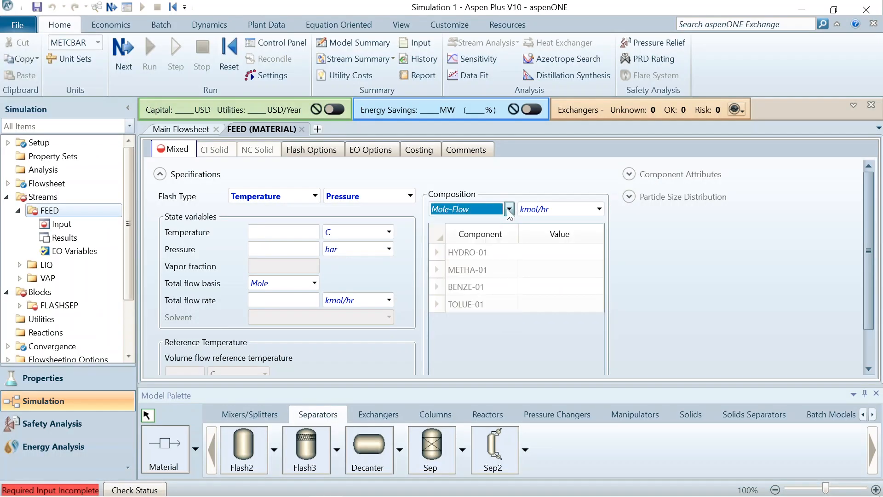
click(599, 211)
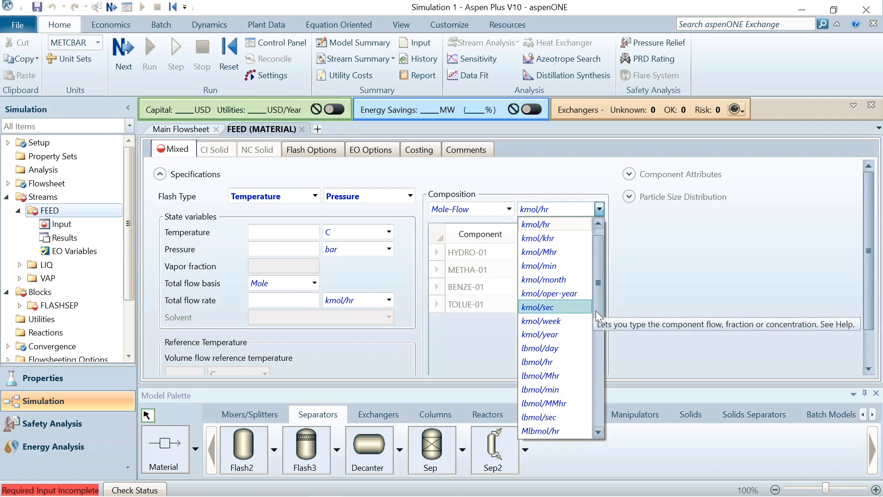
click(581, 361)
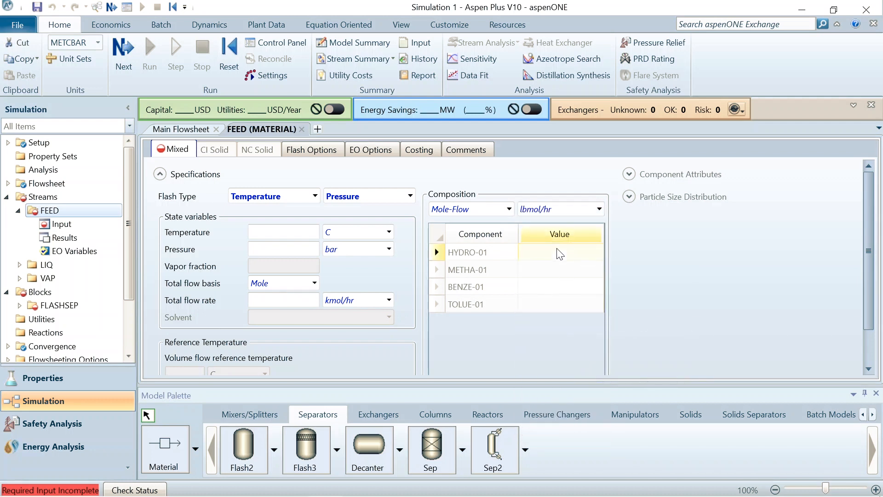
Enter the FEED mole flows from the Notepad data: 405 lbmol/hr for HYDRO-01, 95 for METHA-01 and 95 for BENZE-01
click(291, 484)
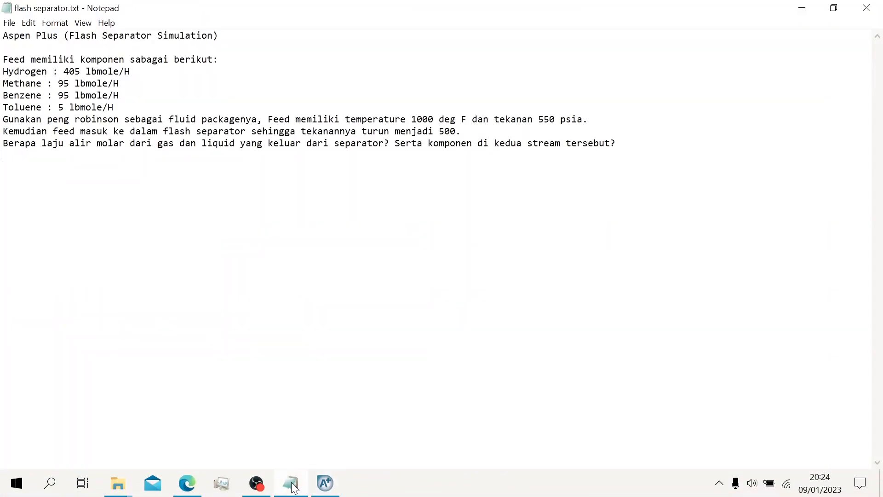
click(292, 483)
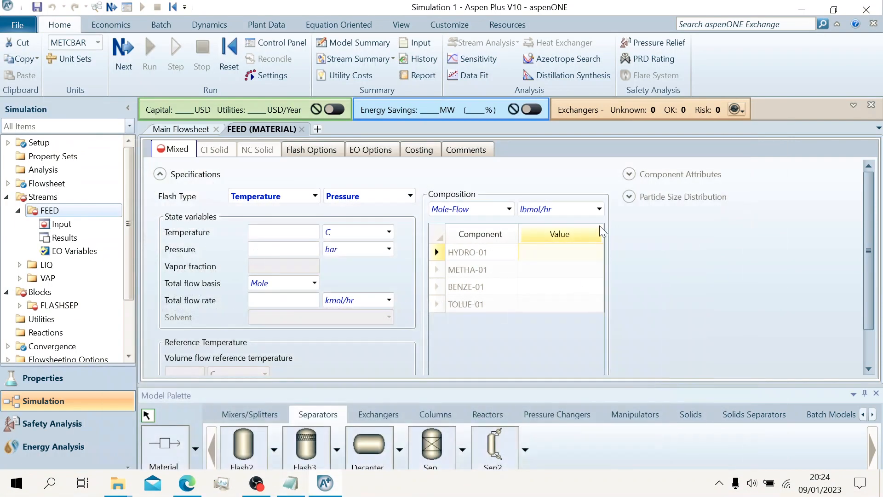
text(4)
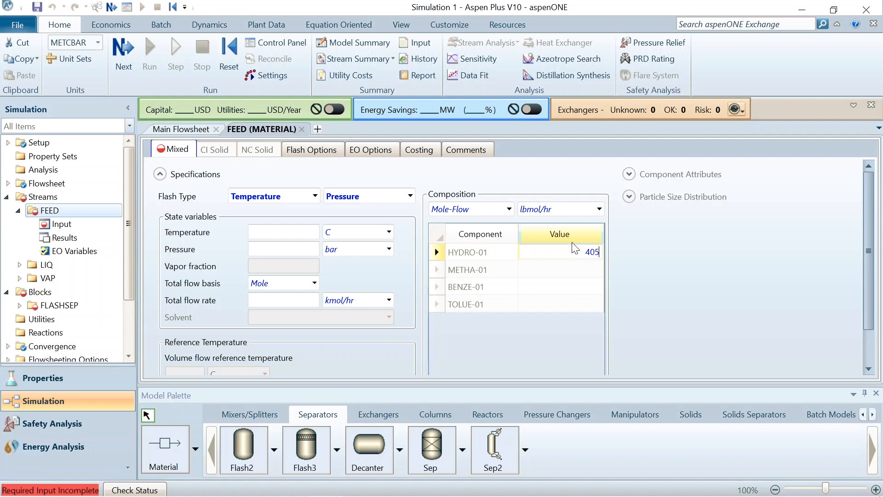
text(05)
key(Return)
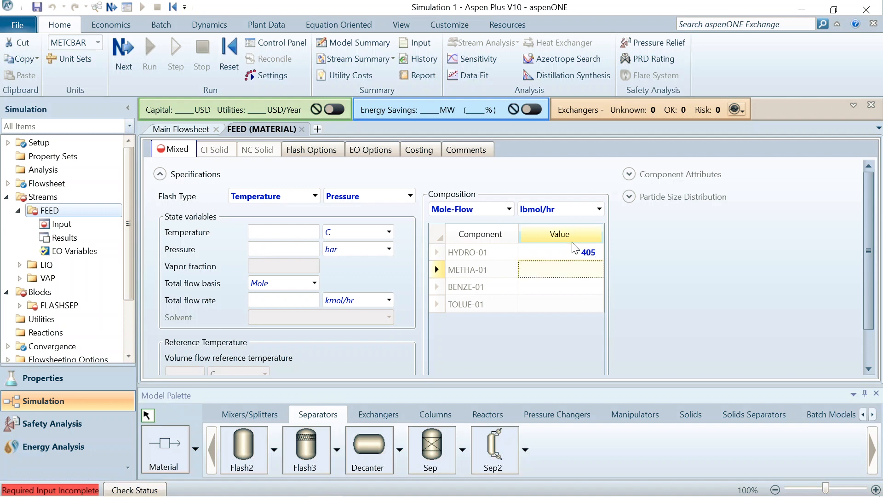
text(95)
key(Return)
text(95)
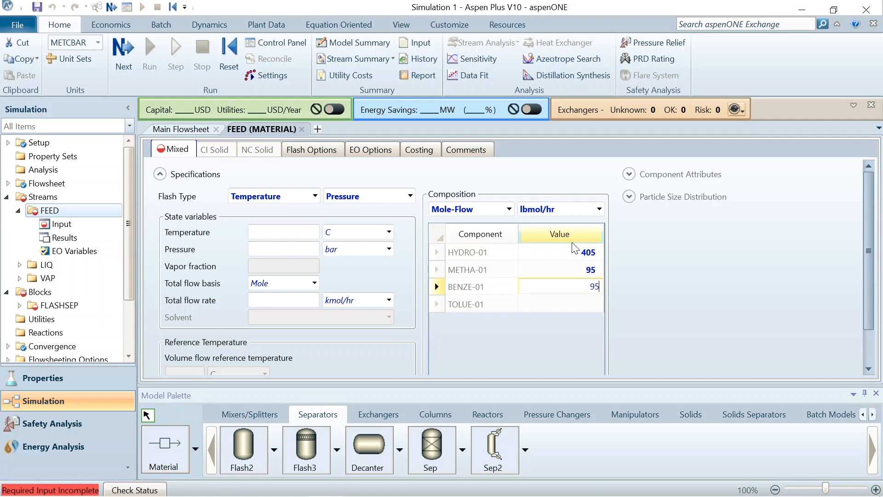
key(Return)
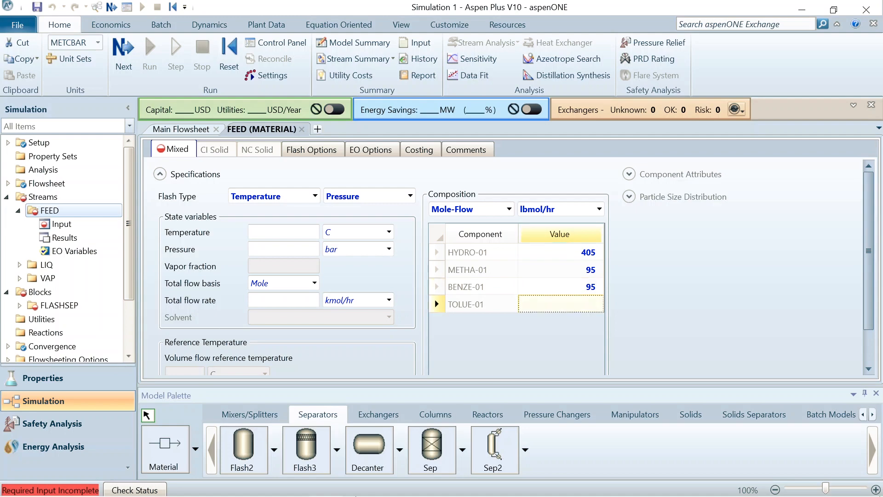
Check the toluene flow in the Notepad file and set the TOLUE-01 mole flow in FEED to 5 lbmol/hr
click(298, 490)
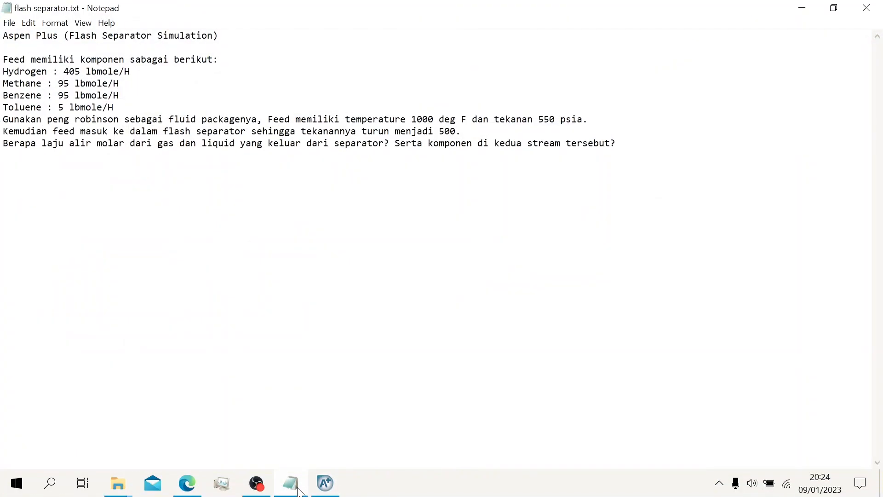
click(298, 490)
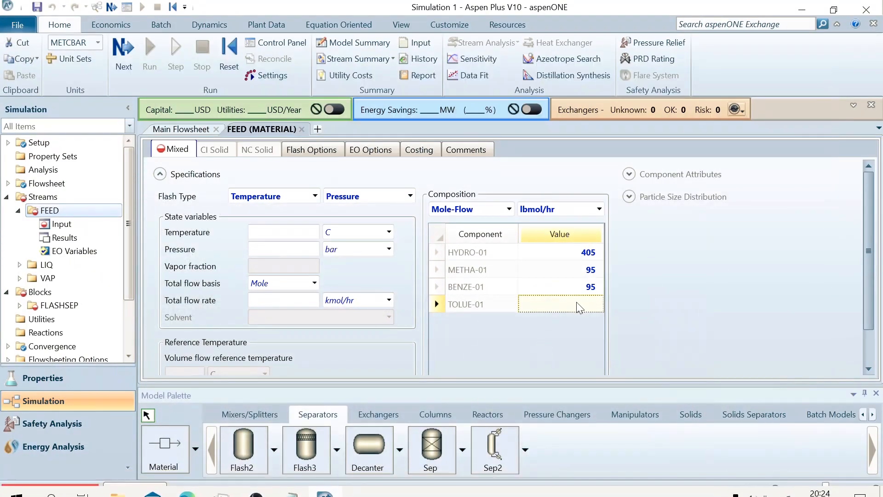
text(5)
key(Return)
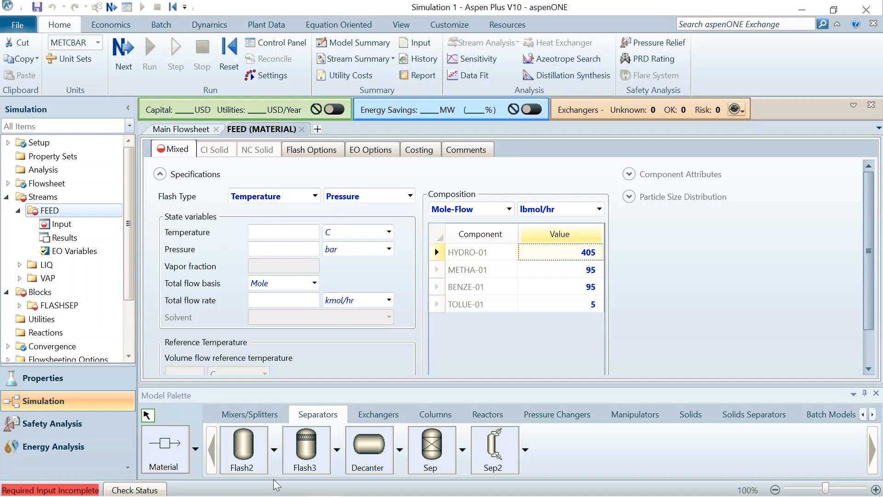
Check the feed temperature and pressure in Notepad, return to Aspen Plus and set the FEED temperature to 1000 F
click(282, 487)
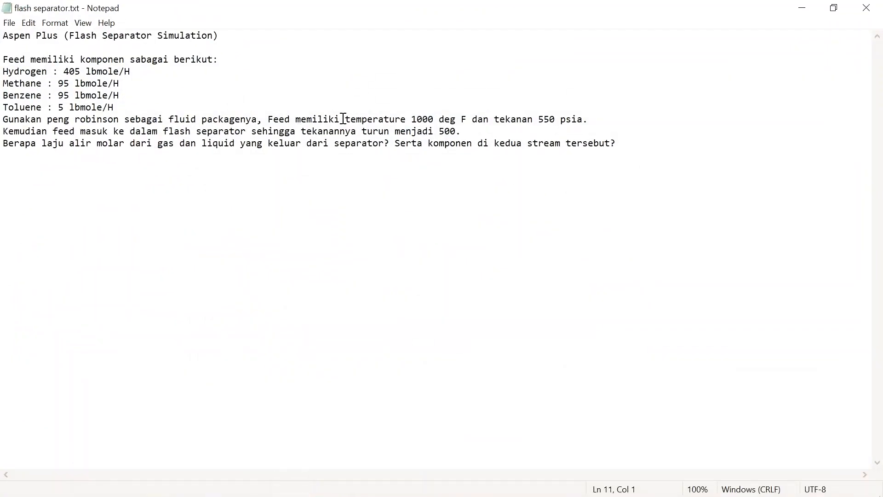
drag(349, 118, 594, 119)
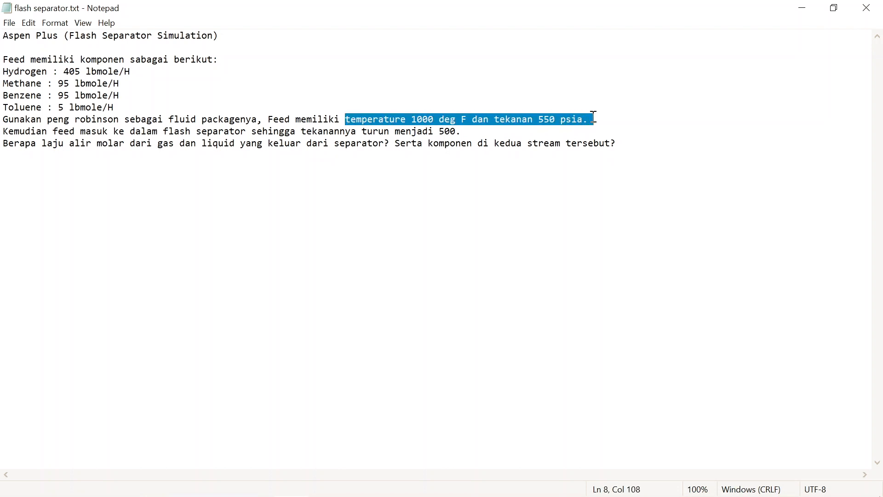
click(538, 189)
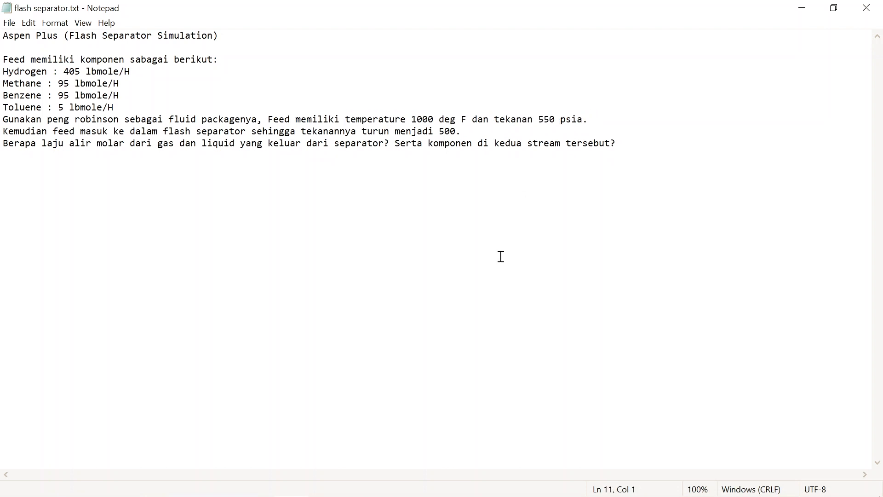
mouse_move(383, 496)
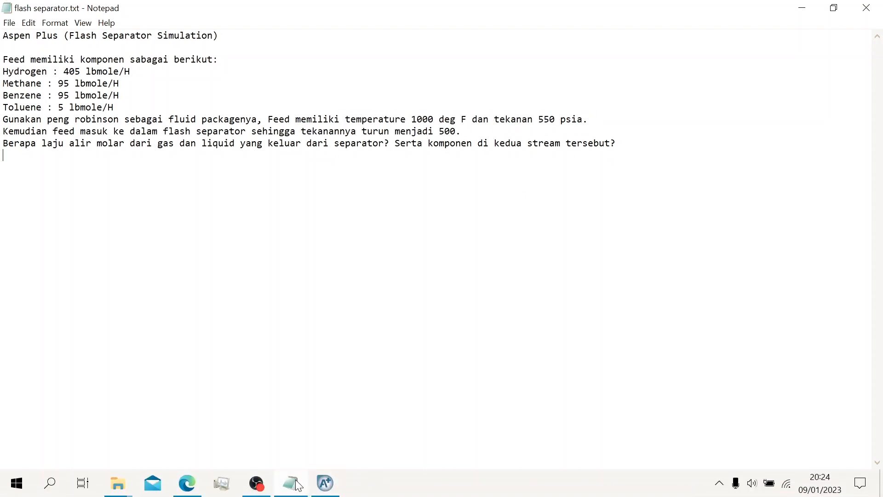
click(325, 483)
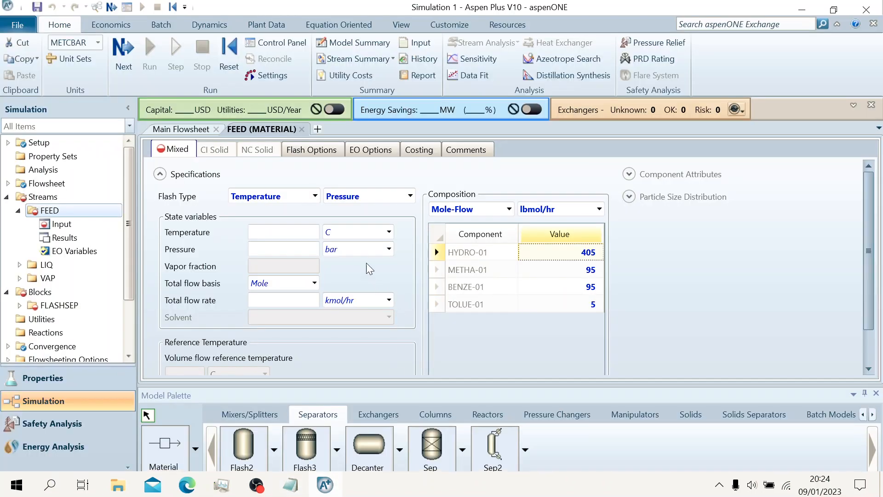
click(301, 230)
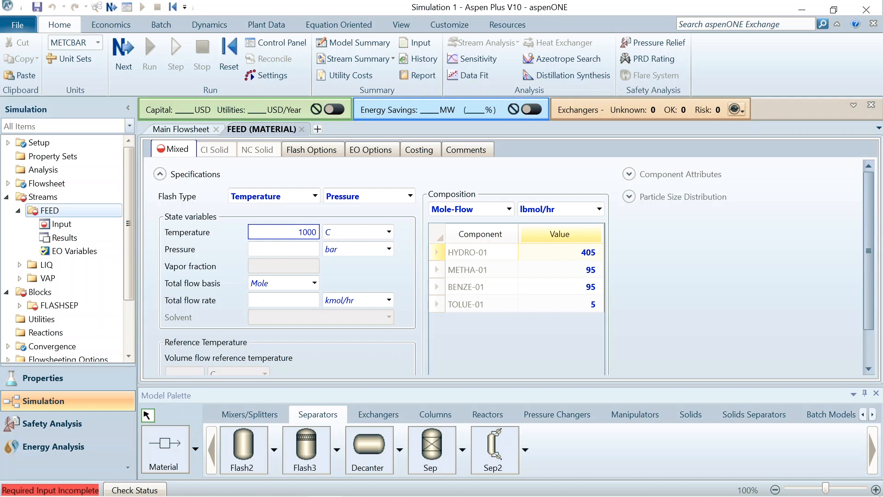
click(335, 229)
click(390, 231)
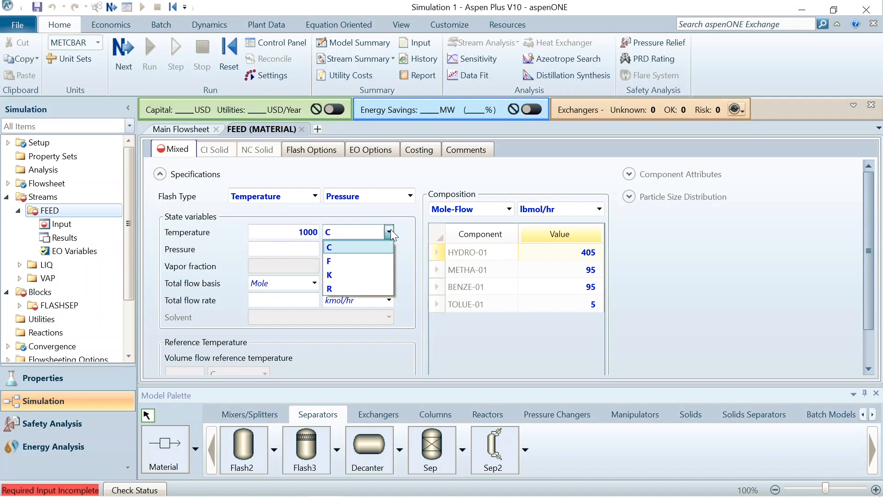
click(374, 261)
Set the FEED stream pressure to 550 psia
click(295, 251)
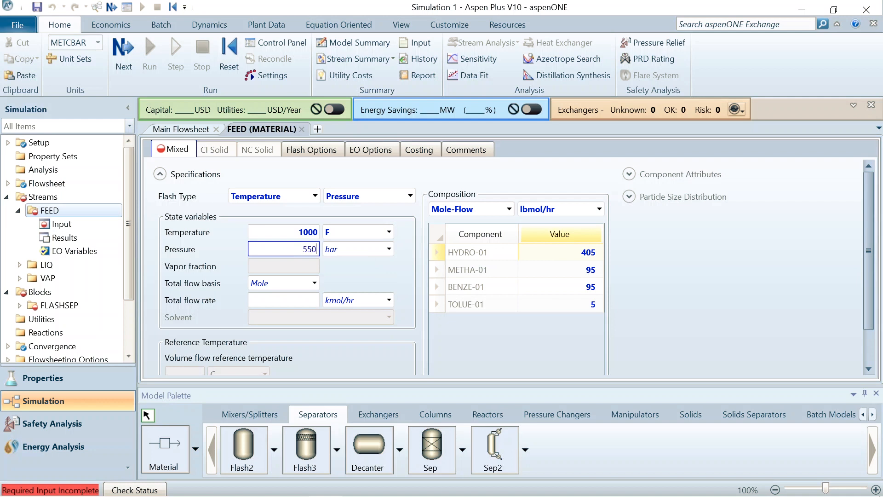
click(388, 249)
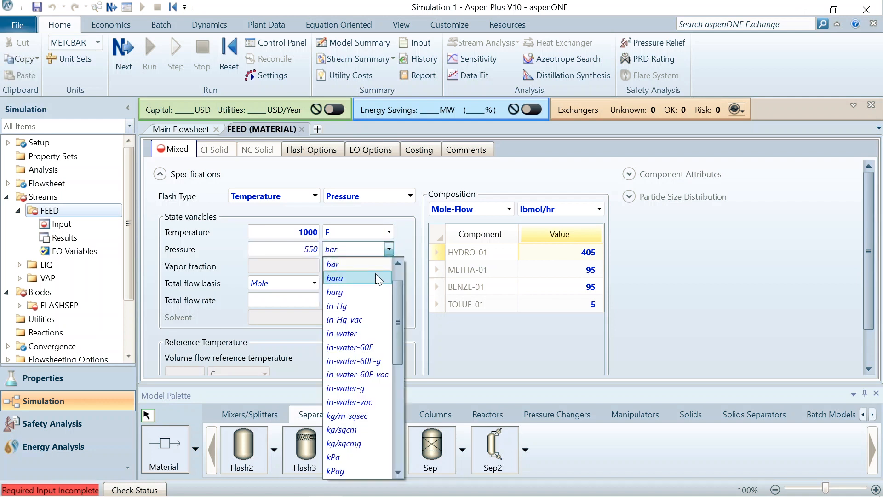
scroll(374, 286, down, 5)
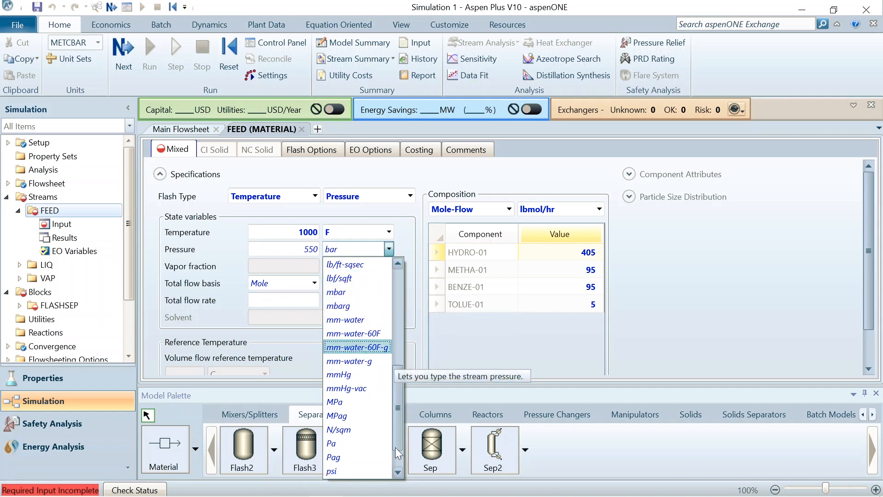
scroll(400, 435, down, 2)
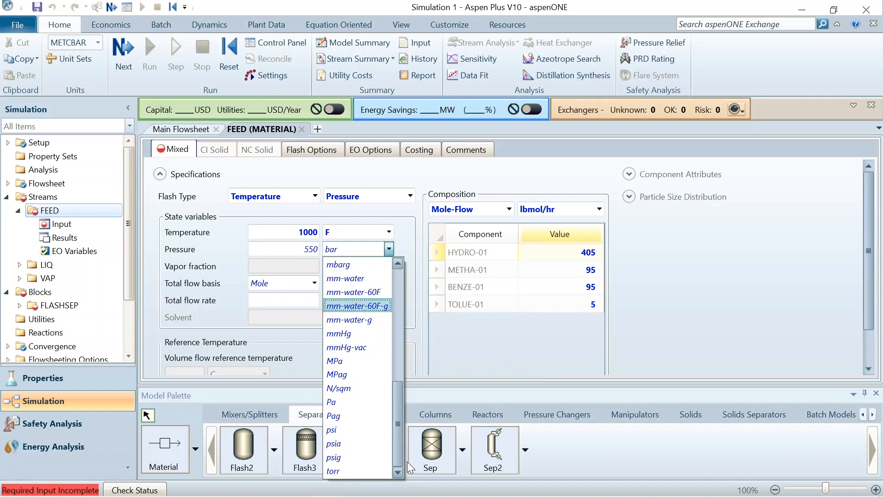
click(344, 442)
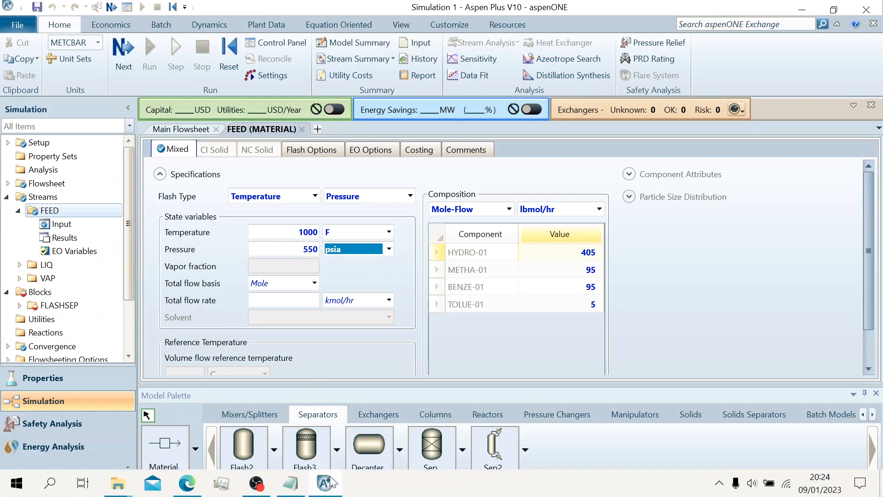
Review the feed conditions and the separator pressure given in flash separator.txt in Notepad, and return to Aspen Plus
click(291, 491)
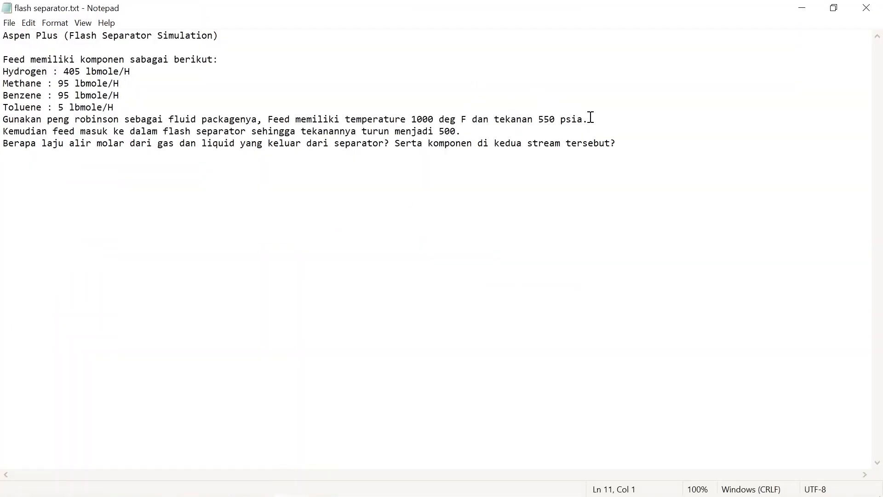
drag(590, 116, 394, 116)
click(414, 199)
drag(1, 131, 483, 133)
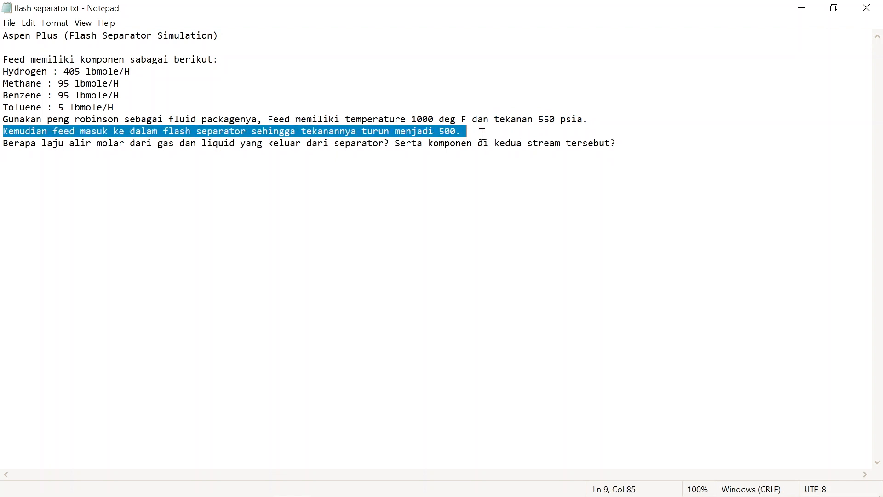
click(463, 177)
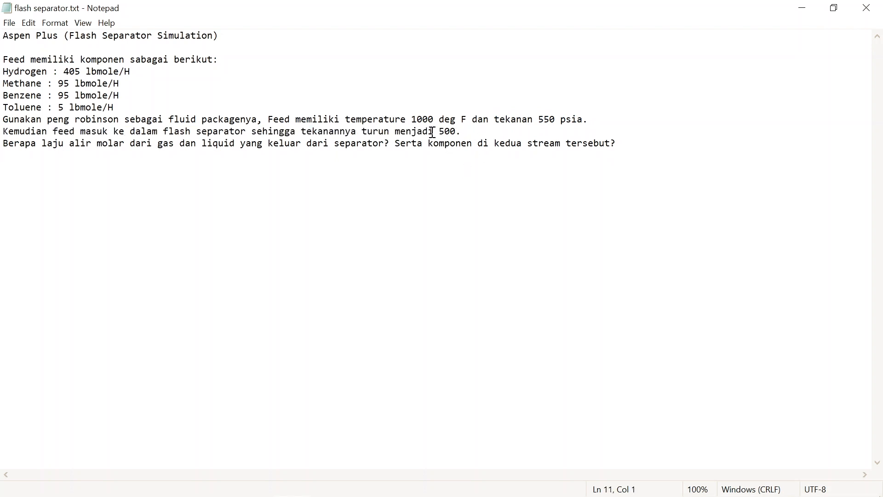
drag(438, 131, 445, 132)
click(430, 203)
mouse_move(419, 496)
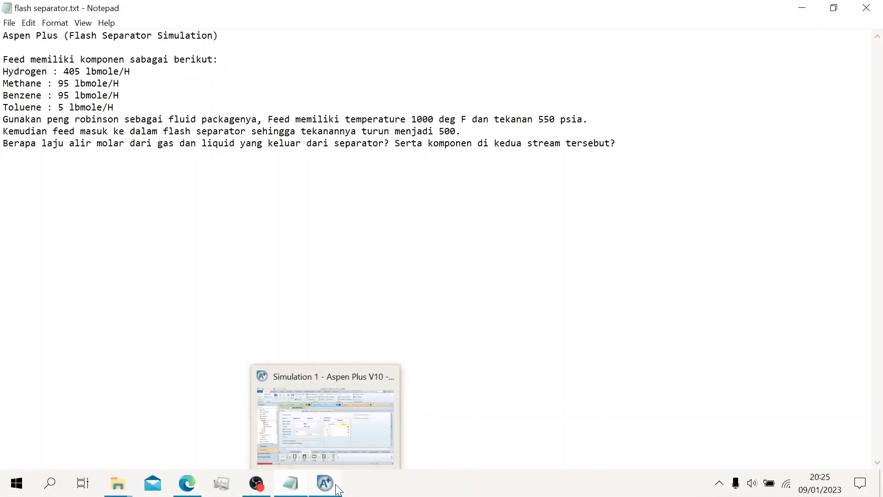
click(334, 487)
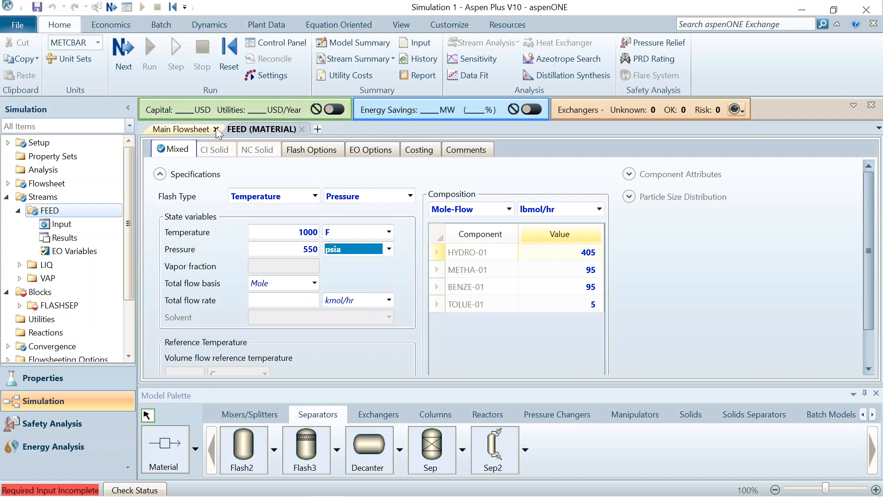
Open the input specifications of the FLASHSEP block from the main flowsheet, ready at its flash temperature value
click(174, 128)
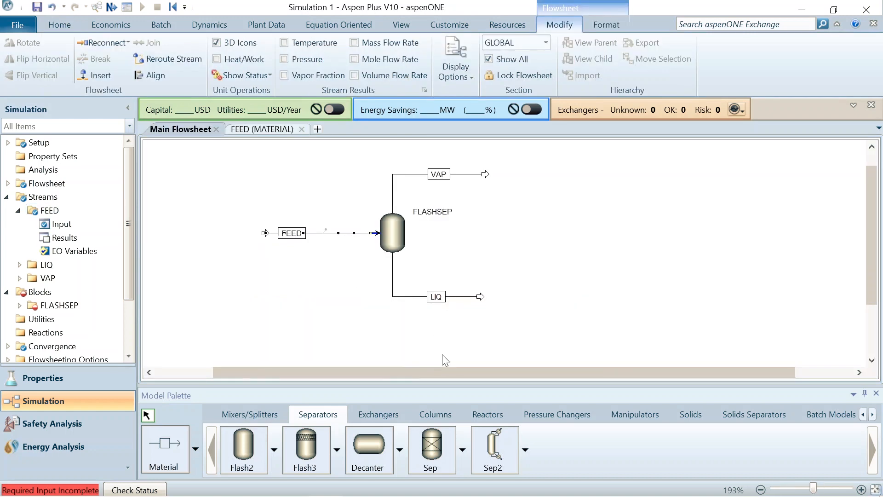
click(483, 235)
click(395, 233)
double_click(394, 233)
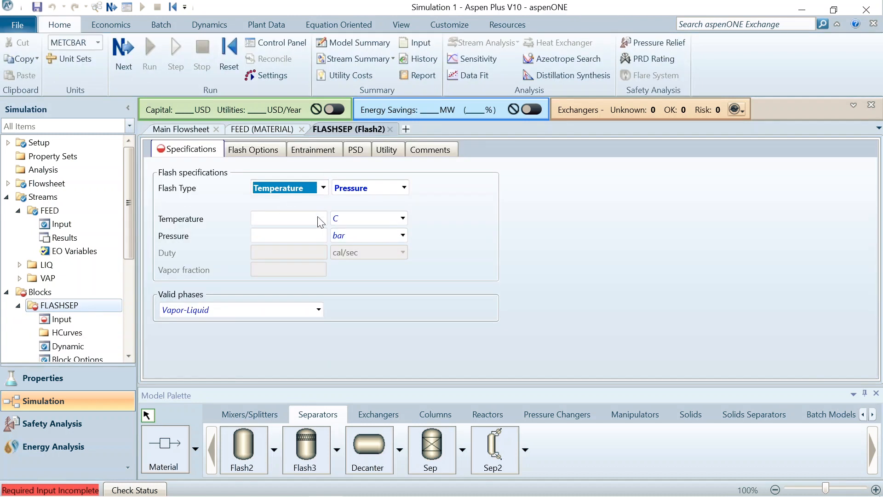
click(289, 217)
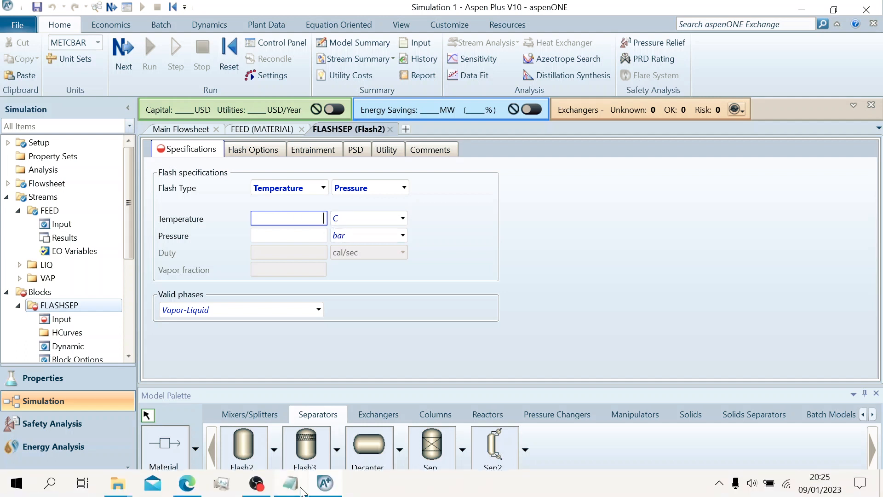
Check the separator pressure in Notepad, return to Aspen Plus and set the FLASHSEP pressure to 500 psia
click(303, 490)
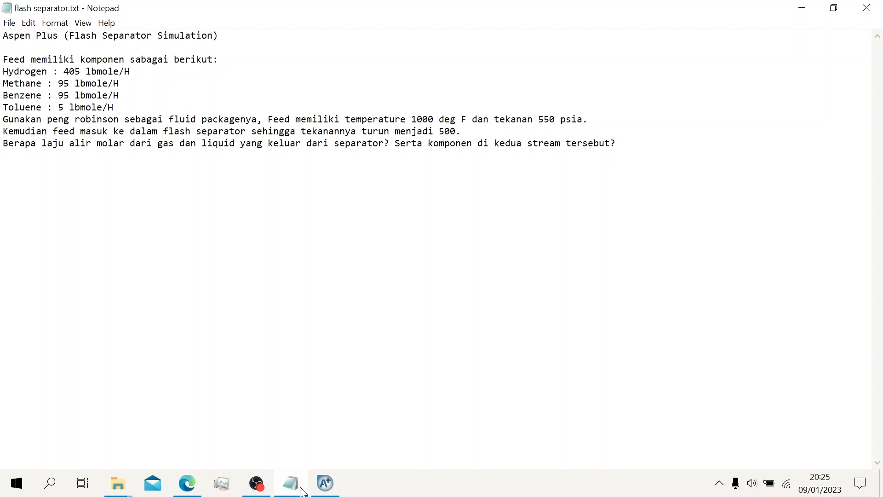
click(303, 491)
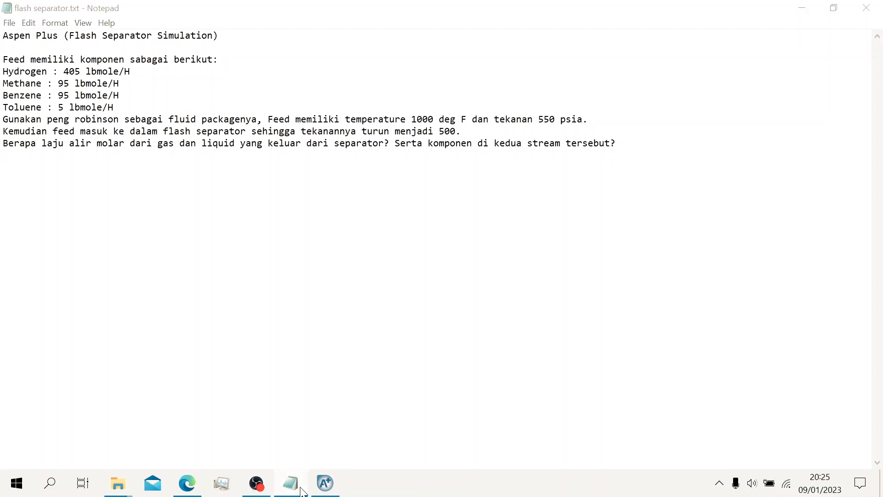
click(310, 234)
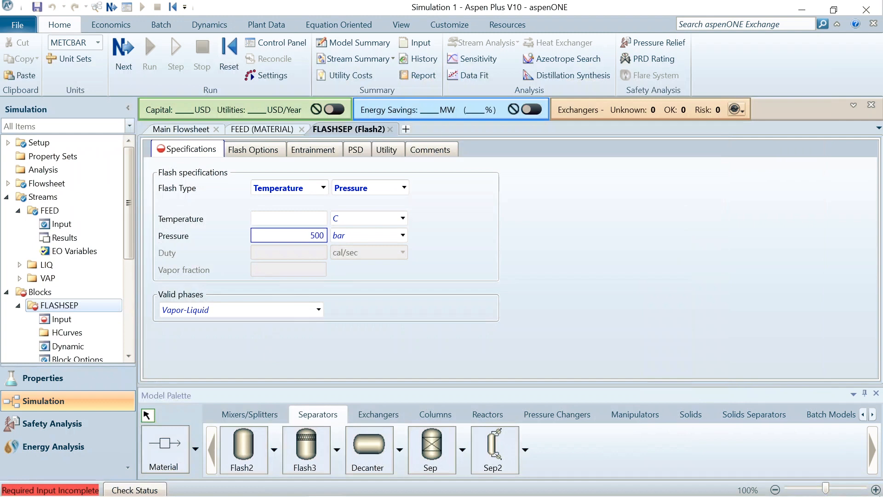
click(403, 235)
scroll(374, 414, down, 6)
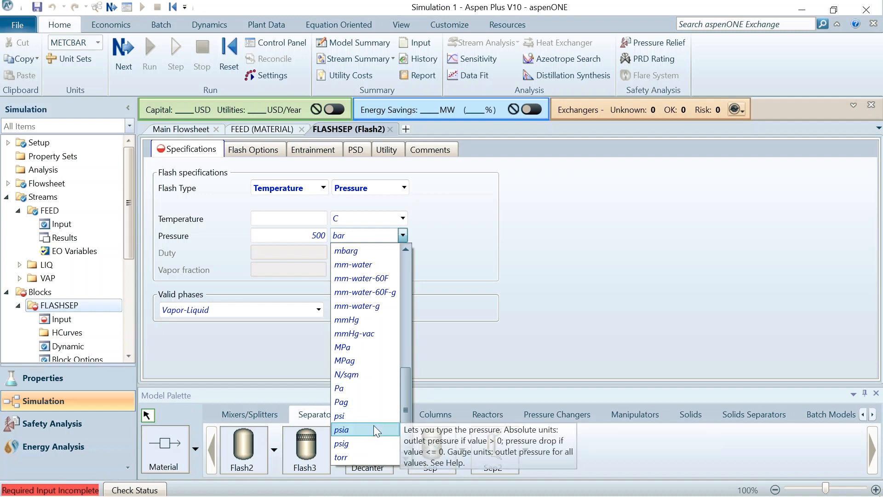
click(374, 428)
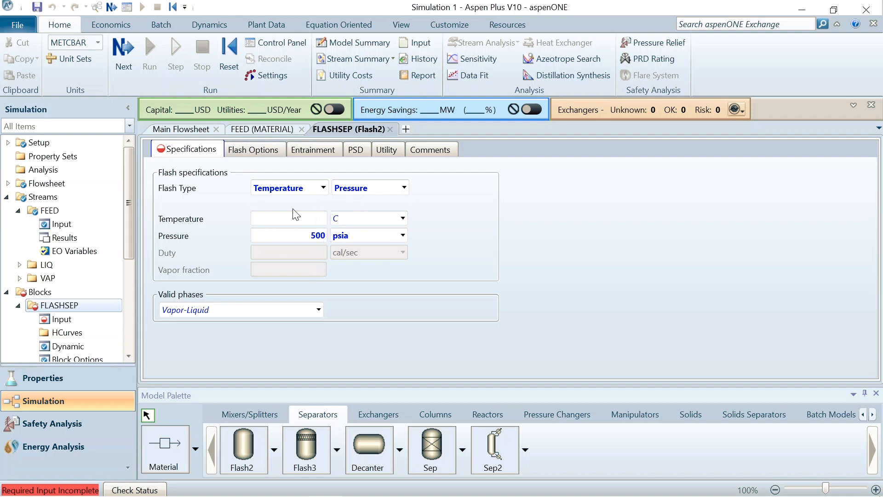
click(356, 216)
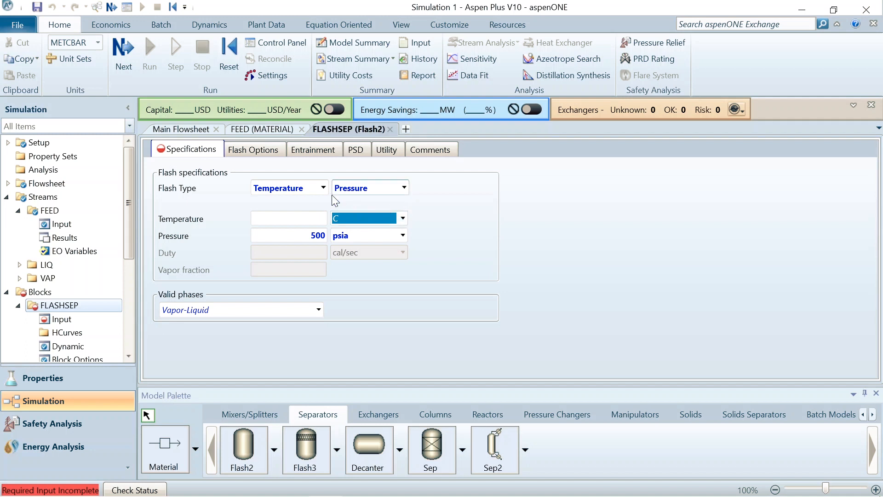
click(304, 233)
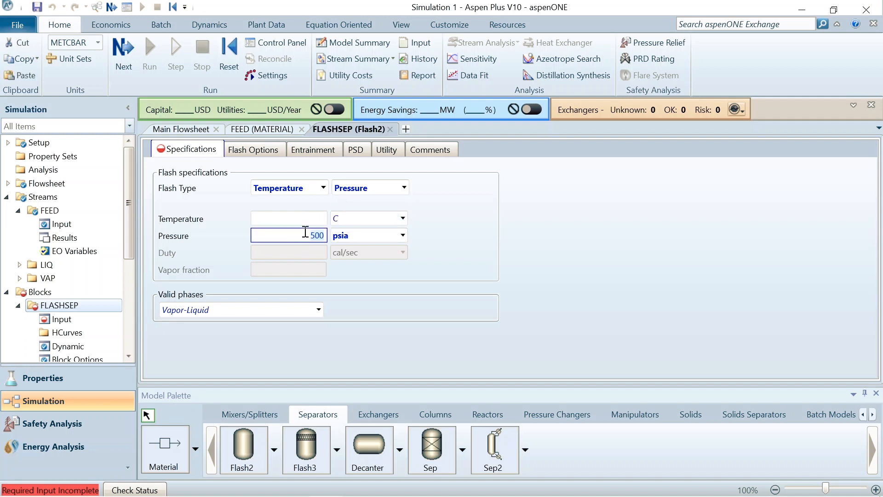
click(323, 189)
click(322, 204)
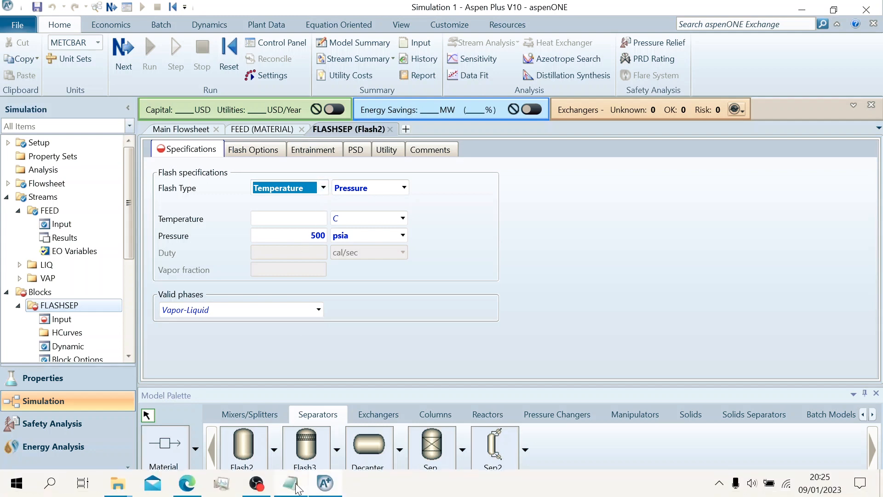
Reread the feed and separator conditions in flash separator.txt in Notepad, and return to Aspen Plus
click(294, 489)
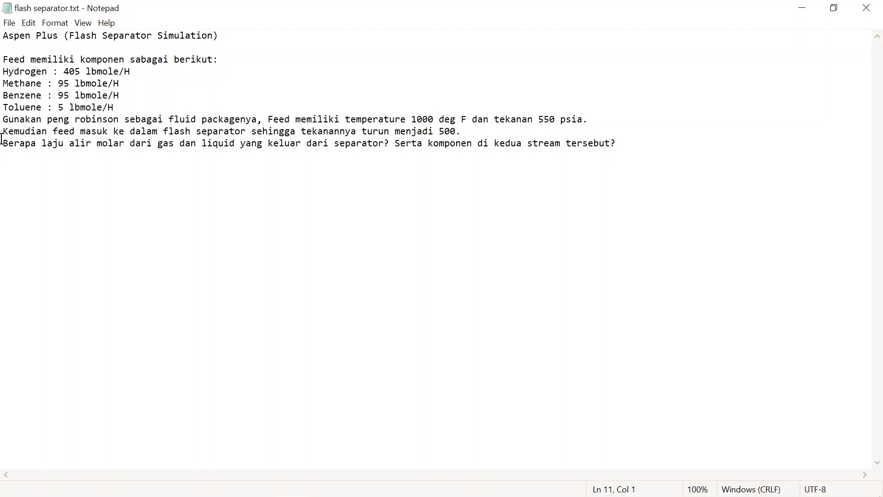
drag(1, 136, 657, 142)
click(537, 180)
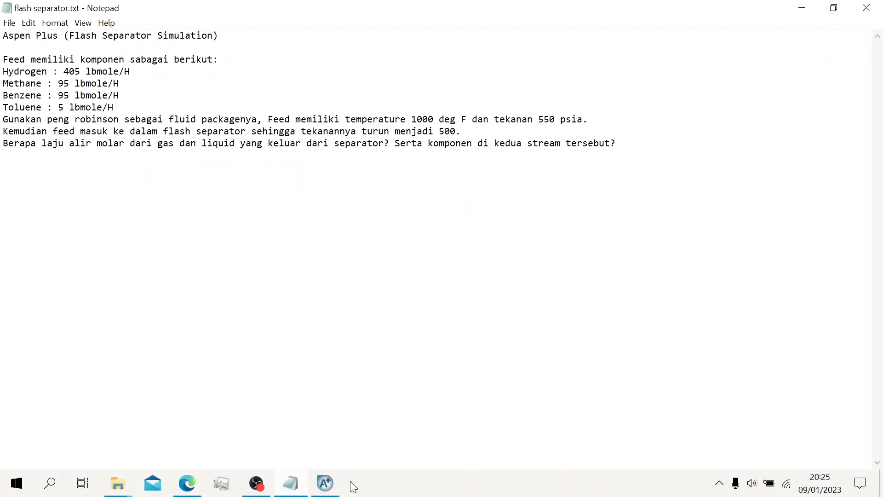
click(321, 486)
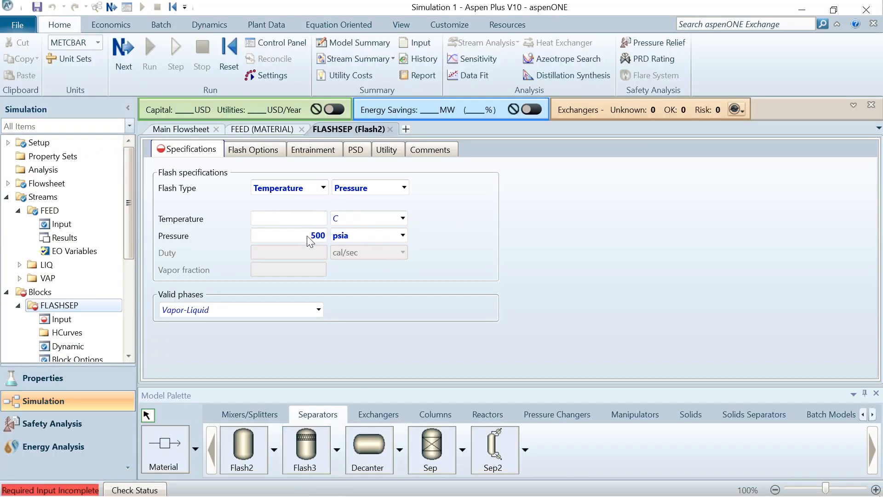
Set the FLASHSEP flash temperature to 1000 F and run the simulation
click(308, 221)
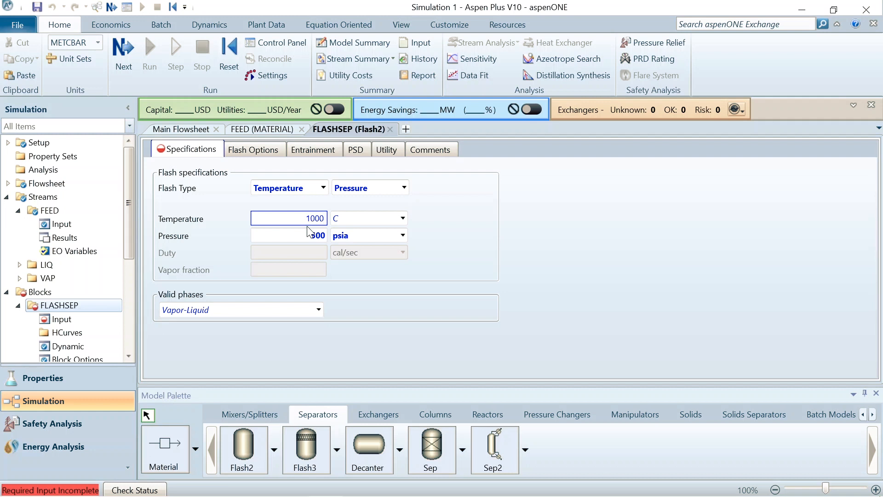
click(403, 219)
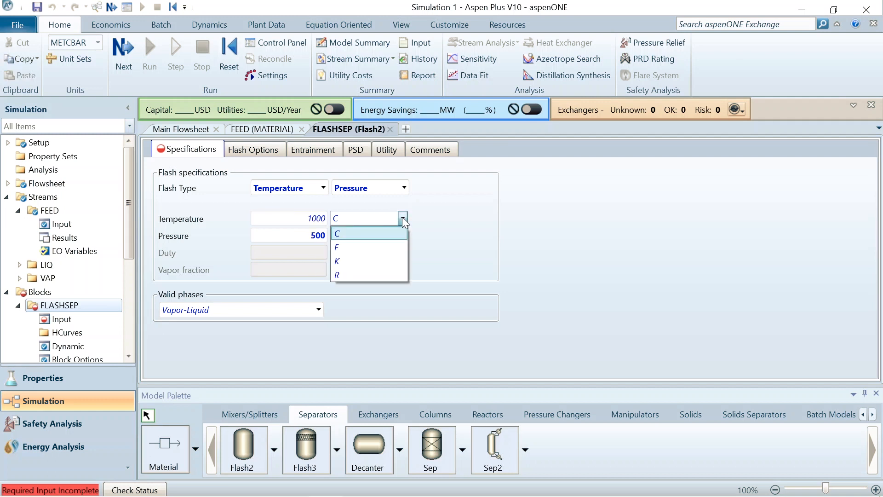
click(405, 245)
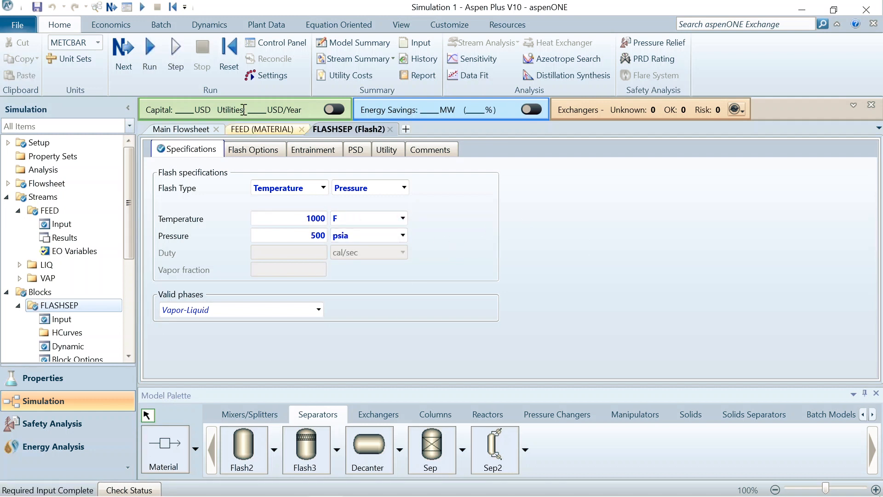
click(148, 54)
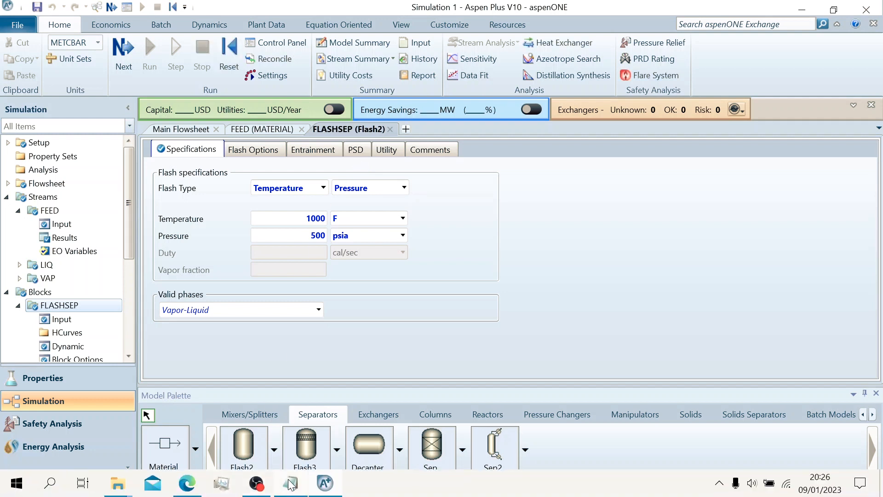
Look back at the problem statement in Notepad and return to Aspen Plus
click(290, 484)
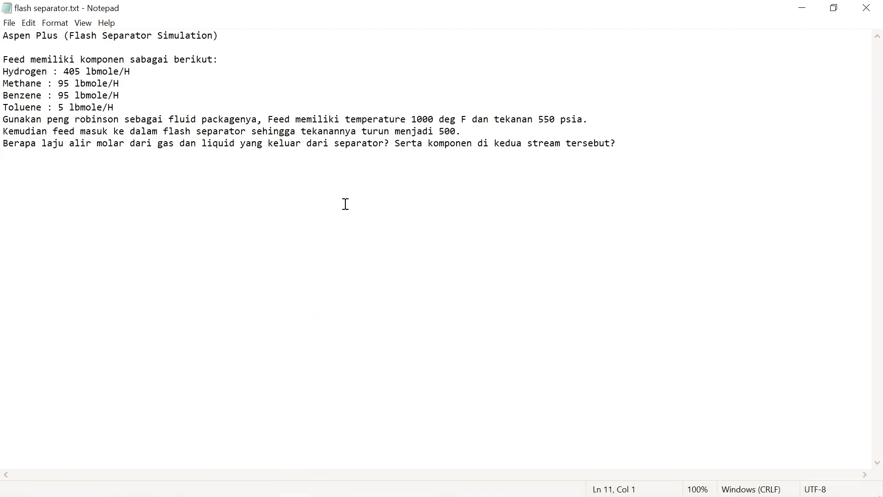
mouse_move(354, 496)
click(325, 488)
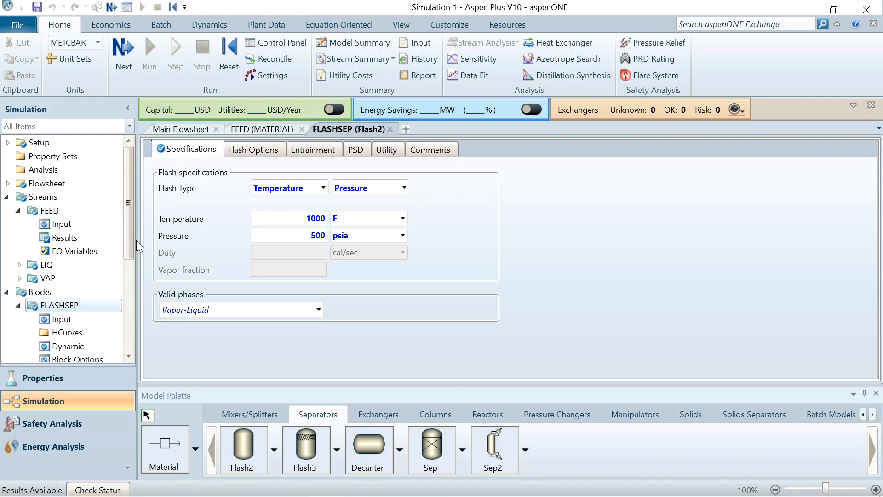
Open the stream results of the FLASHSEP block and review the FEED, LIQ and VAP properties down to the mole and mass flows
drag(133, 238, 128, 300)
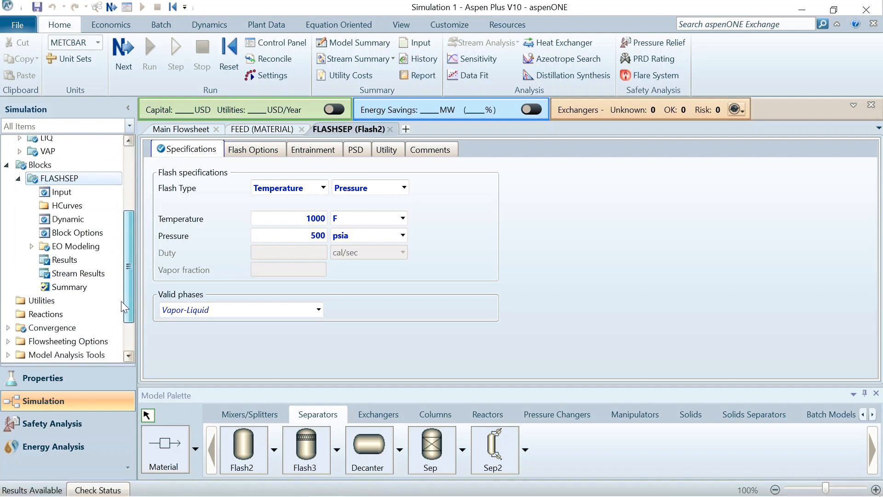
click(88, 276)
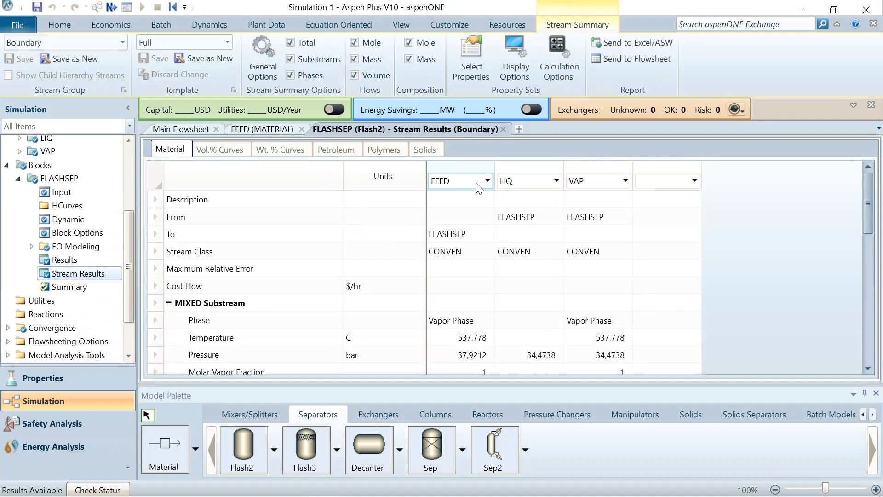
scroll(546, 260, down, 2)
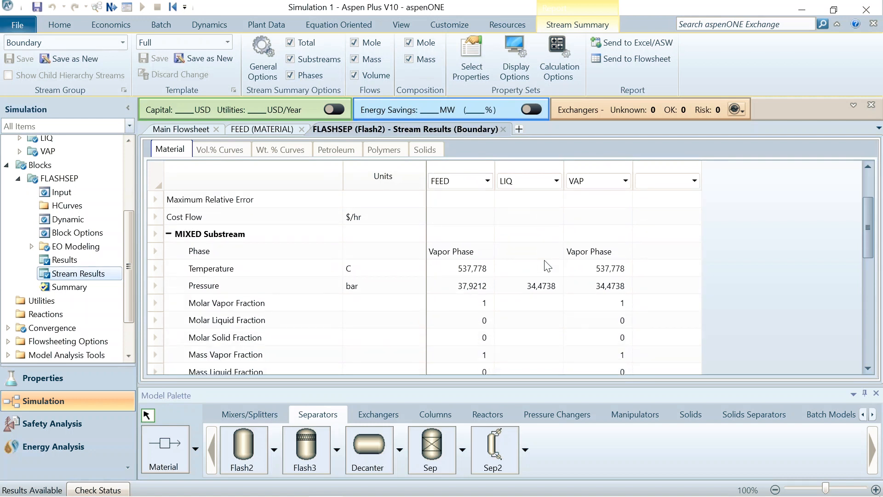
scroll(547, 266, down, 1)
scroll(546, 266, down, 3)
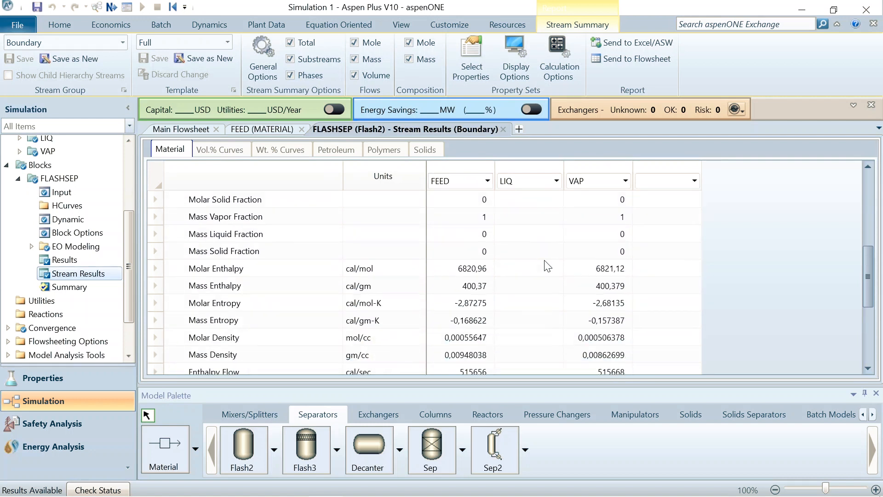
scroll(546, 266, down, 1)
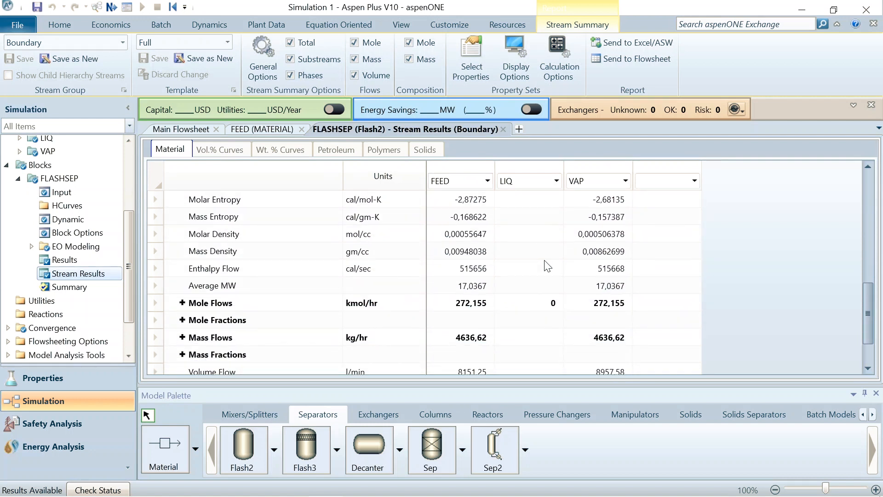
scroll(546, 266, down, 1)
scroll(547, 266, down, 1)
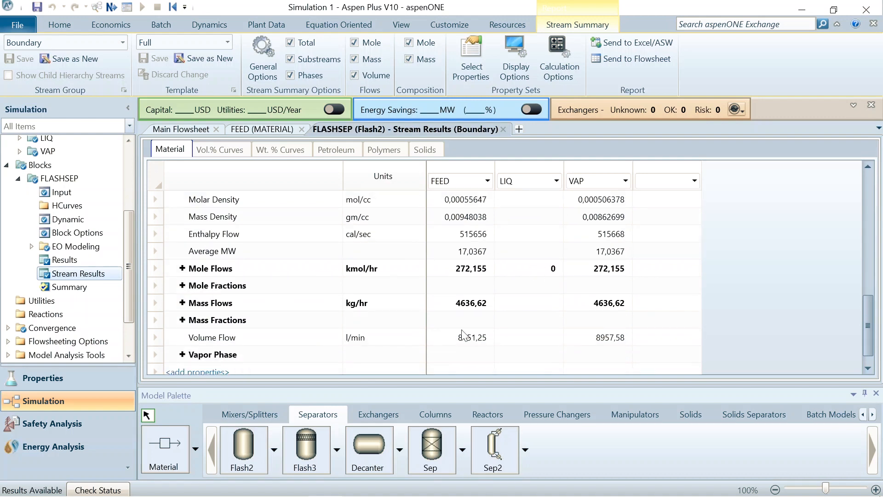
Reread the question on gas and liquid molar flows in Notepad, and expand the component mole flows in the Aspen Plus stream results
click(290, 483)
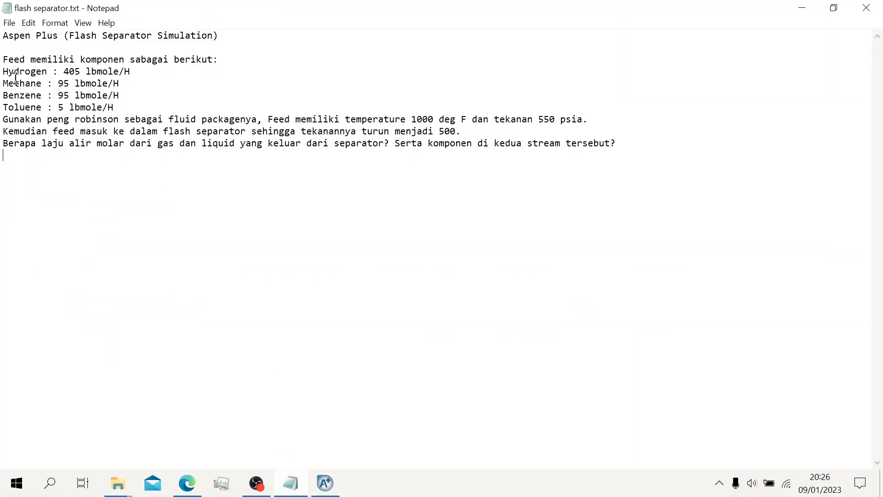
drag(2, 144, 154, 144)
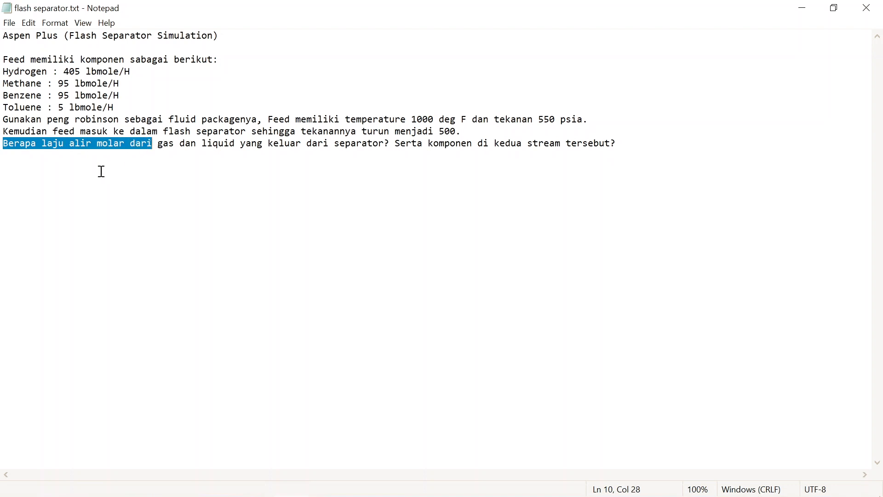
click(95, 175)
drag(42, 145, 623, 145)
click(378, 228)
click(561, 240)
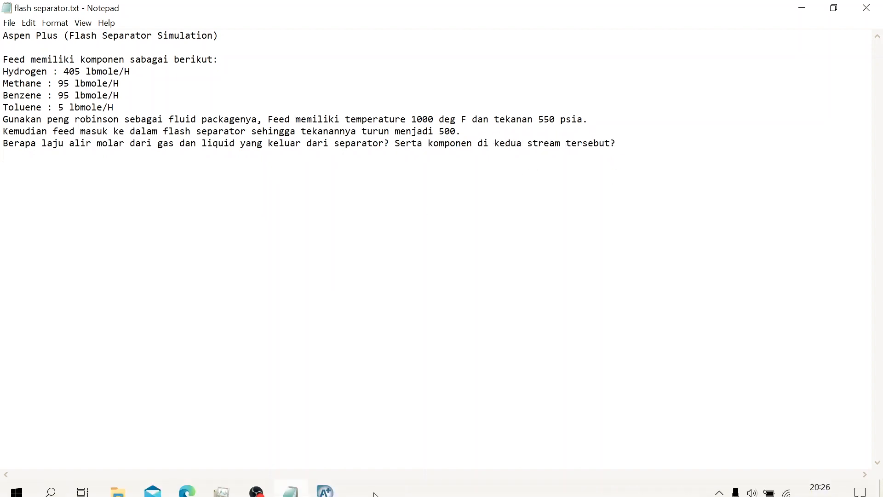
click(325, 491)
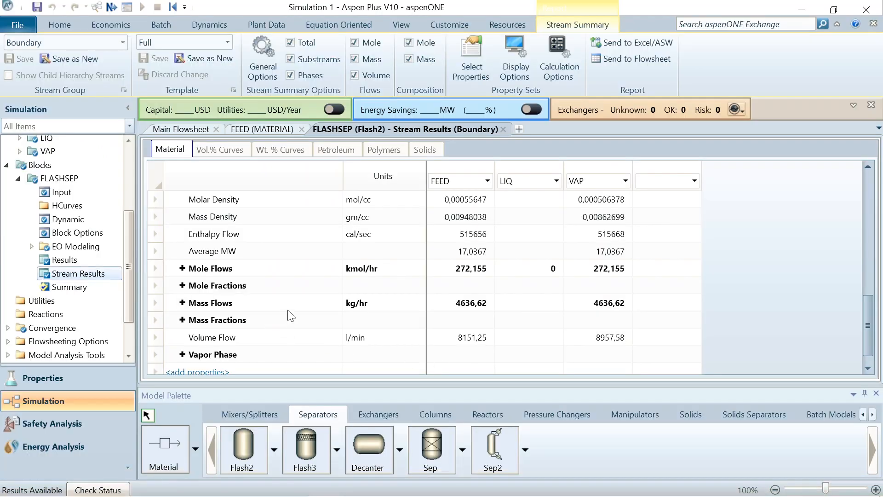
click(182, 269)
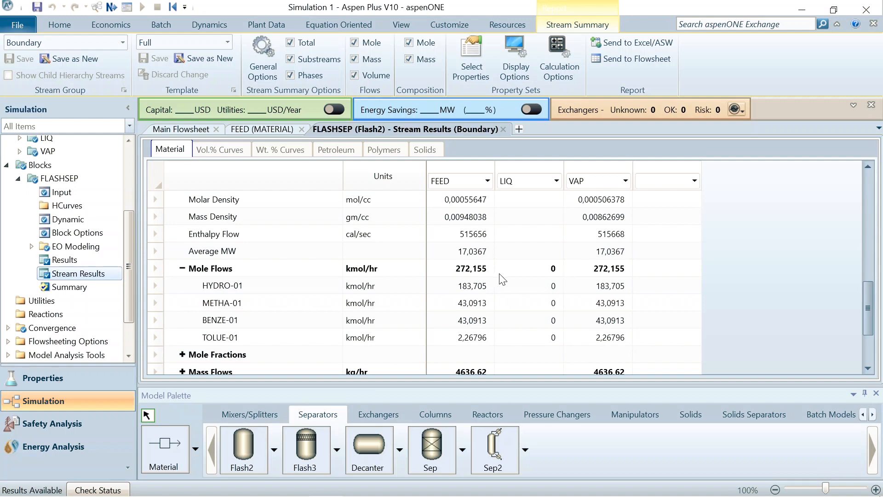
scroll(503, 279, down, 1)
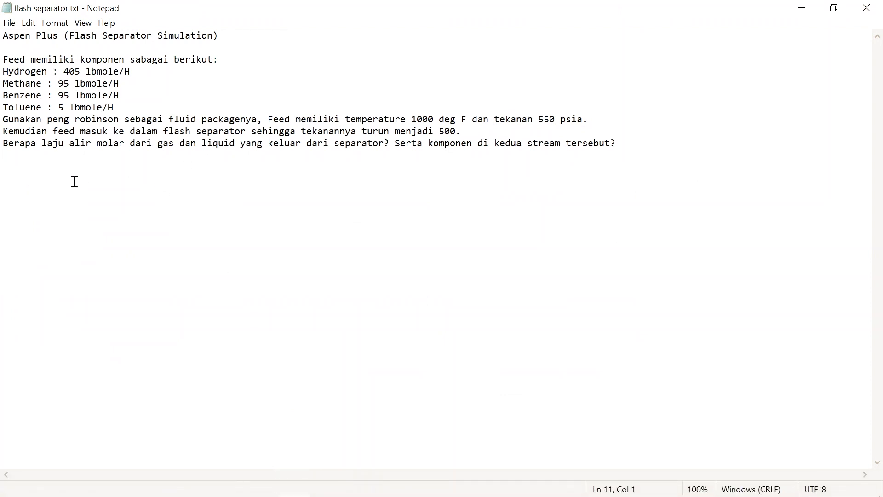
Below the question in flash separator.txt in Notepad, leave a blank line and write the note "---Laju alir molar dari liquid tidak ada"
key(Return)
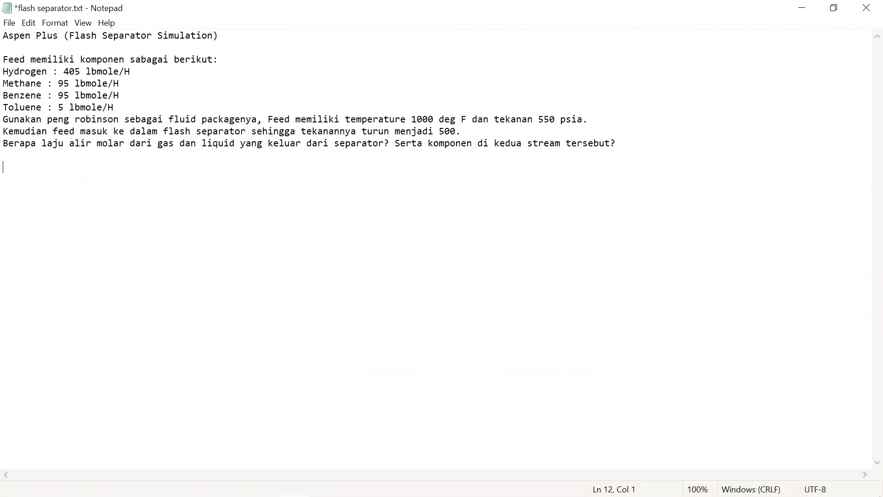
text(lAJ)
key(BackSpace)
key(BackSpace)
key(BackSpace)
text(Laju)
key(BackSpace)
key(BackSpace)
key(BackSpace)
text(---Laju)
key(BackSpace)
key(BackSpace)
text(dai)
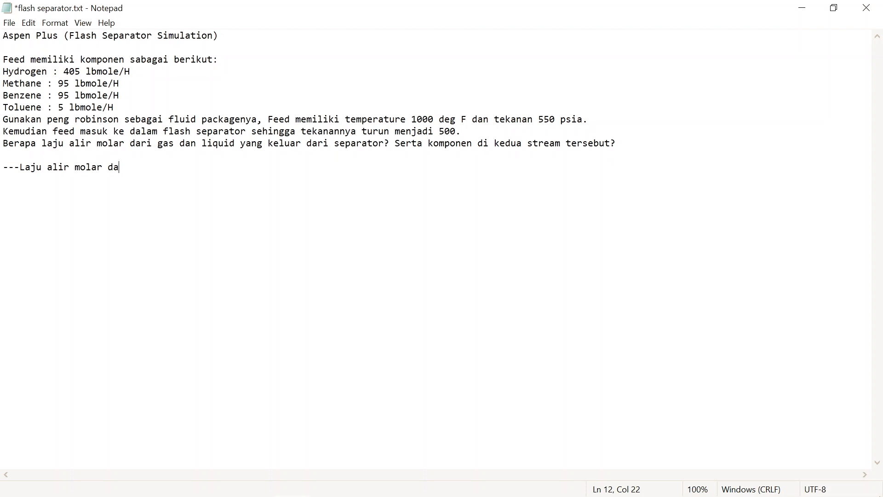
key(BackSpace)
key(BackSpace)
text(ri liquid tidak ada)
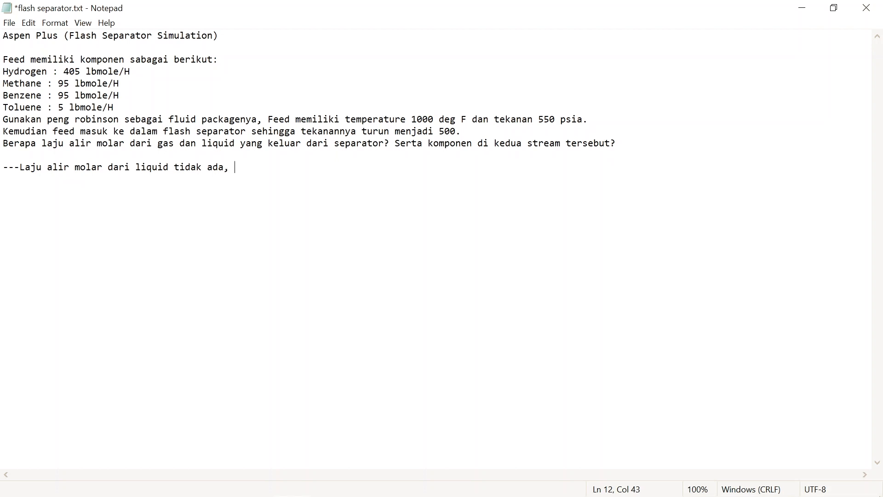
Continue the note with ", coba kita ubah spek dari flash separatornya dengan suhu 100 deg F dan pressure 500 psia." and save the file
text(, coba kita ubah )
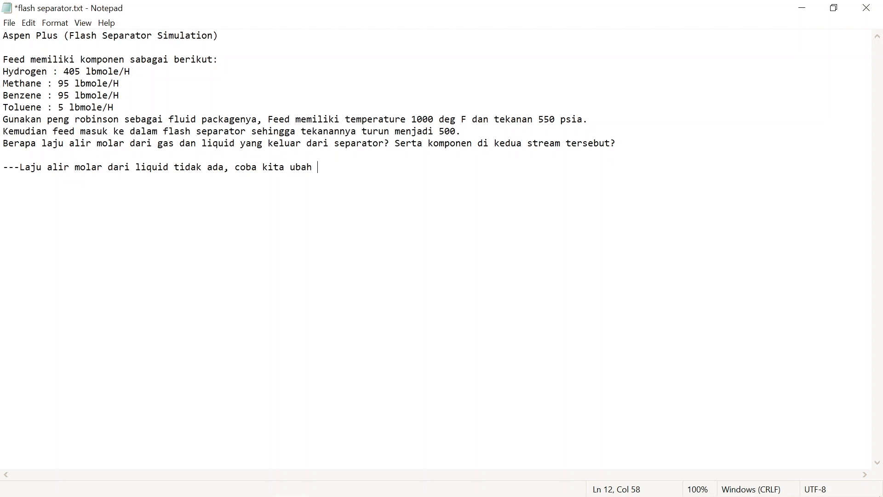
text(spek dari flash sep)
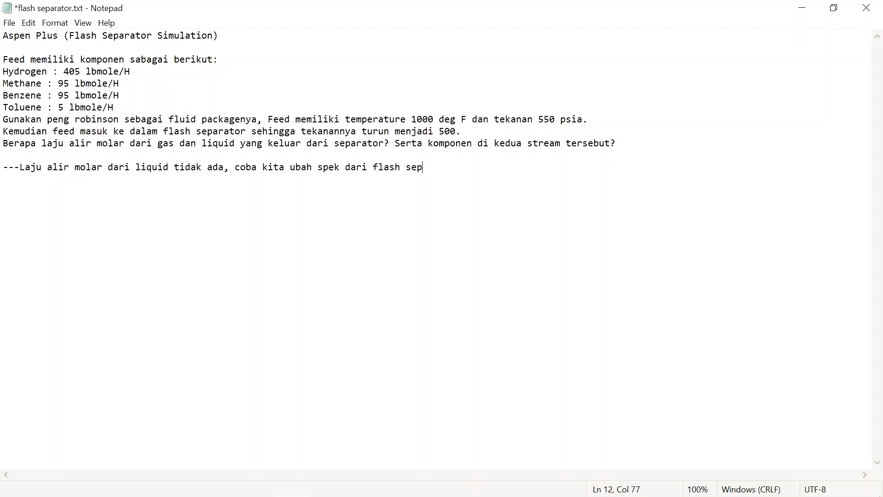
text(aratornya)
text(dem)
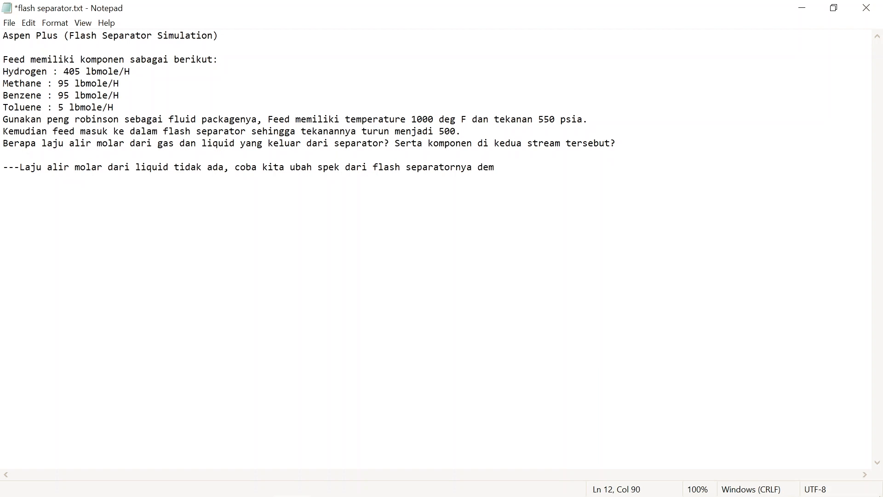
key(BackSpace)
text(ngan suhu 100 de)
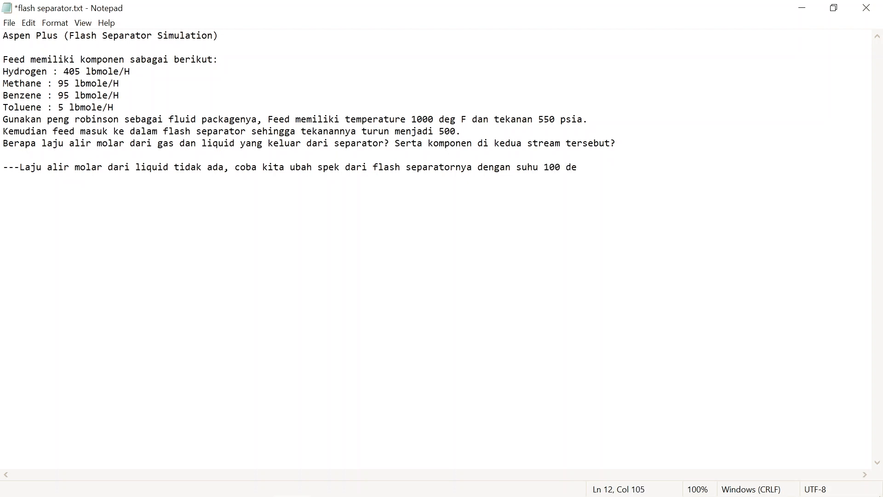
text(g F dan pressu)
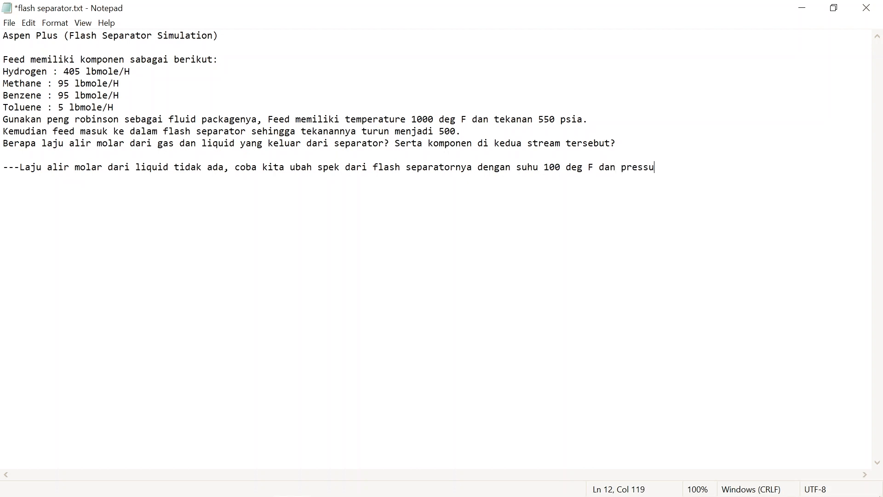
text(re 500 psia.)
key(ctrl+s)
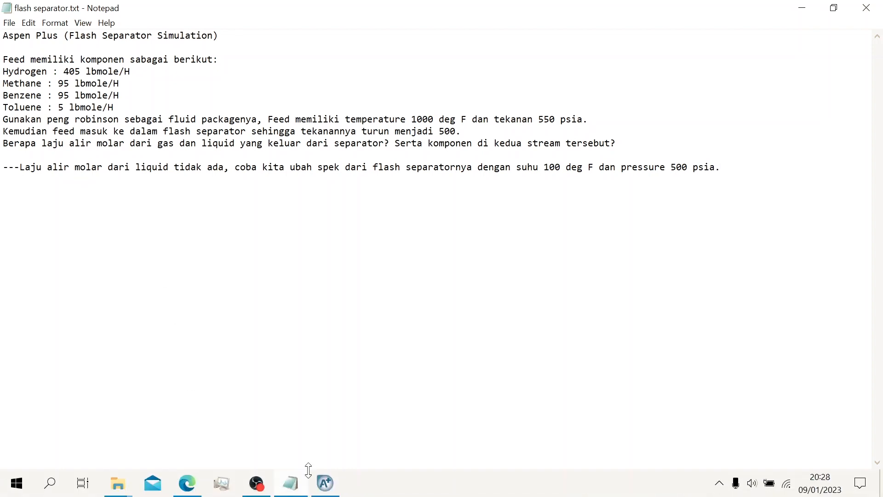
In Aspen Plus, set the FLASHSEP block's flash temperature to 100 F and run the simulation again
click(325, 483)
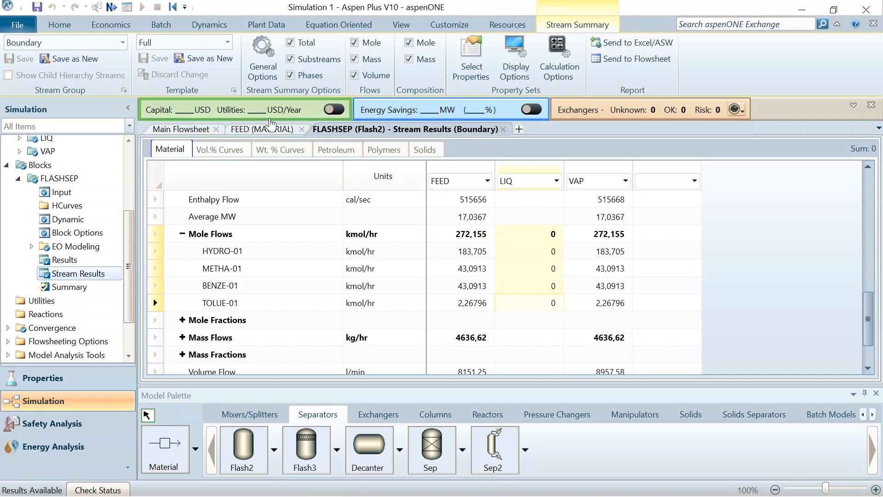
click(171, 129)
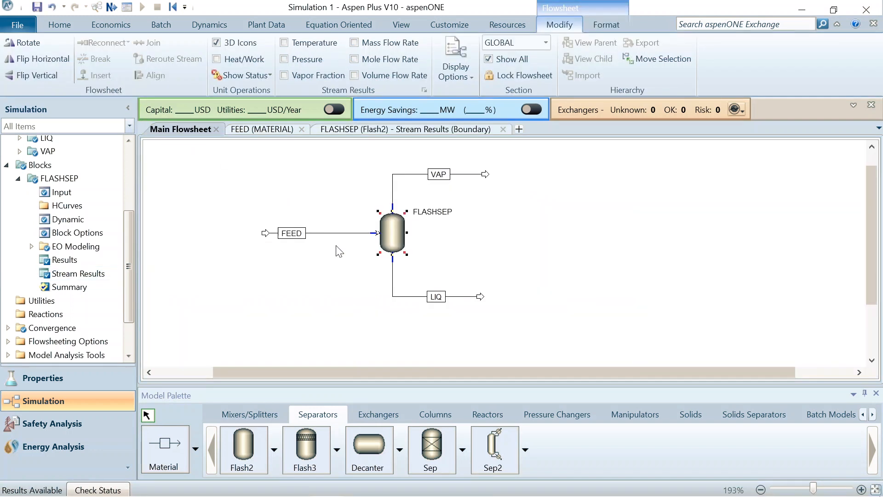
double_click(393, 234)
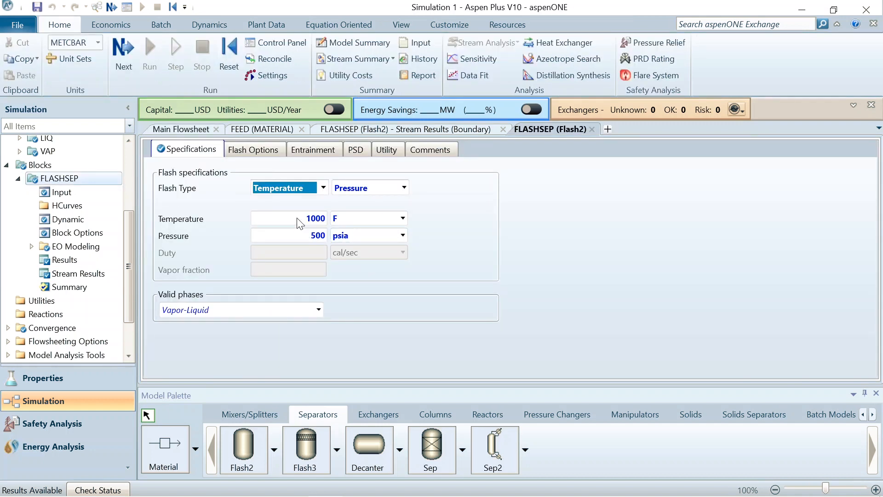
click(321, 220)
text(10)
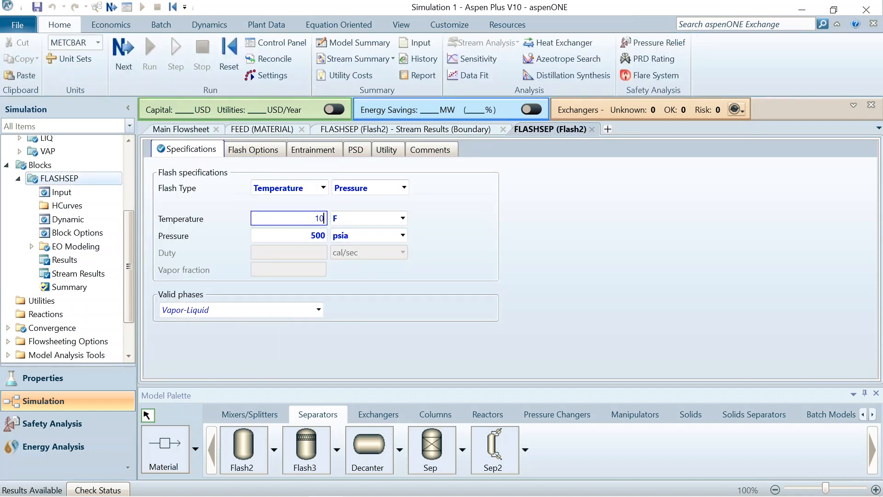
text(0)
key(Return)
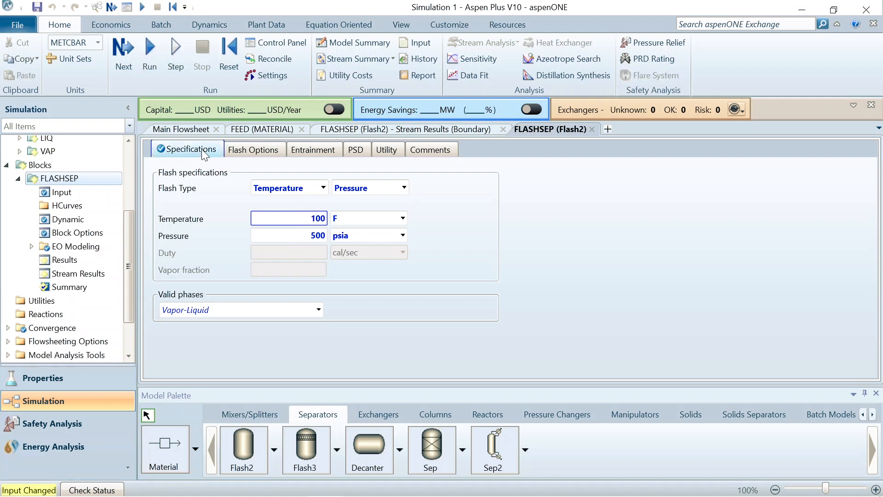
click(155, 64)
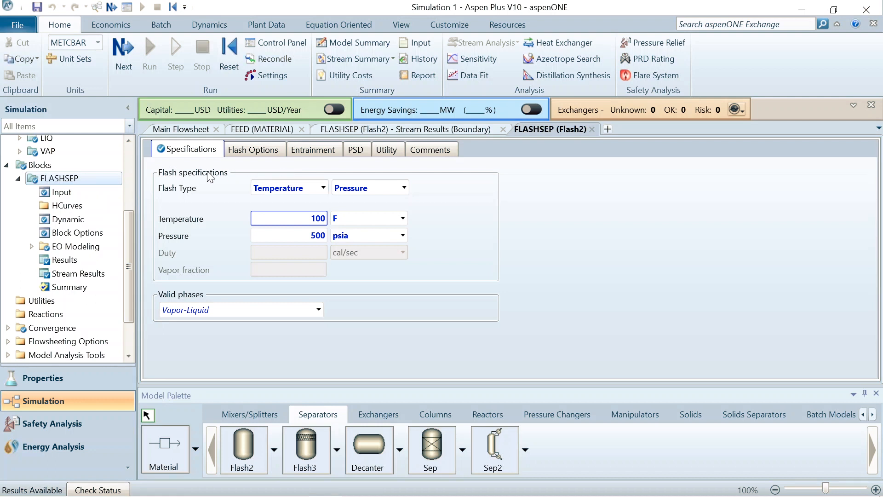
Review the component mole flows in the FLASHSEP stream results and expand the mole fractions of FEED, LIQ and VAP
click(436, 131)
click(557, 218)
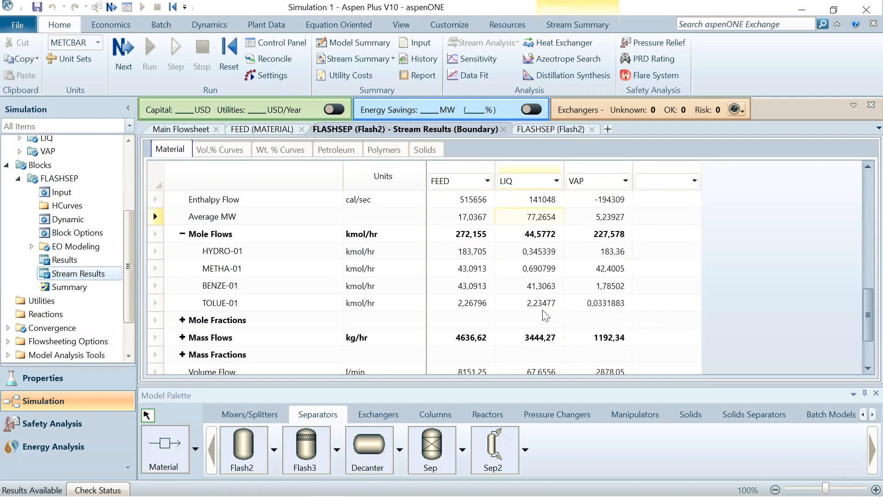
scroll(546, 316, down, 1)
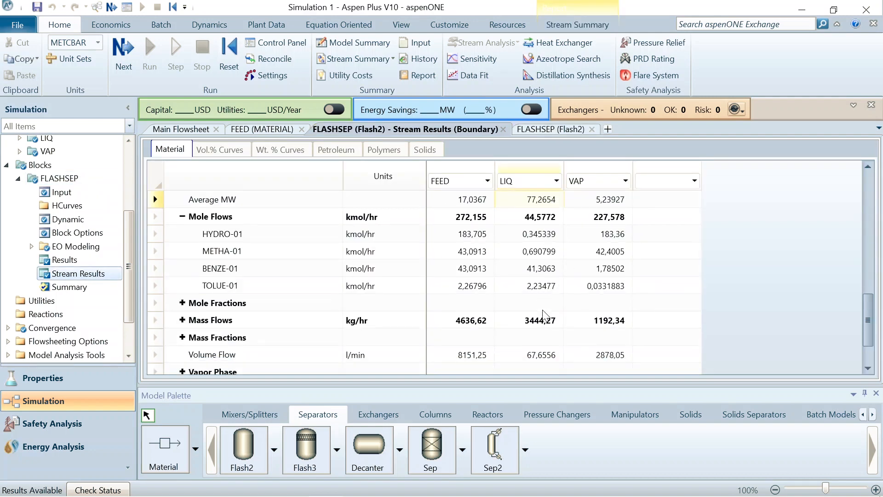
click(182, 302)
scroll(447, 285, down, 2)
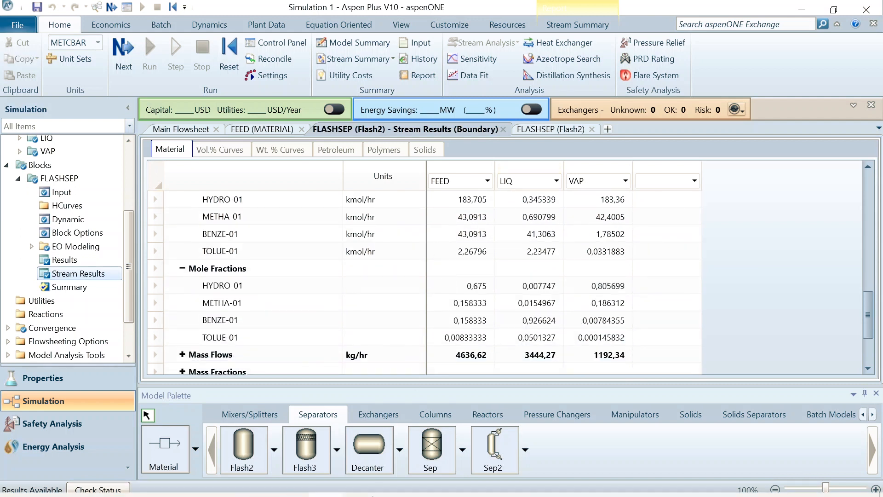
Return to Notepad and add the line "---Setelah diubah maka laju alir molar dari stream liquid muncul." below the first note
mouse_move(401, 484)
click(301, 484)
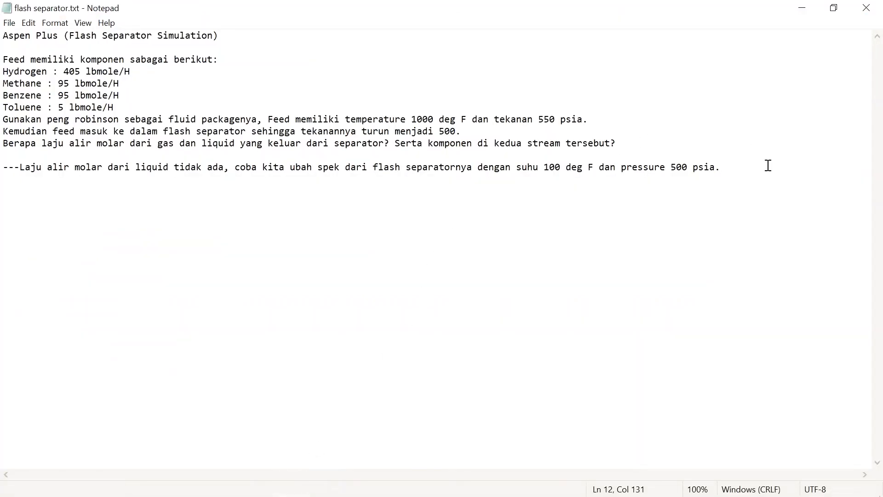
key(Return)
text(---)
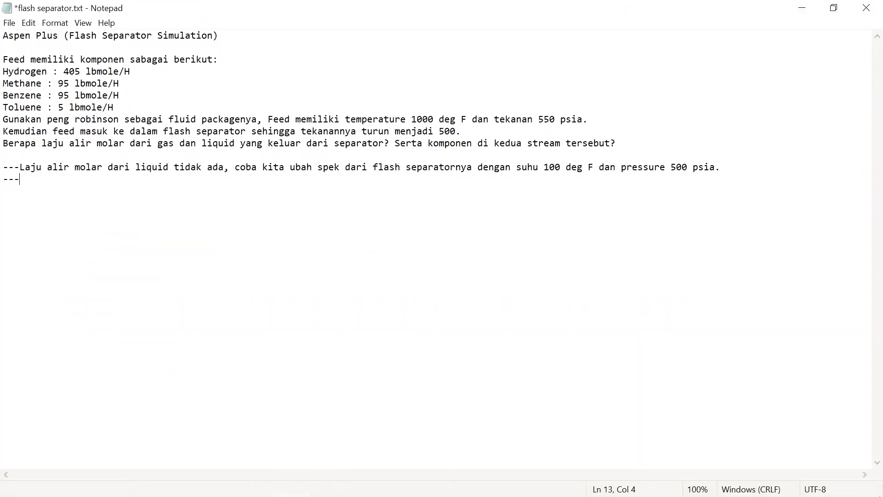
text(Setelah diubah maka laju)
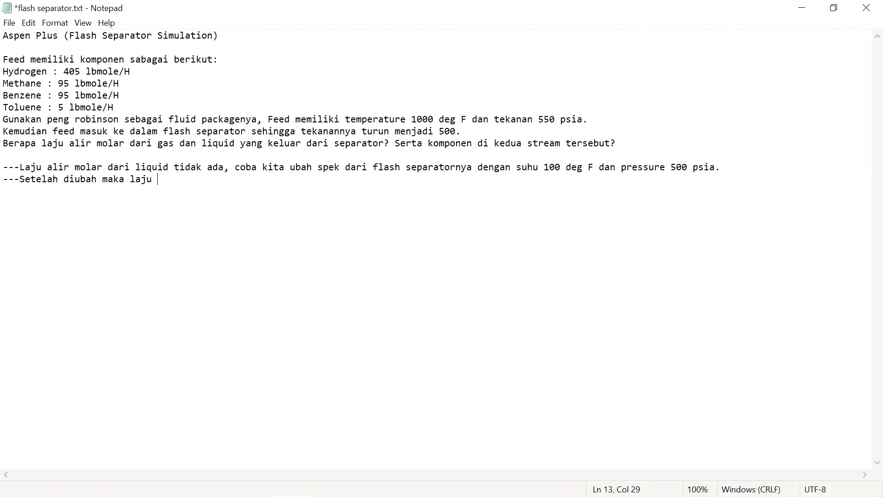
text( alir molar dari stre)
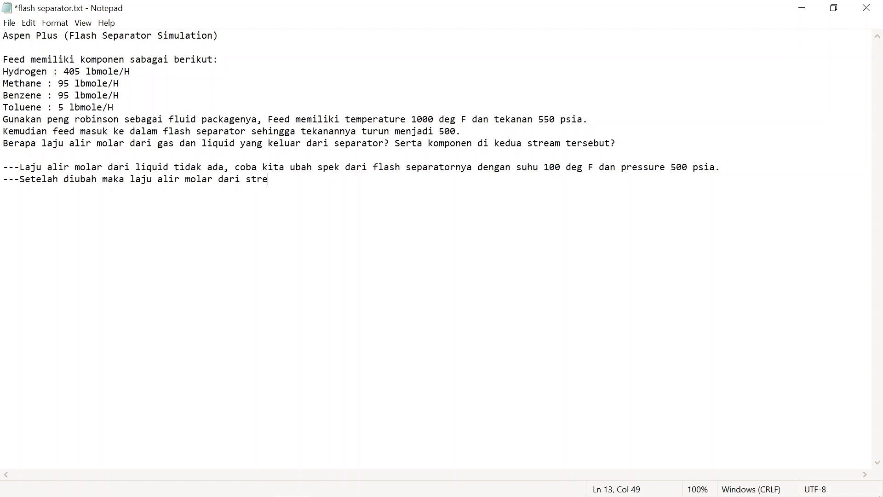
text(am liqi)
key(BackSpace)
text(uid muncul.)
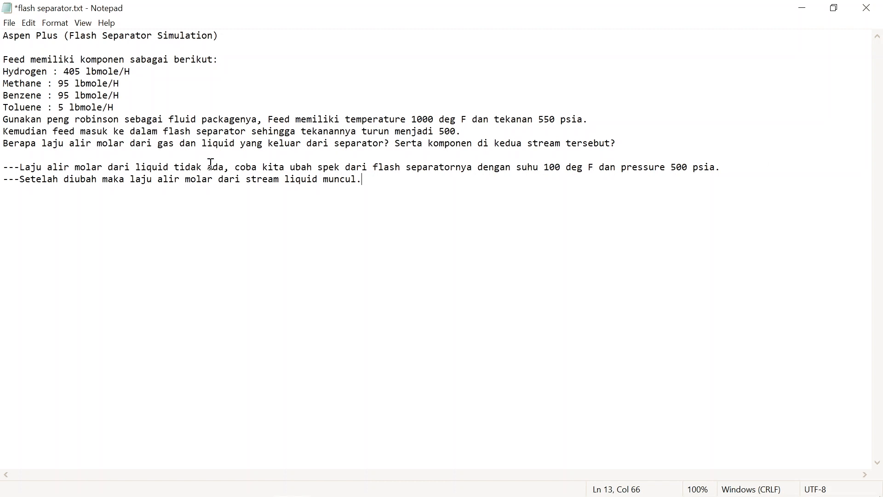
Insert the word "stream" before "liquid" in the first note line and save the file
click(141, 166)
text(stream)
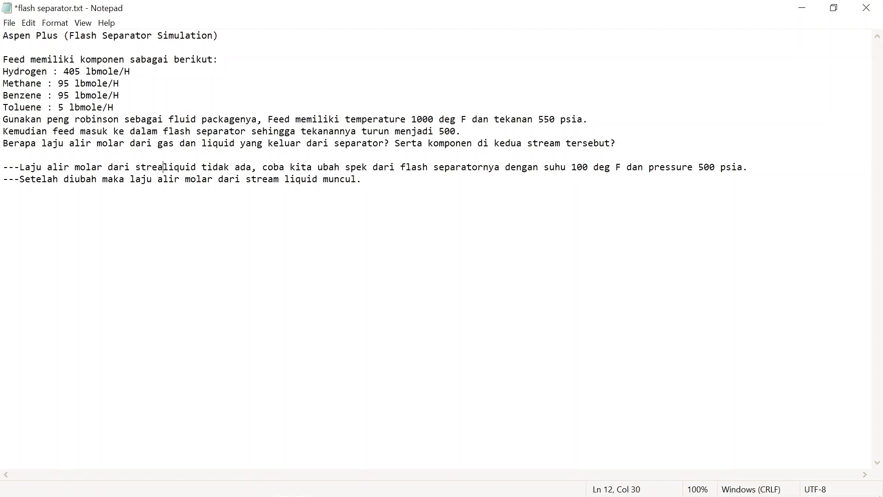
key(ctrl+s)
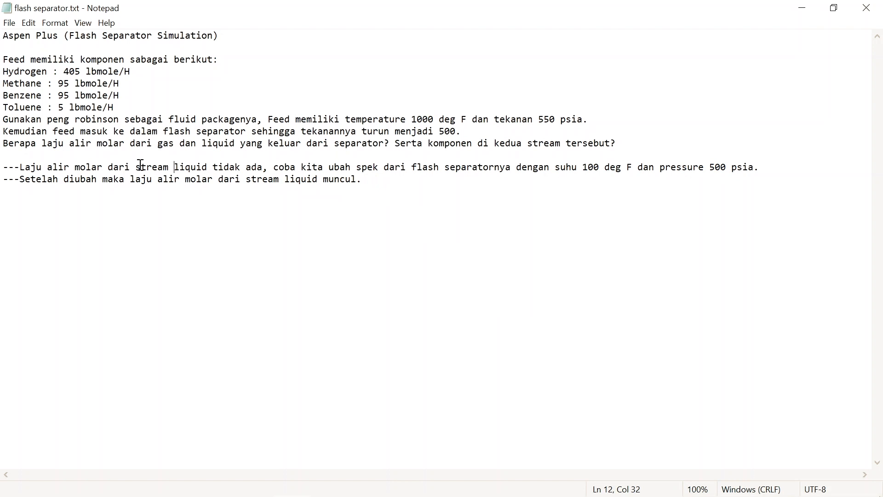
Start a new line below the notes with the label "---Laju alir molar vap ="
click(421, 181)
key(Return)
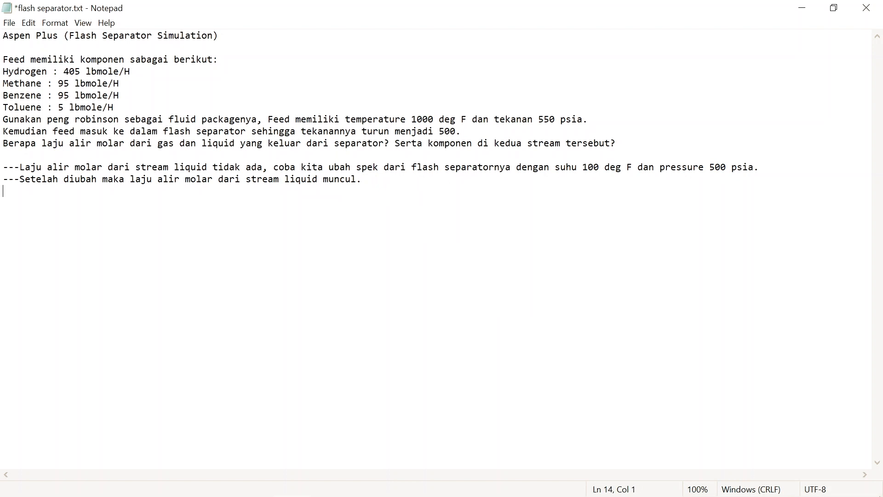
text(---Laju alir molar)
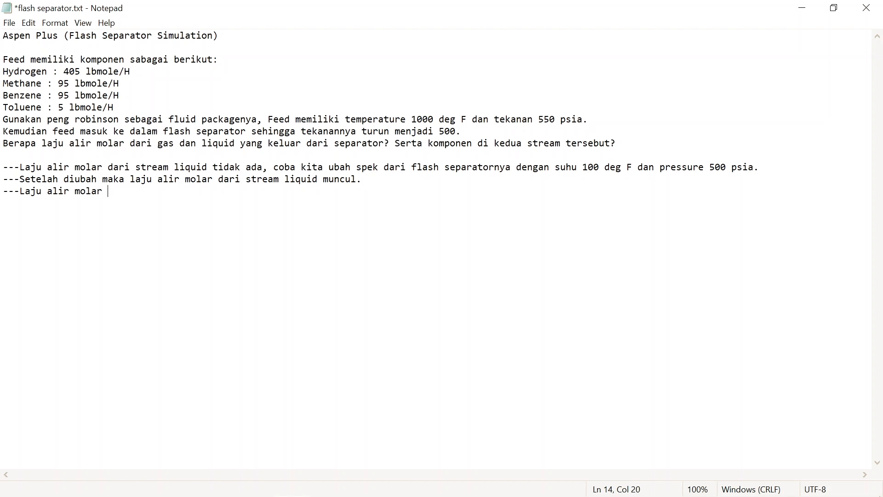
text( vap =)
Copy the total mole flow of the VAP stream from the Aspen Plus stream results and paste it after the vap label in Notepad
click(325, 489)
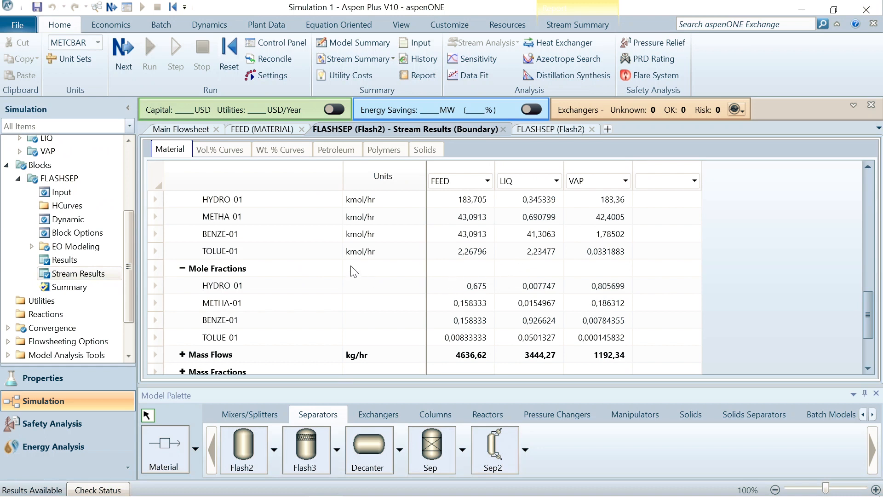
scroll(392, 262, up, 1)
scroll(392, 261, up, 1)
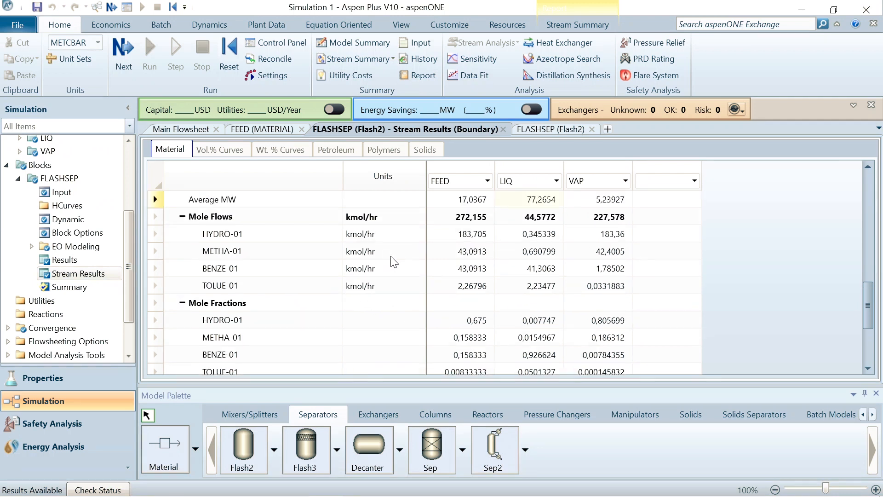
click(599, 220)
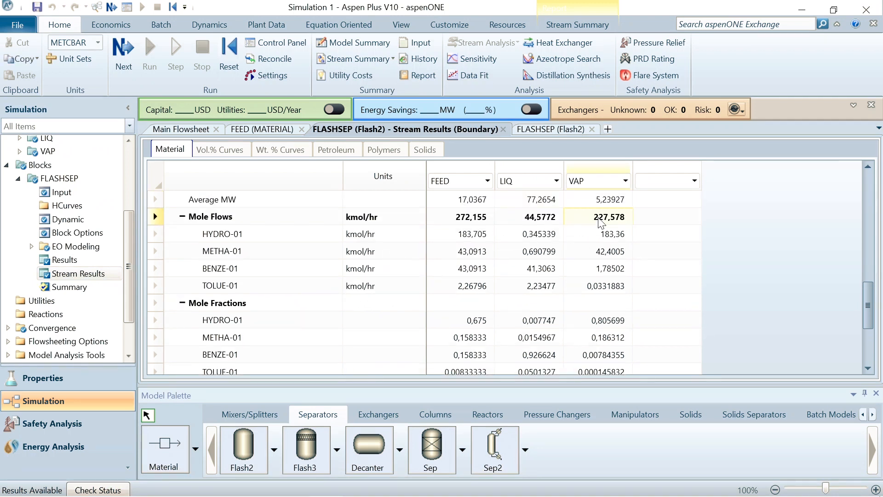
drag(614, 217, 637, 217)
right_click(612, 220)
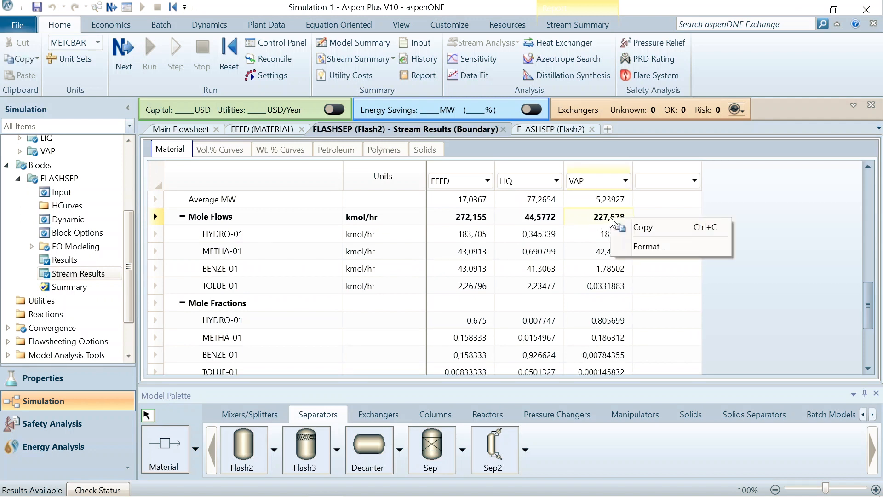
click(644, 227)
mouse_move(357, 486)
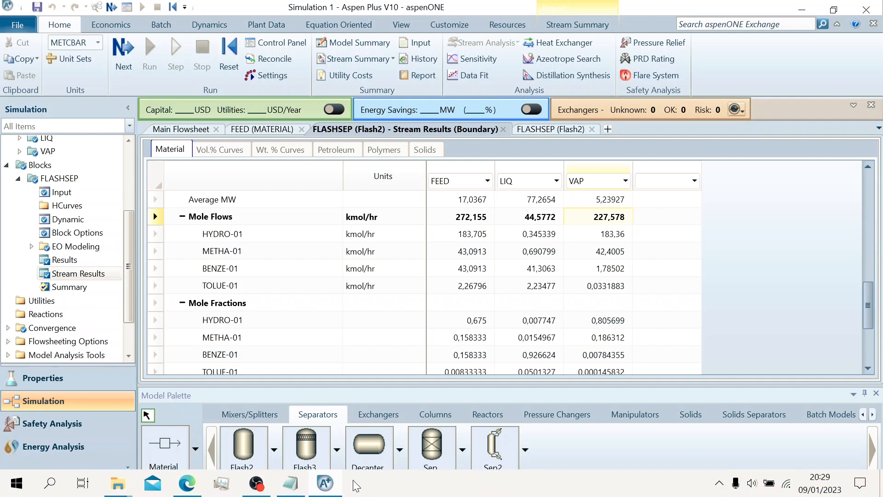
click(290, 483)
key(ctrl+v)
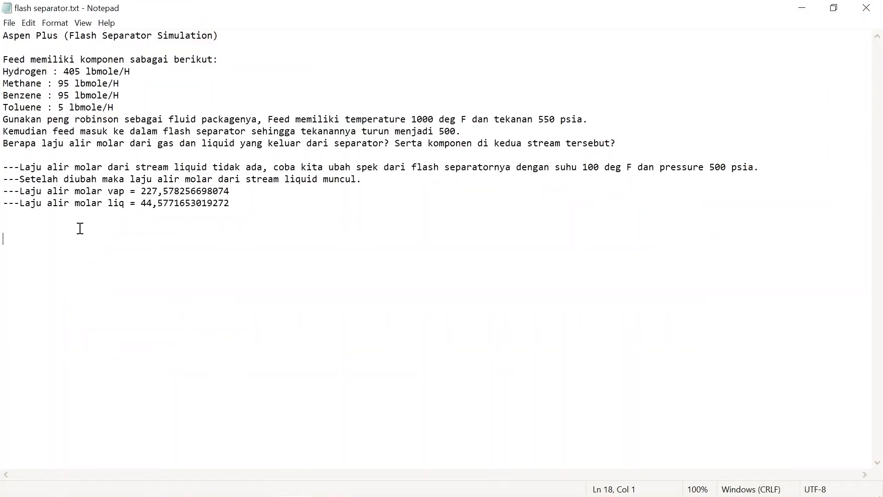
Add the heading "Komponen Stream Vap:" and paste below it the four LIQ mole fractions copied from the Aspen Plus stream results
text(Komponen )
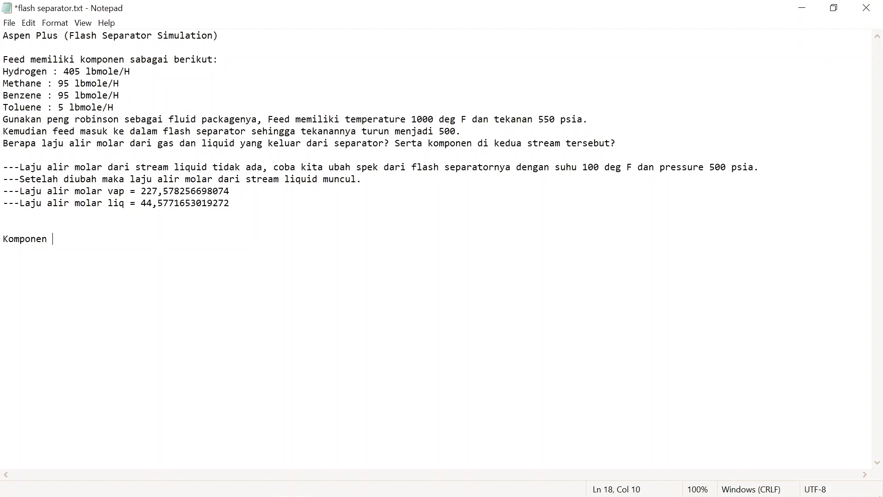
text(Stream Vap:)
mouse_move(65, 487)
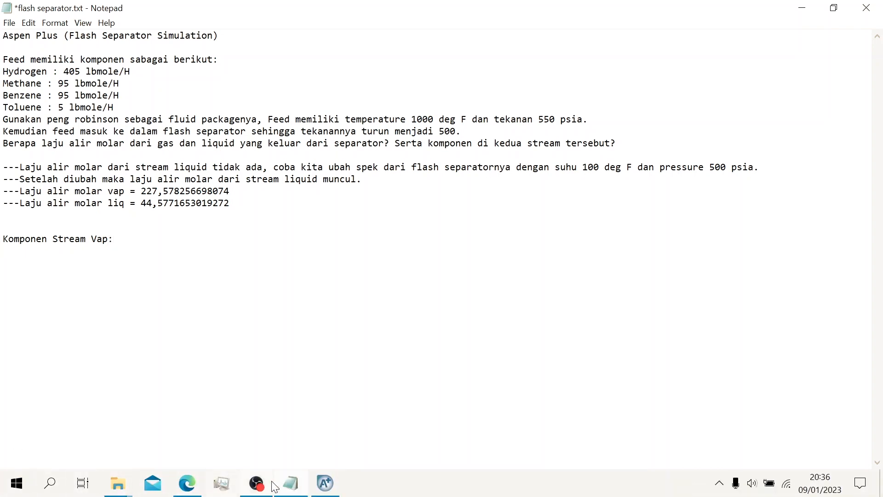
click(317, 486)
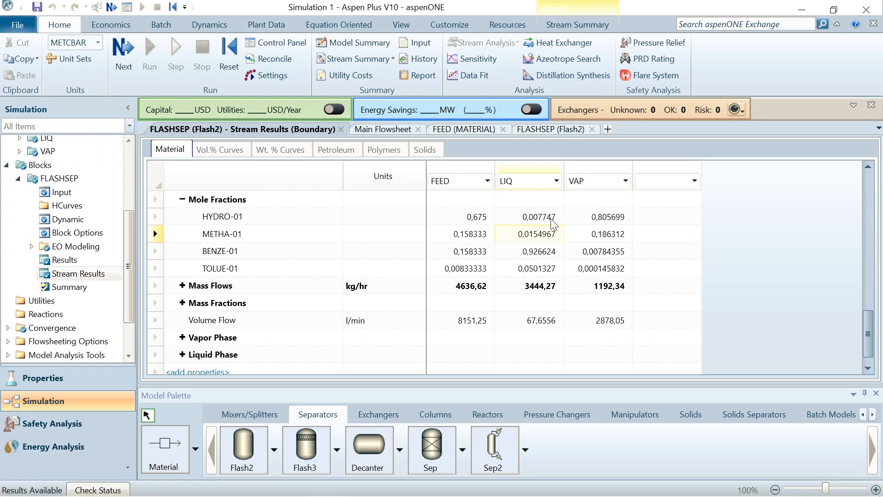
drag(534, 255, 535, 268)
right_click(532, 254)
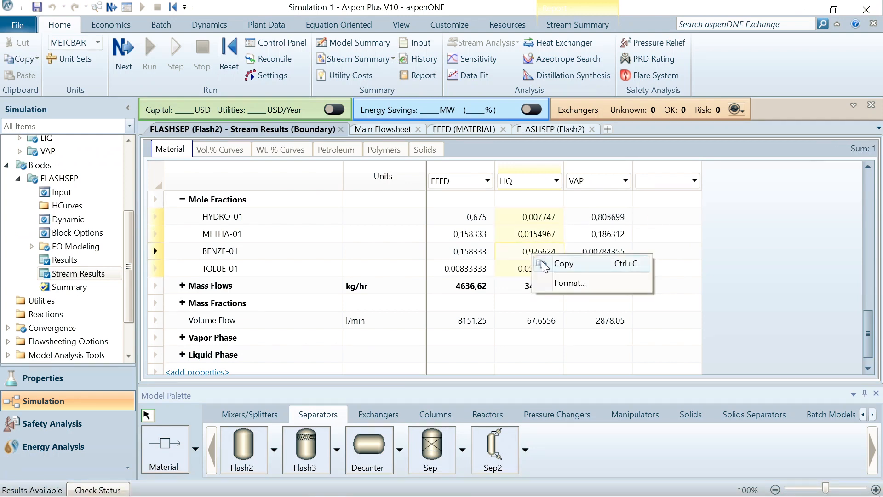
click(566, 267)
mouse_move(276, 493)
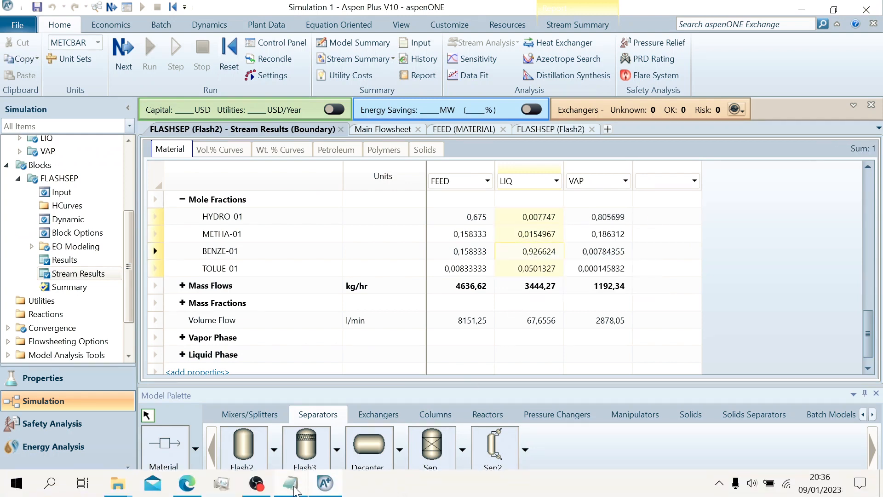
click(290, 484)
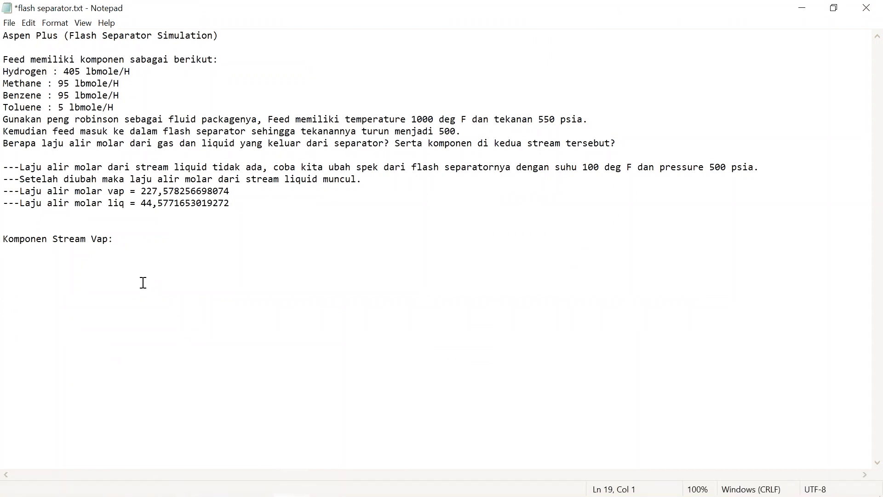
key(ctrl+v)
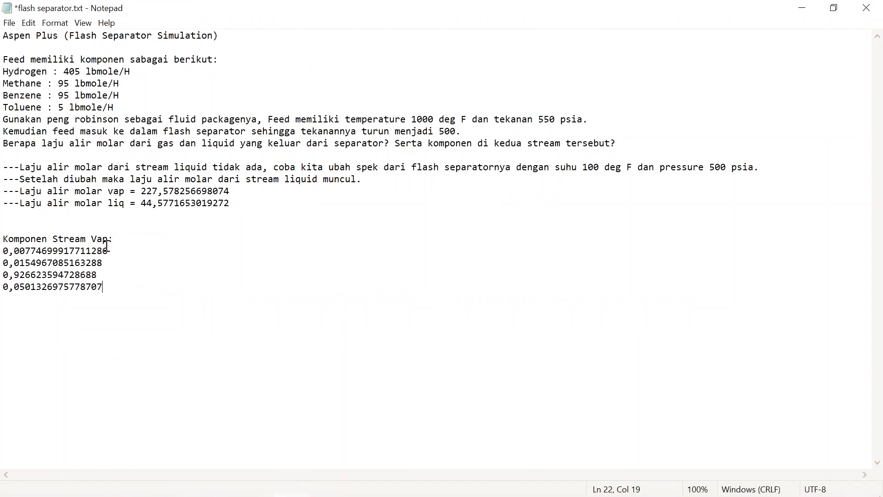
Change the heading to "Komponen Stream Liq:", then duplicate the heading and its values below with the copy titled "Komponen Stream Vap:"
drag(108, 240, 91, 236)
text(Liq)
drag(120, 295, 2, 229)
click(124, 289)
key(Return)
key(ctrl+v)
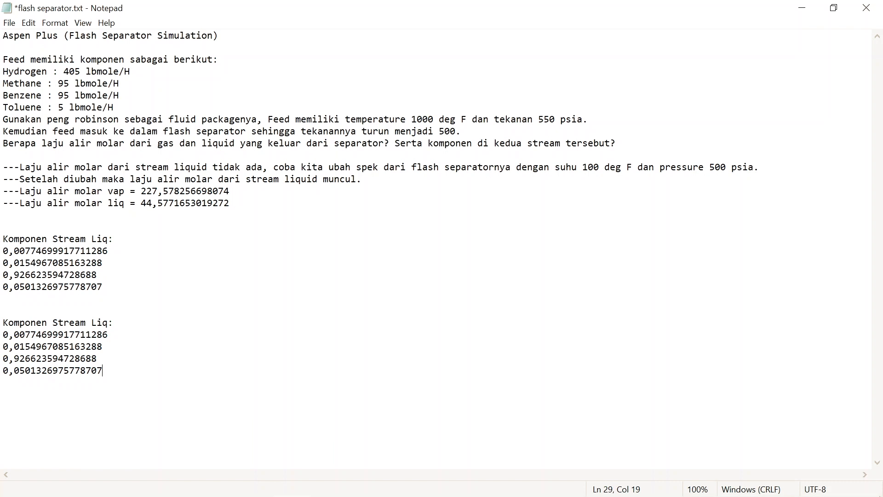
drag(108, 322, 92, 322)
text(Vap)
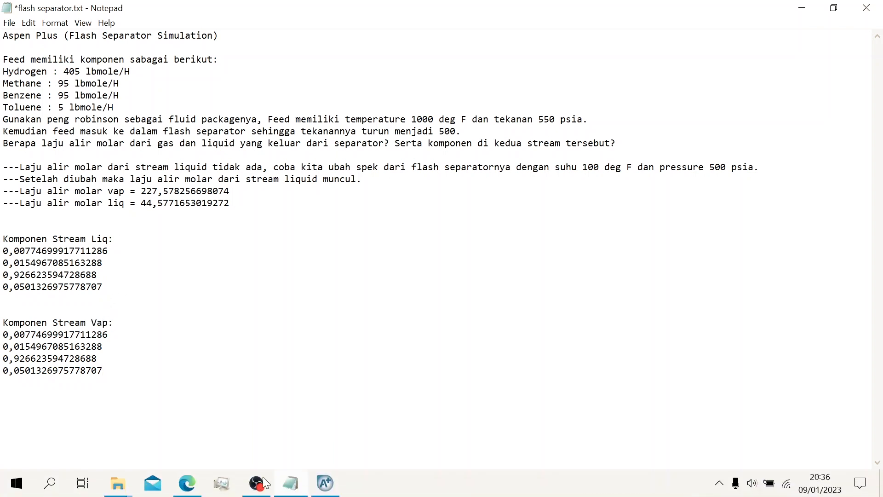
Copy the four VAP mole fractions from the Aspen Plus stream results and replace the values under "Komponen Stream Vap:" in Notepad
click(266, 483)
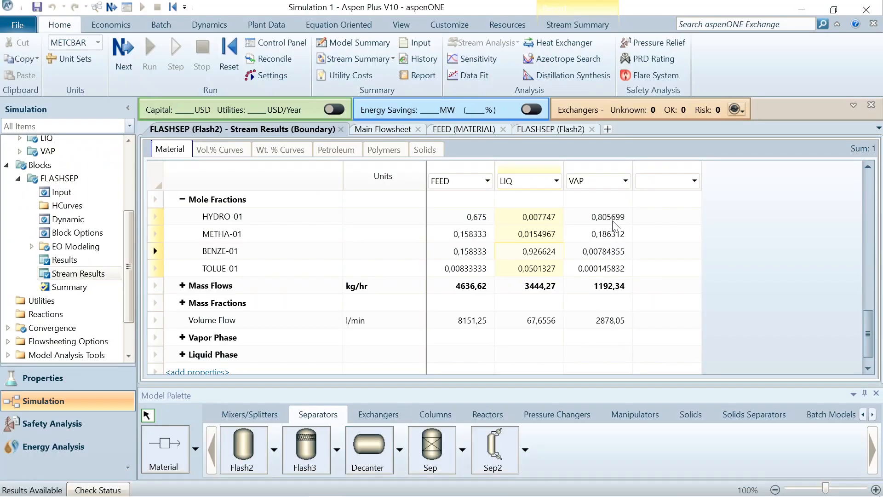
click(608, 267)
right_click(620, 269)
click(644, 276)
mouse_move(352, 487)
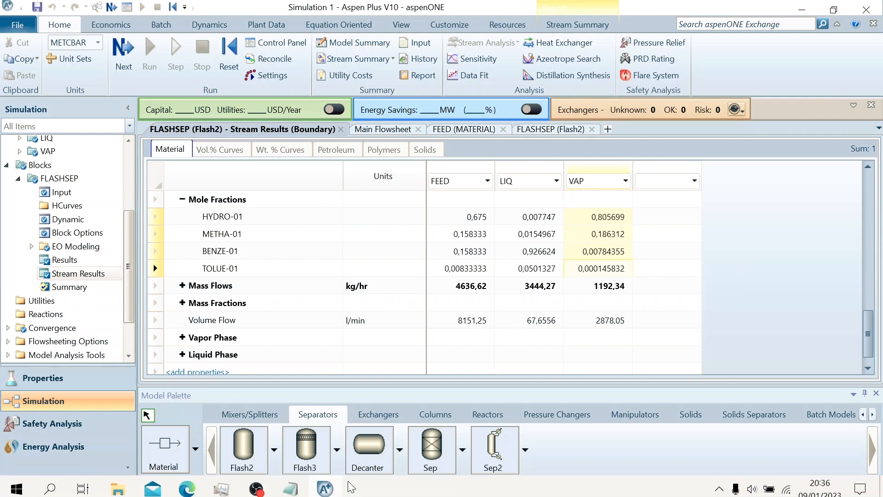
click(290, 488)
drag(110, 371, 1, 336)
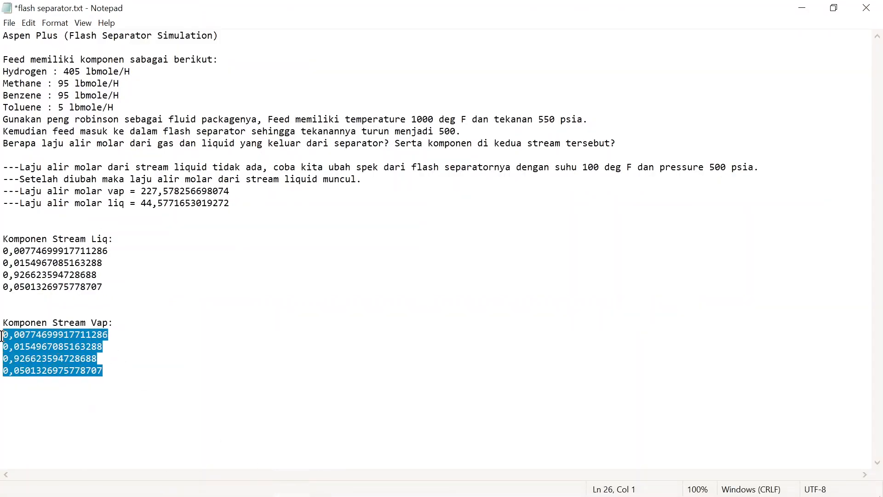
Prefix the first two values under "Komponen Stream Liq:" with the labels "H2 =" and "CH4 ="
click(3, 250)
text(H2 =)
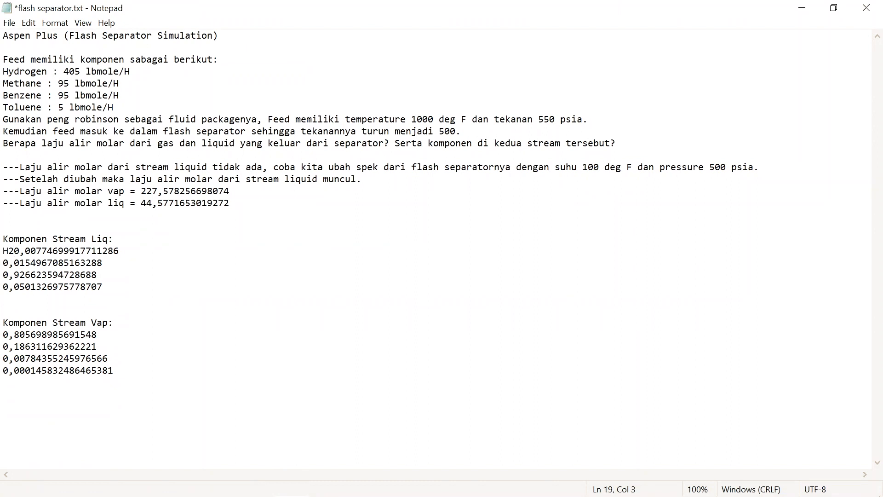
key(Down)
key(Left)
key(Left)
key(Left)
key(Left)
key(Left)
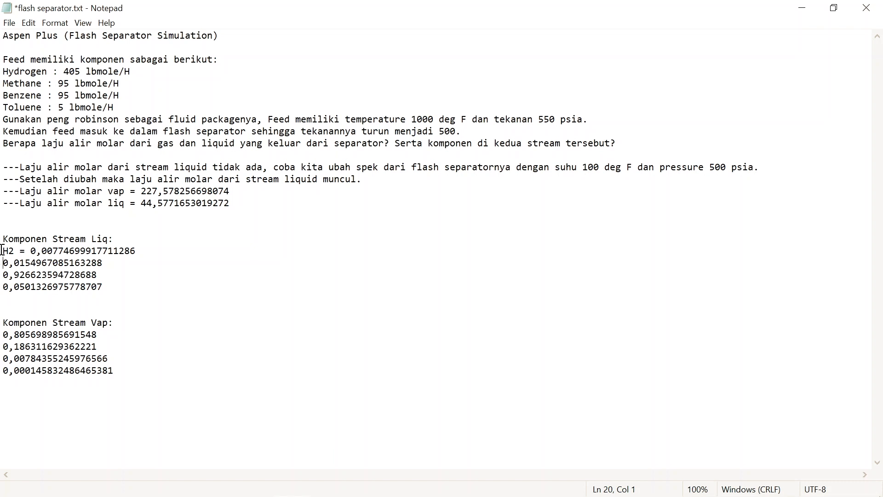
text(CH)
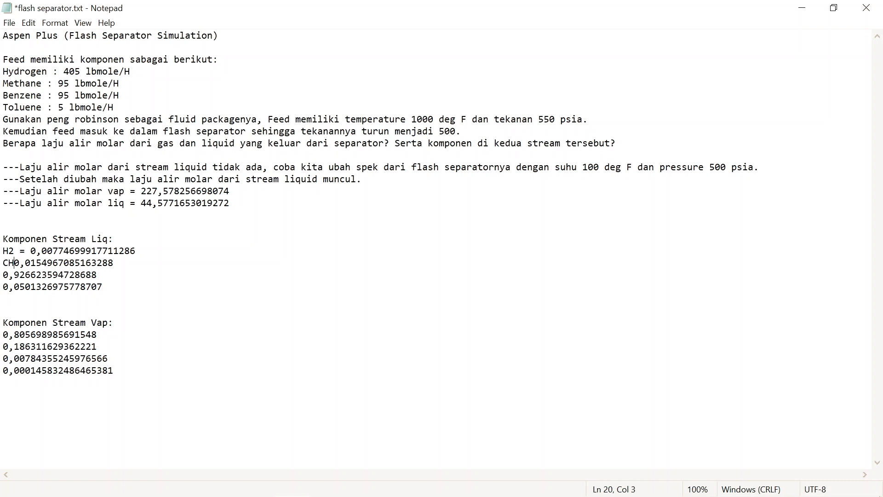
text(4 =)
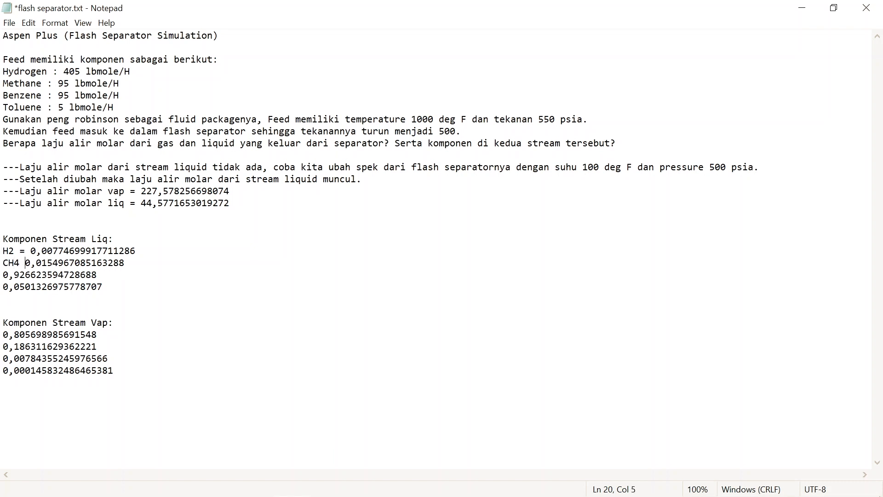
Prefix the third value under "Komponen Stream Liq:" with the label "C6H6 ="
key(Down)
key(Left)
key(Left)
key(Left)
key(Left)
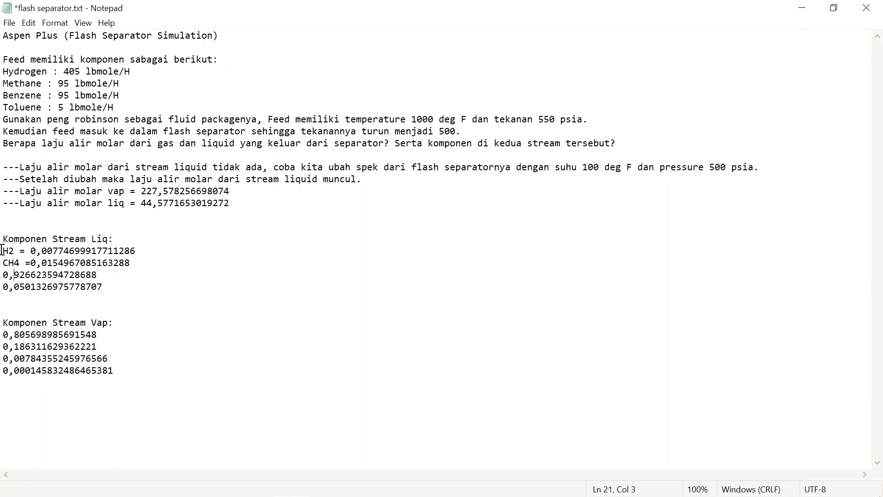
text(C)
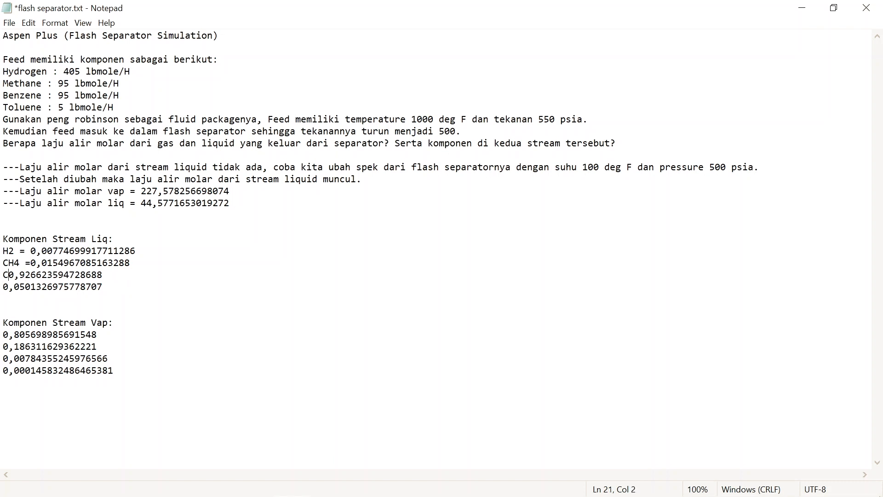
text(6H)
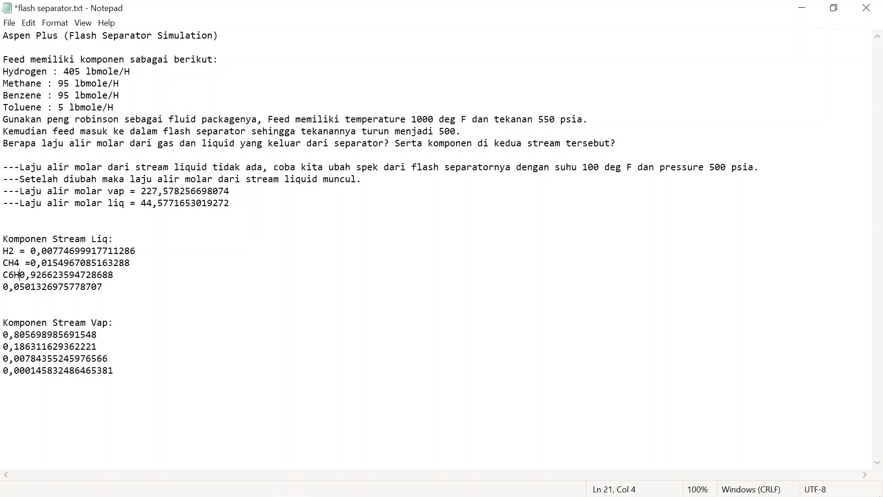
text(6 =)
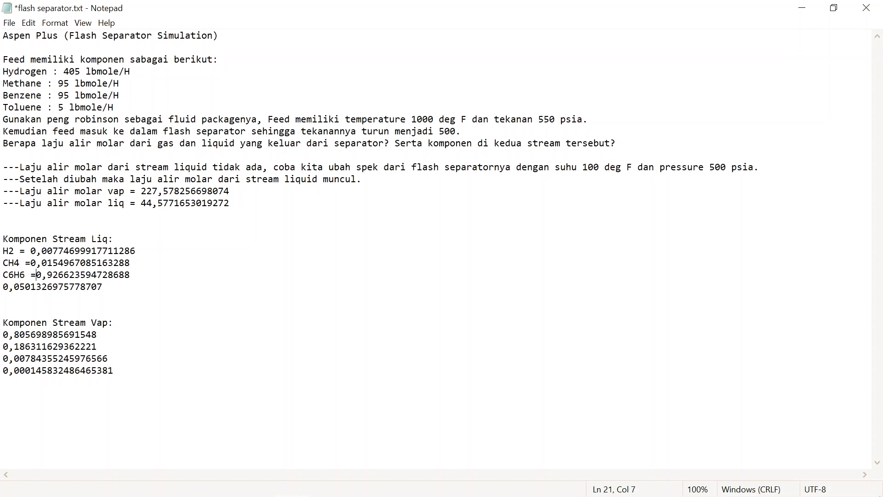
Prefix the fourth value under "Komponen Stream Liq:" with the label "TOluene ="
key(Down)
key(Left)
key(Left)
key(Left)
key(Left)
key(Left)
key(Left)
key(Left)
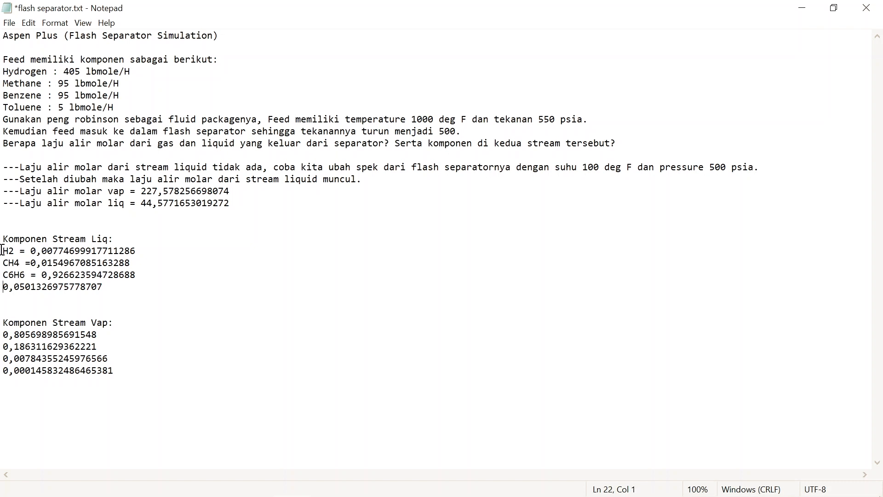
text(TOluene)
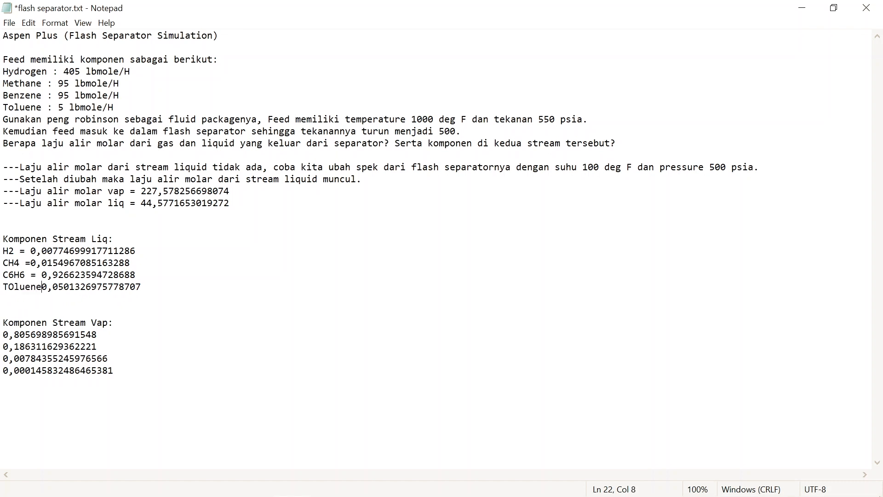
text( =)
key(BackSpace)
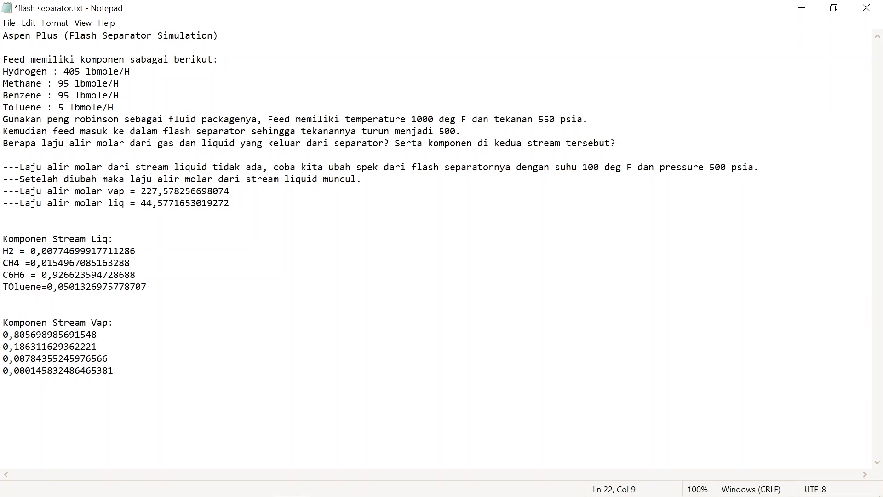
text(=)
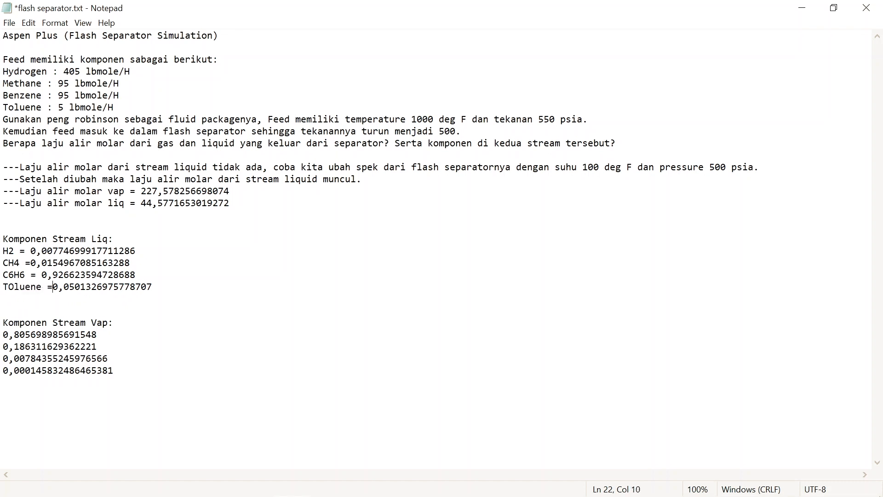
key(BackSpace)
key(BackSpace)
text(=)
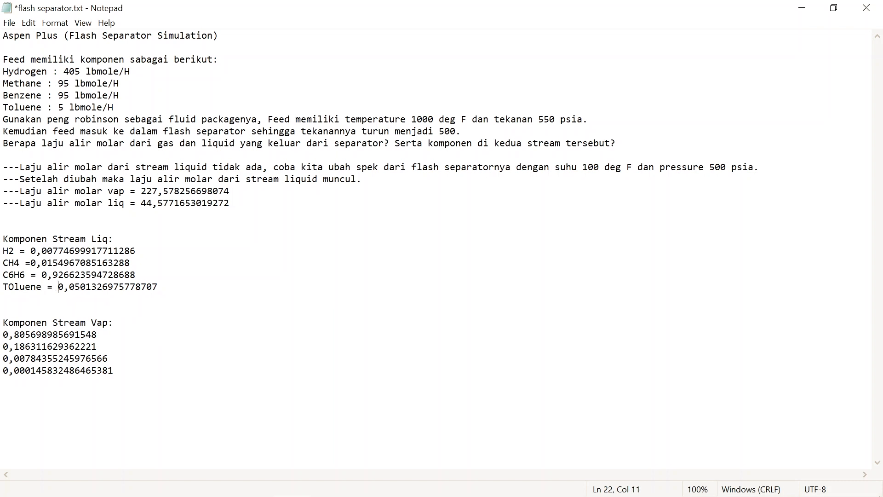
Correct the capitalization of the liquid stream's last label to "Toluene"
key(Left)
key(Left)
key(Left)
key(Left)
key(Left)
key(Left)
key(Left)
key(Left)
key(BackSpace)
text(o)
Prefix the first two values under "Komponen Stream Vap:" with the labels "H2 =" and "CH4 ="
key(Down)
key(Down)
key(Down)
key(Down)
text(H2 =)
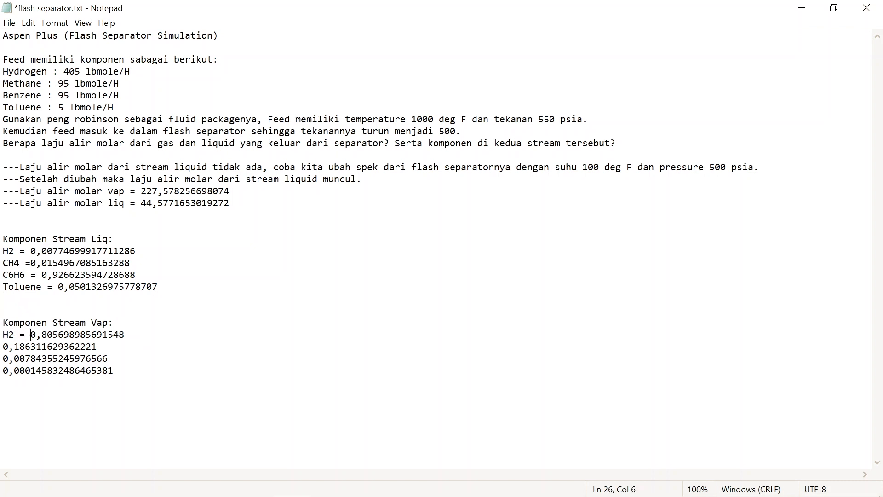
key(Down)
key(Left)
key(Left)
key(Left)
key(Left)
text(CH)
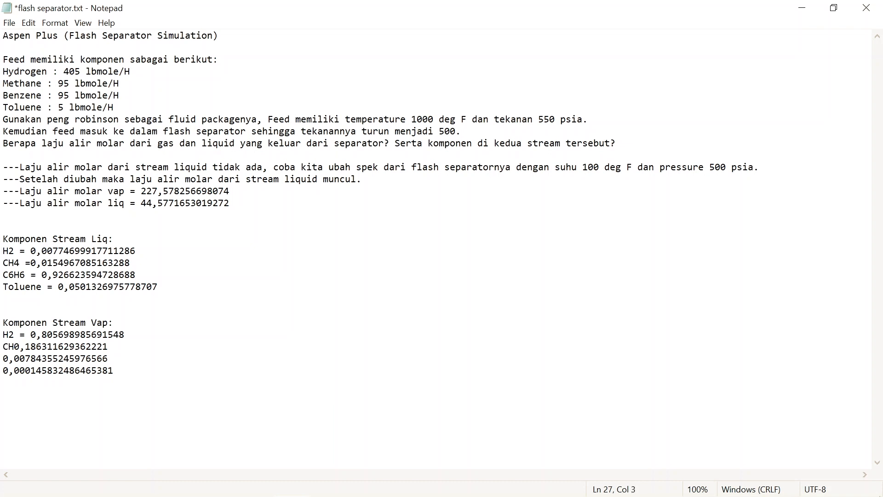
text(4 =)
Prefix the third value under "Komponen Stream Vap:" with the label "C6H6 ="
key(Down)
key(Left)
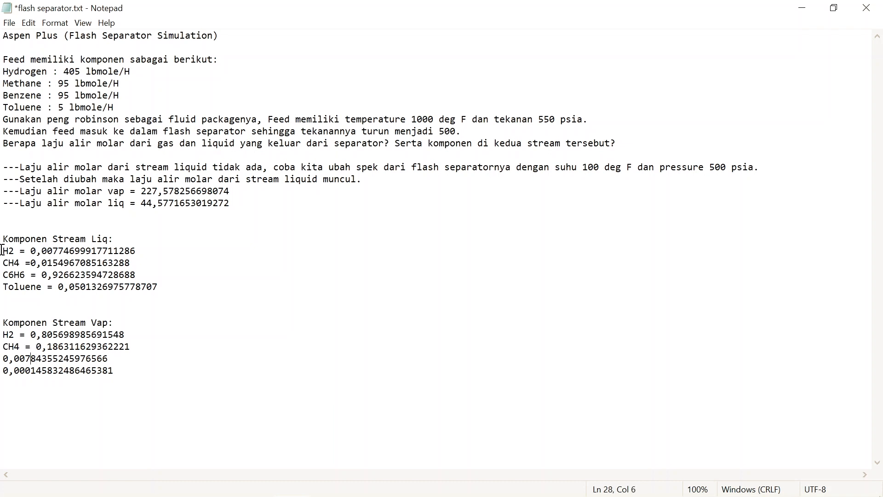
key(Left)
key(Left)
key(Left)
key(Left)
key(Left)
text(C)
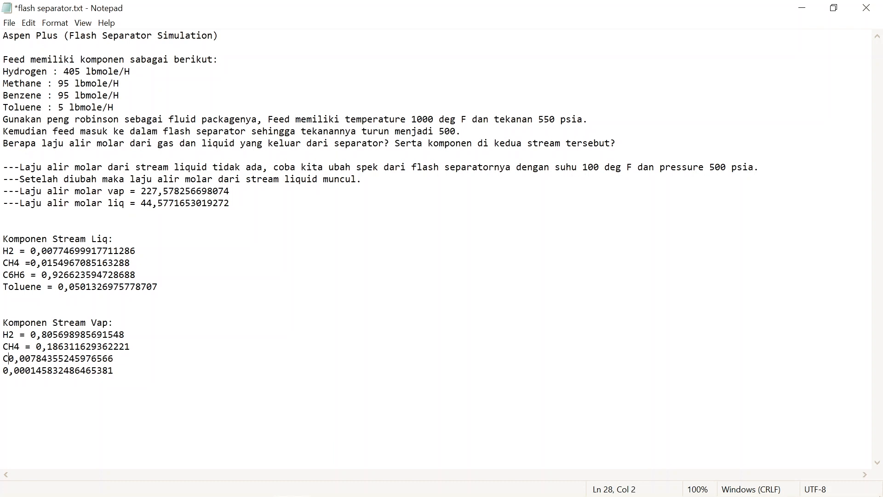
key(BackSpace)
text(6)
key(BackSpace)
text(C6H)
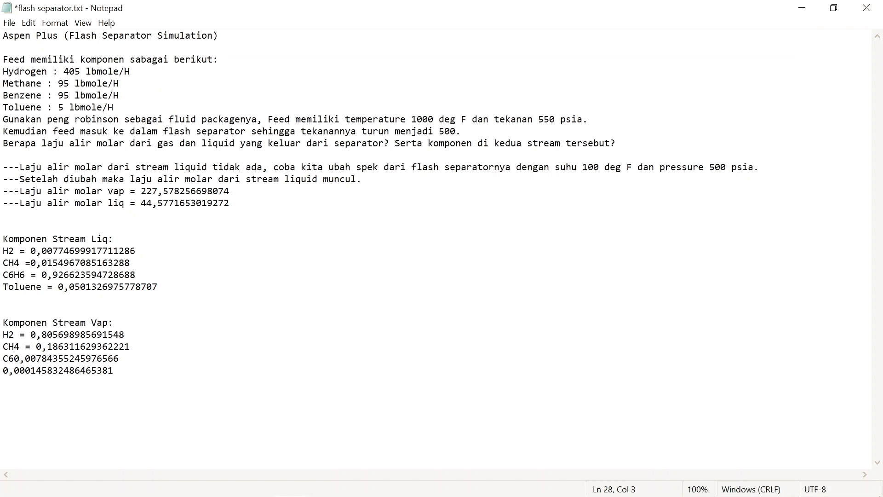
key(BackSpace)
text(H6 =)
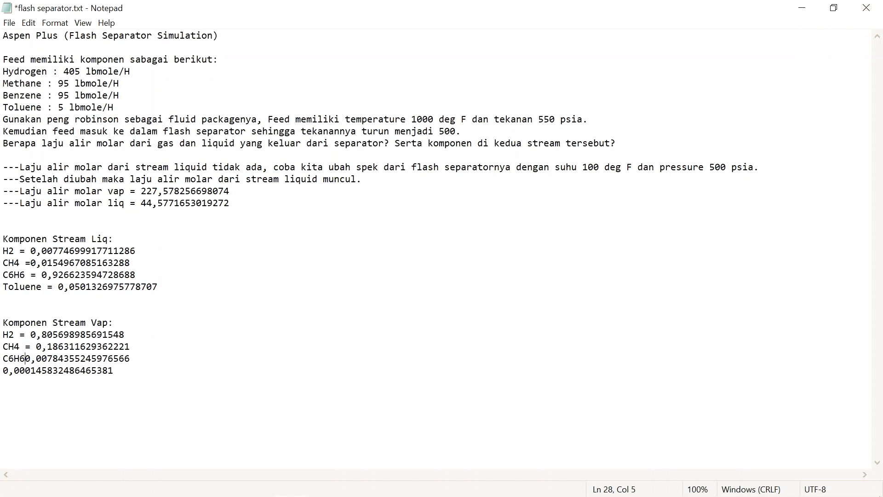
Prefix the fourth value under "Komponen Stream Vap:" with the label "Toluene =" and save the file
key(Down)
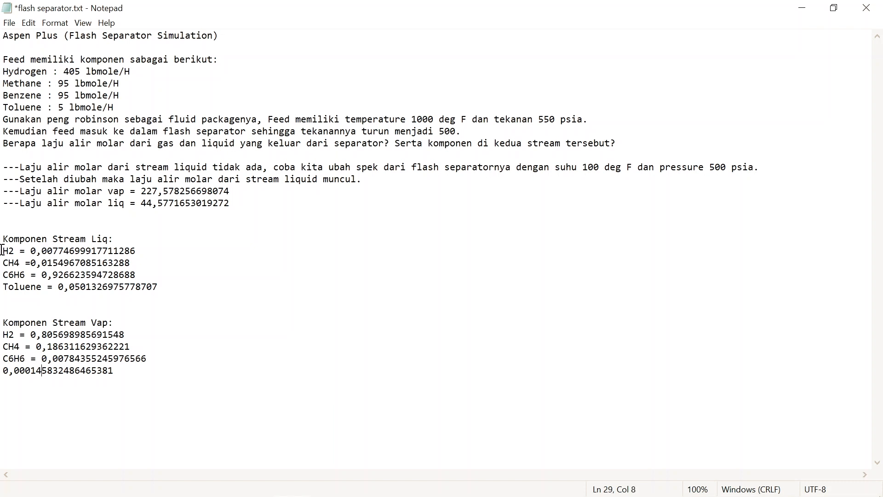
key(Left)
key(Left)
key(Left)
key(Left)
key(Left)
key(Left)
key(Left)
text(Tlu)
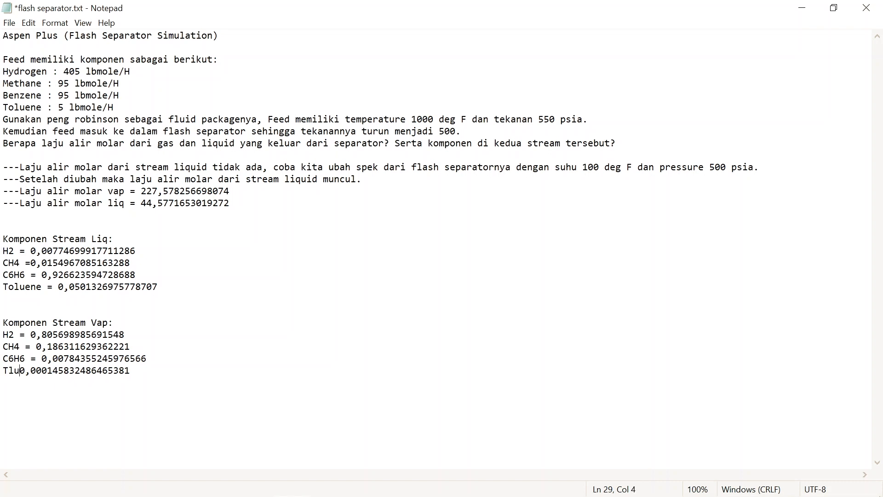
key(BackSpace)
key(BackSpace)
text(oluene )
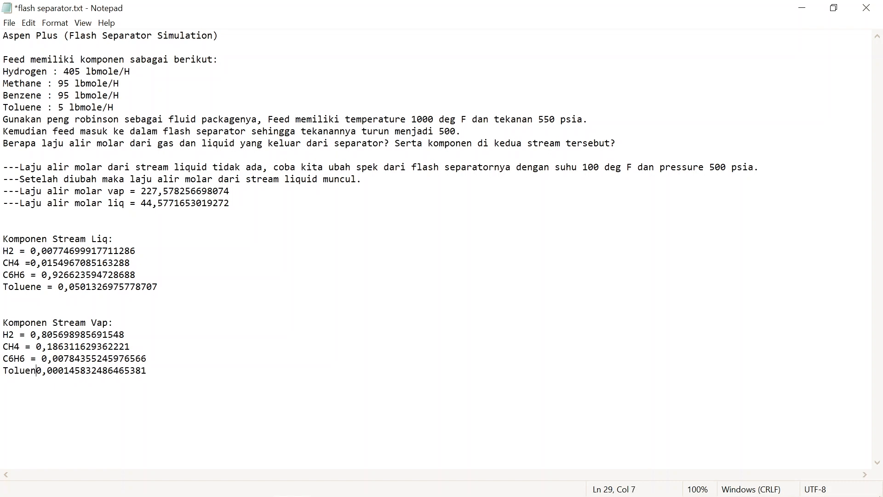
text(=)
key(ctrl+s)
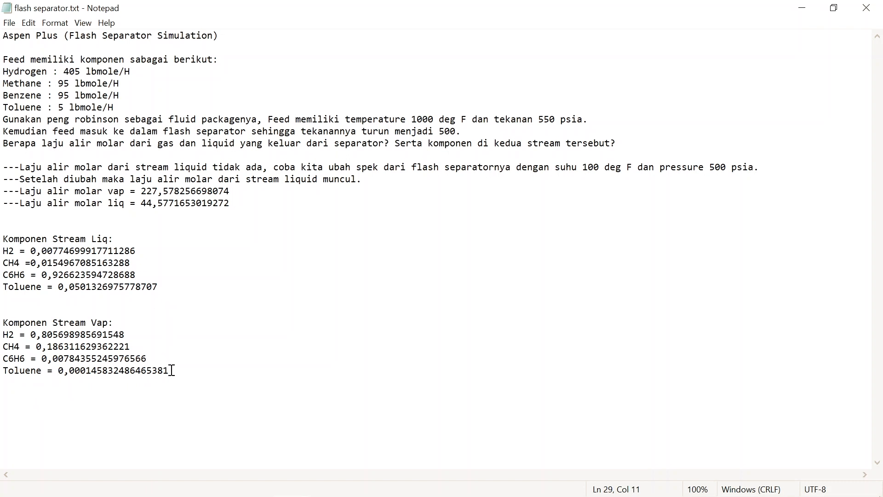
Add the closing line "Done!" after a blank line below the vapor compositions and save the file
key(Return)
key(Return)
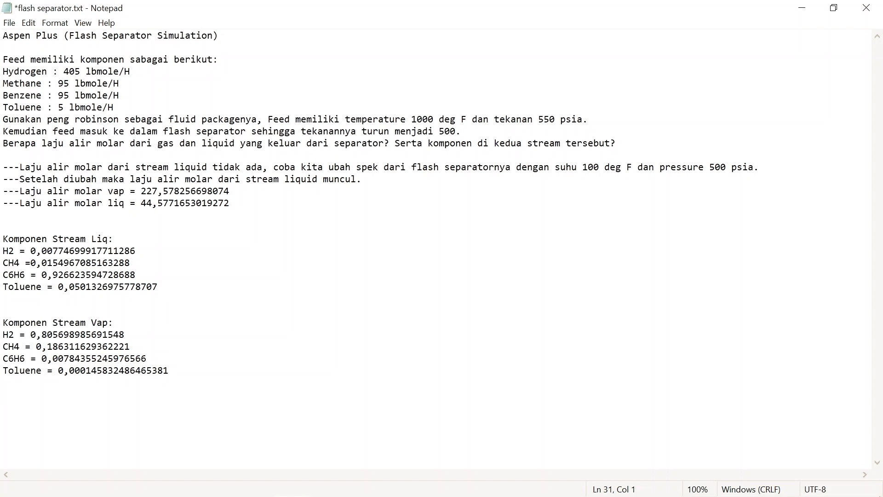
text(Done!)
key(ctrl+s)
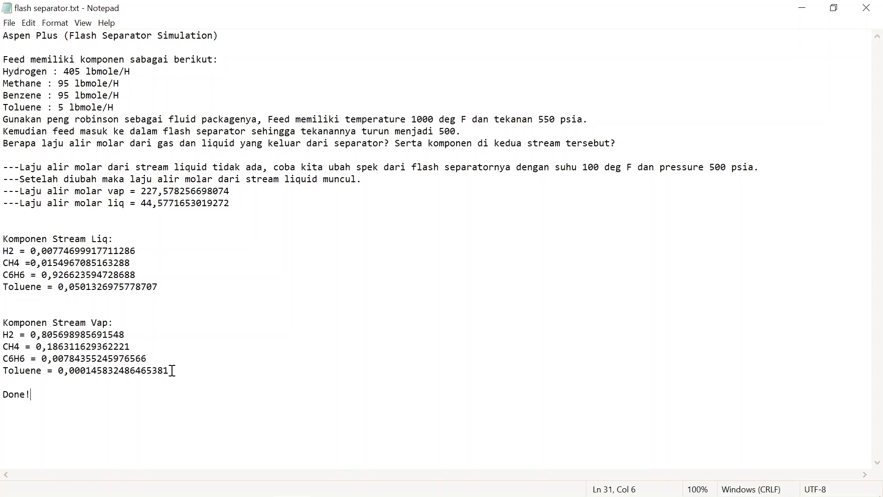